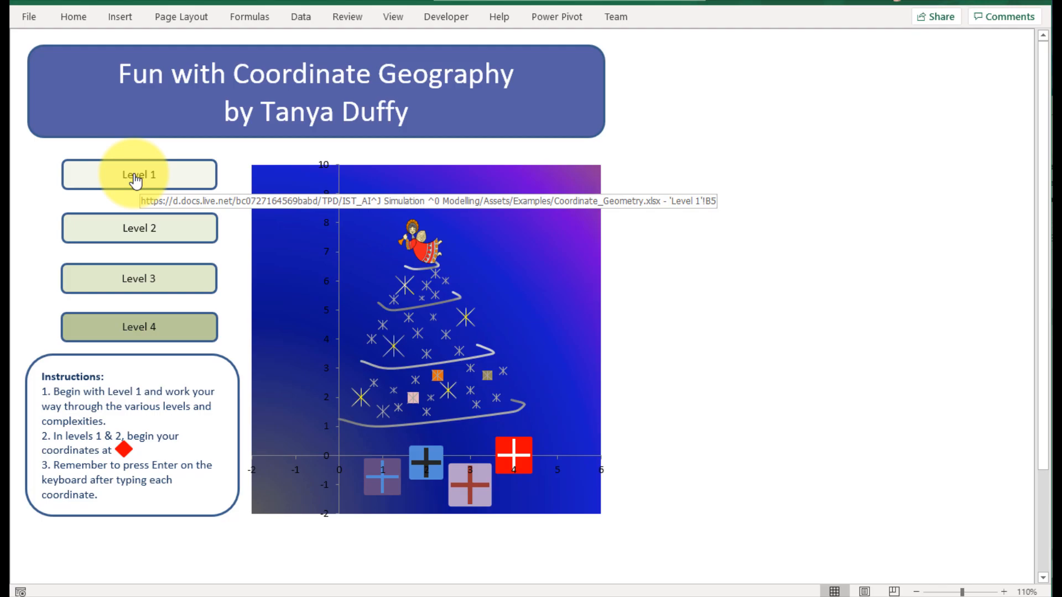
Step: Open Level 1 and enter x 2.5 and y 4 as the triangle's second coordinate pair
left_click(135, 178)
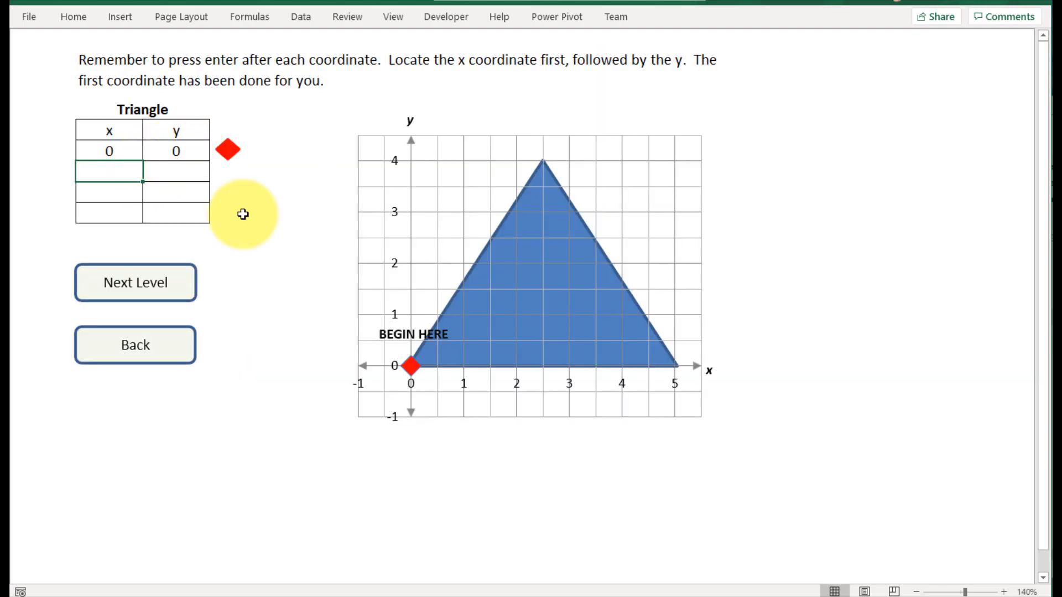
mouse_move(417, 374)
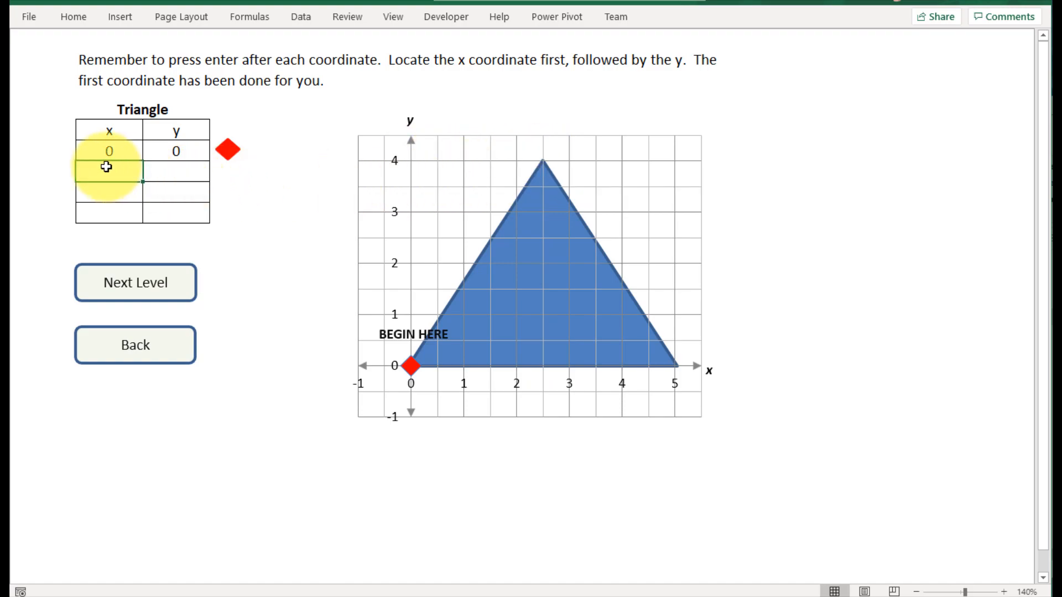
type("2.5")
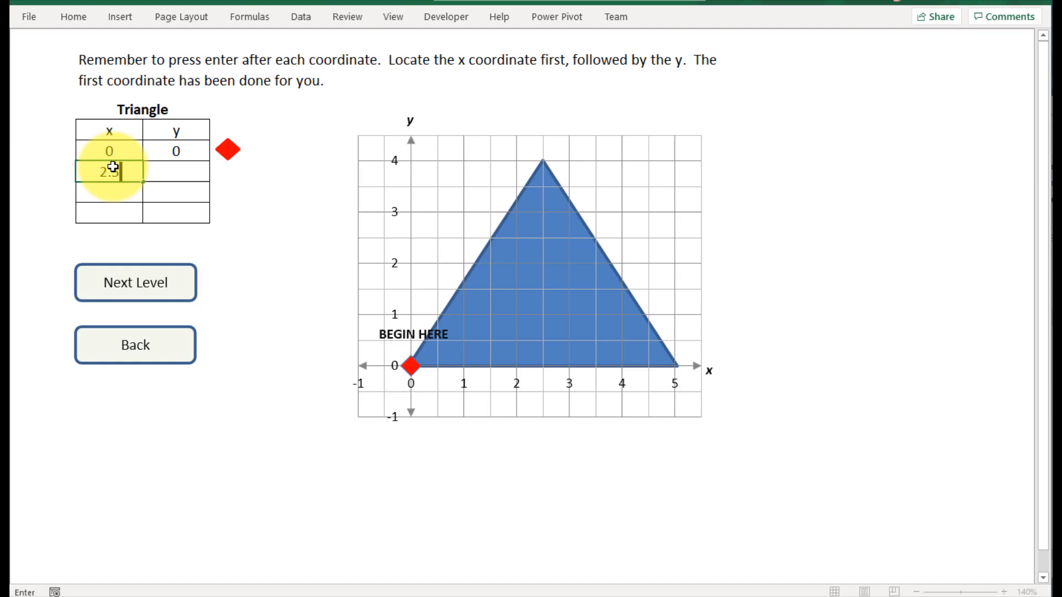
key("Return")
type("4")
key("Return")
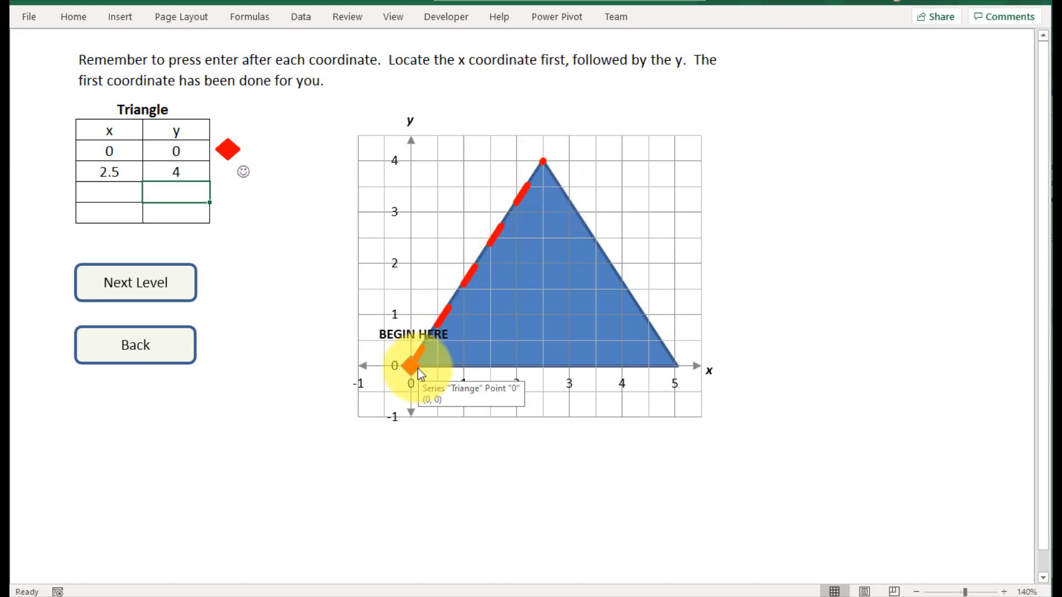
Step: Try 2 as the y value of the triangle's second coordinate pair, and set it back to 4
left_click(185, 172)
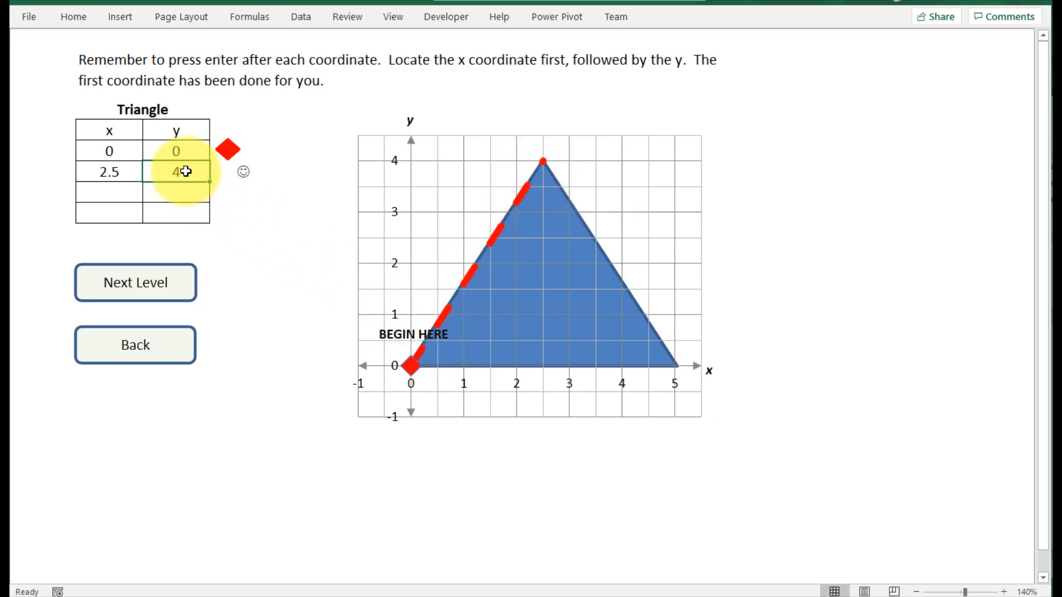
type("2")
key("Return")
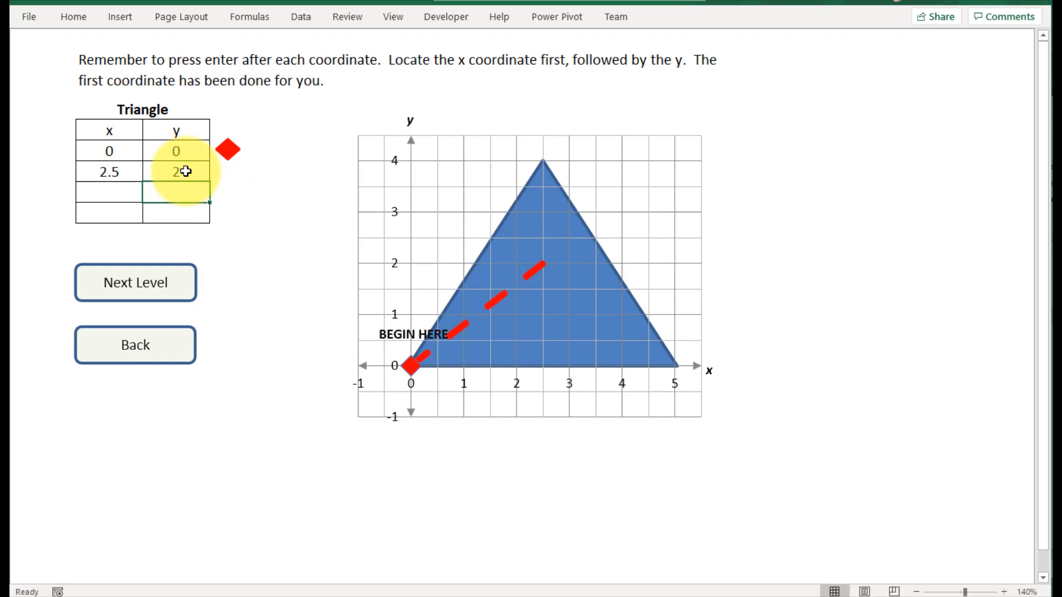
left_click(185, 171)
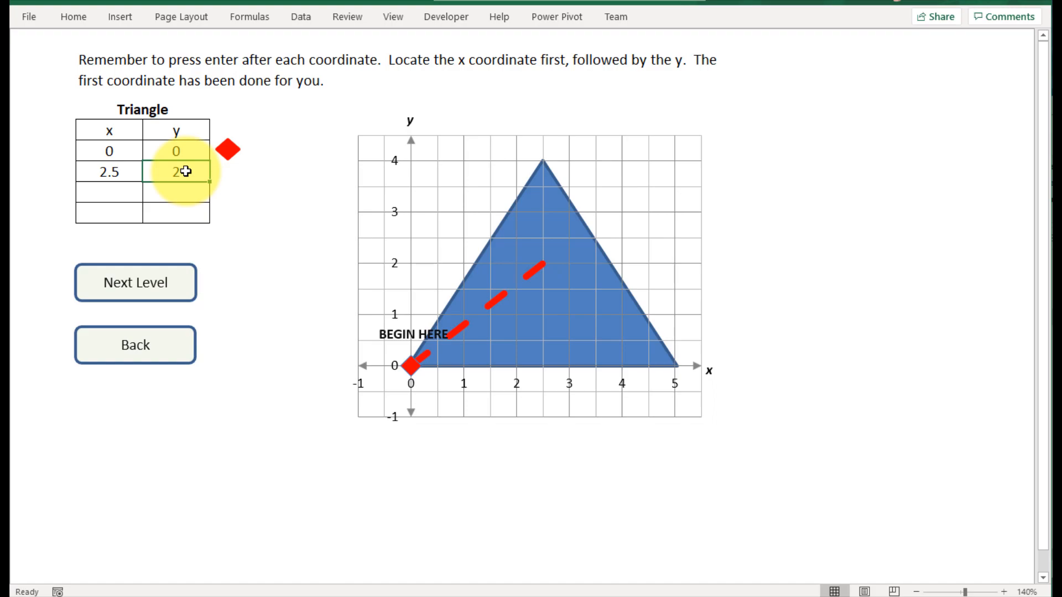
type("4")
key("Return")
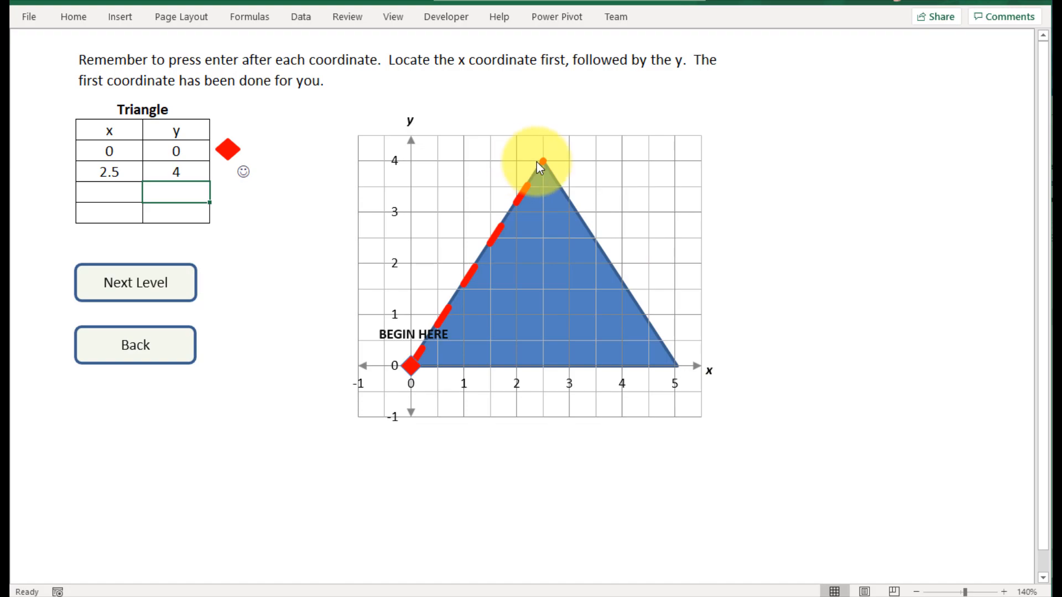
Step: Enter x 5 and y 0 as the triangle's third coordinate pair
left_click(98, 192)
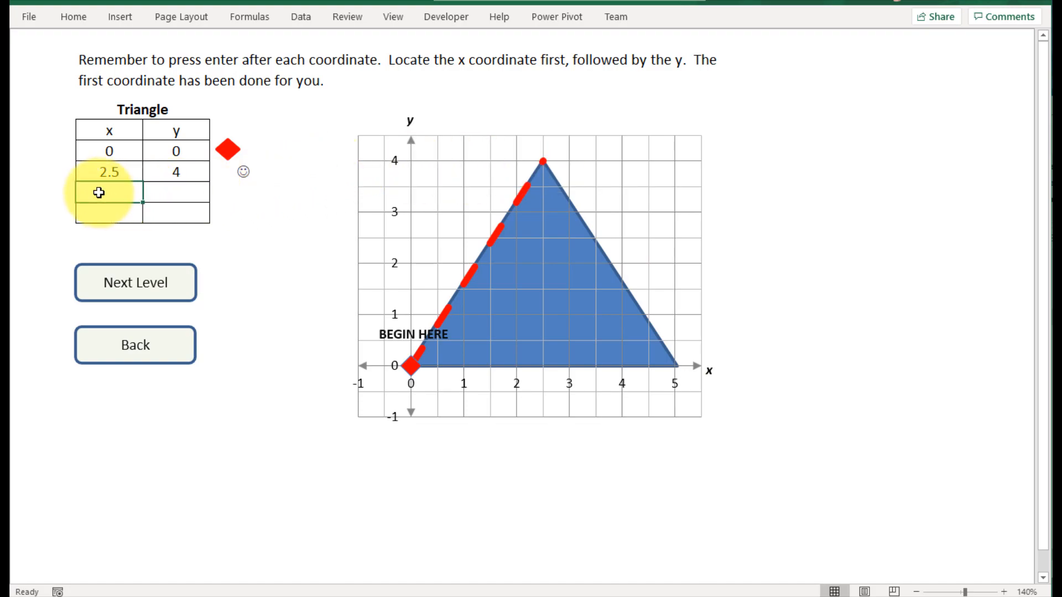
type("5")
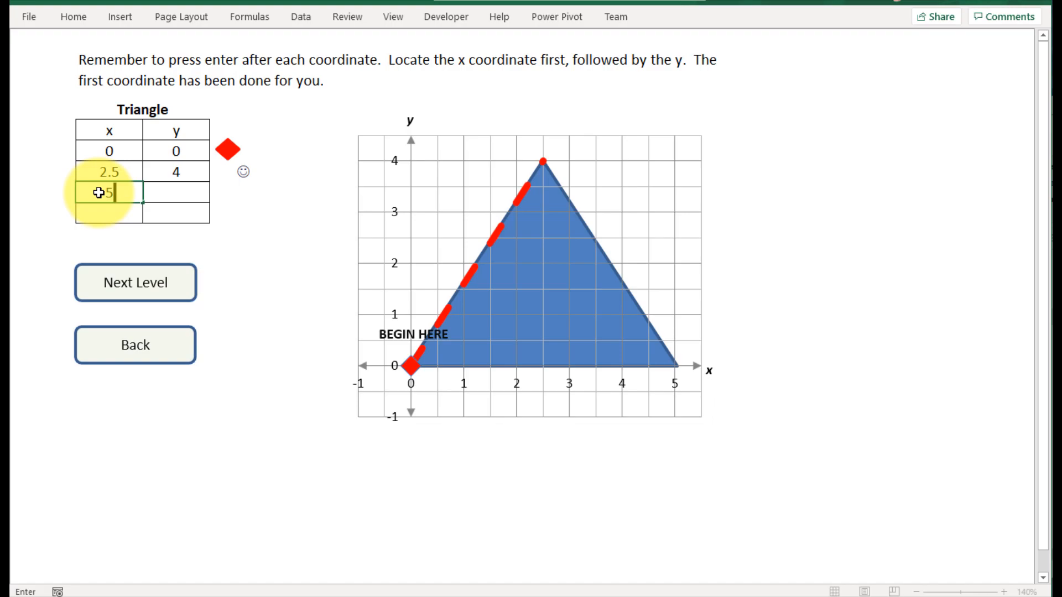
left_click(175, 195)
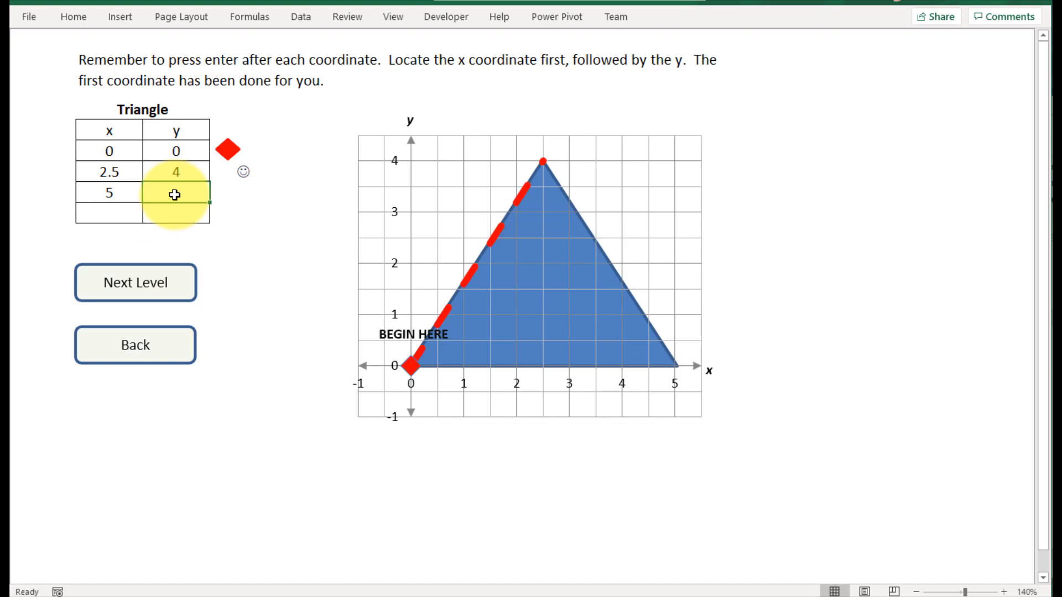
type("0")
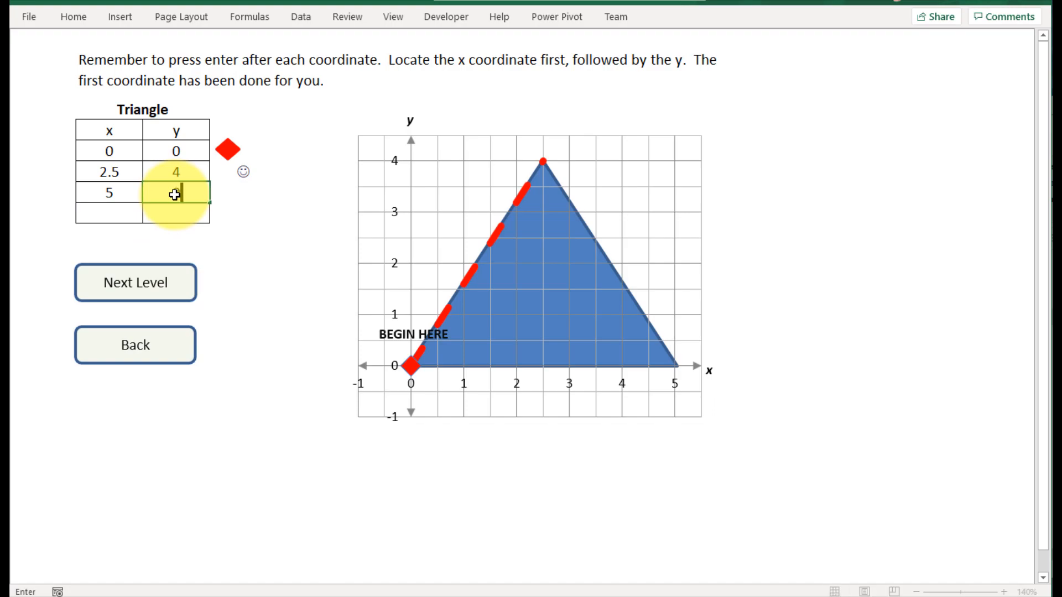
key("Return")
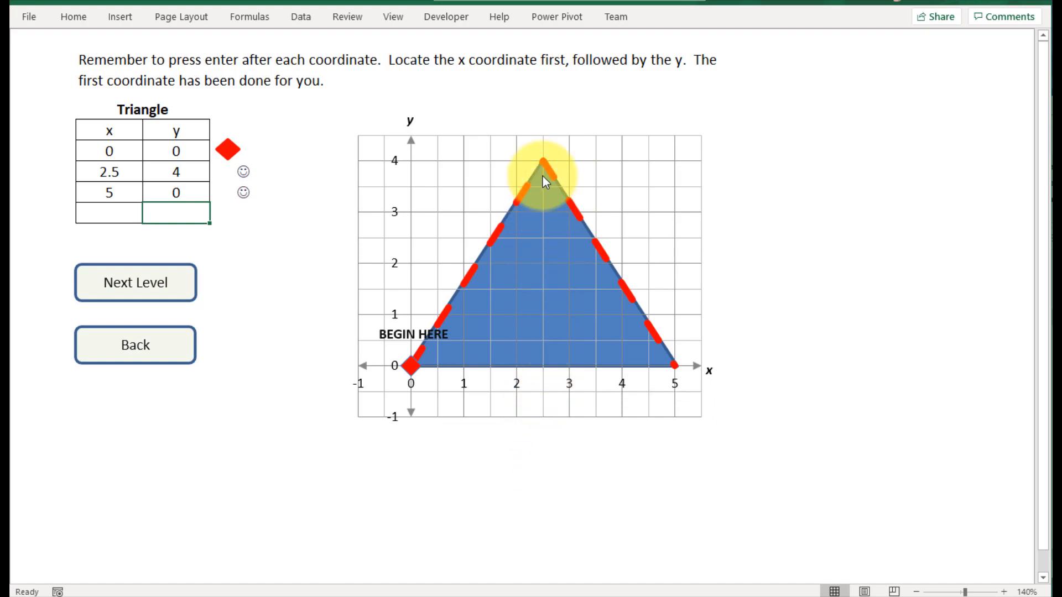
Step: Close the triangle by entering x 0 and y 0 in the last row of its coordinate table
left_click(126, 173)
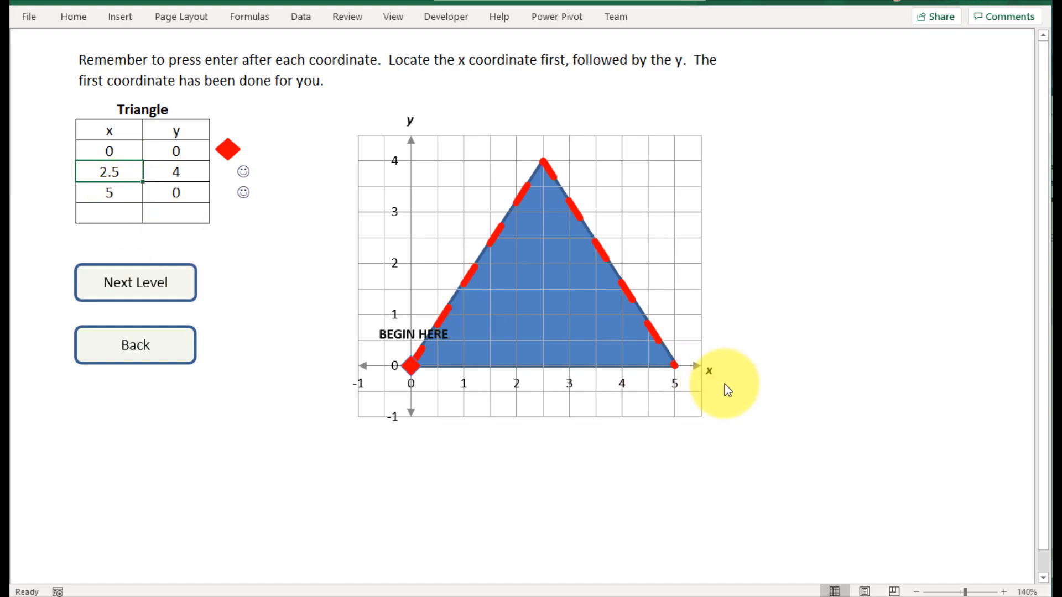
mouse_move(673, 367)
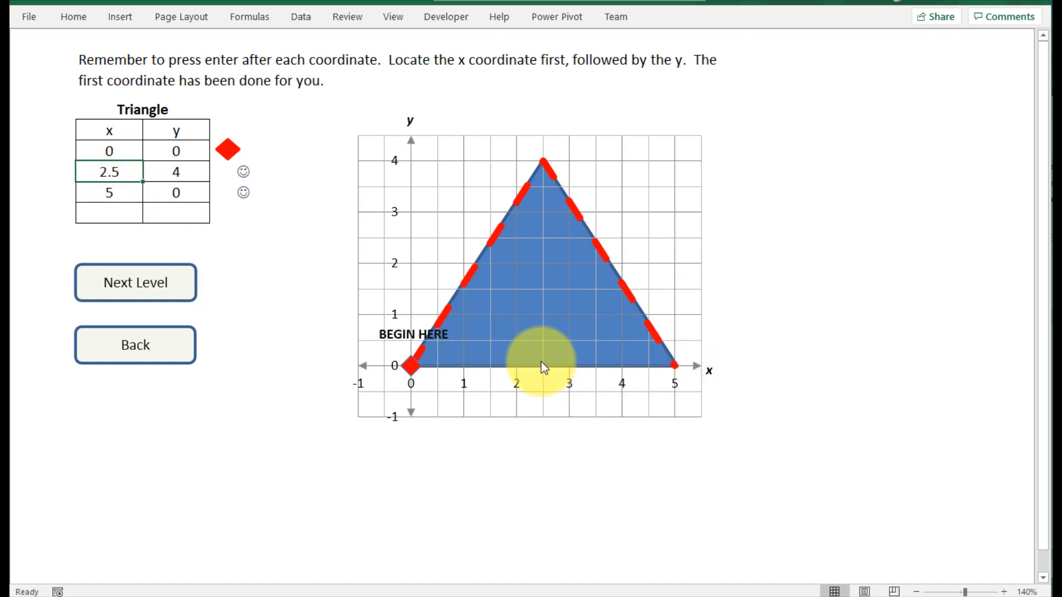
mouse_move(409, 366)
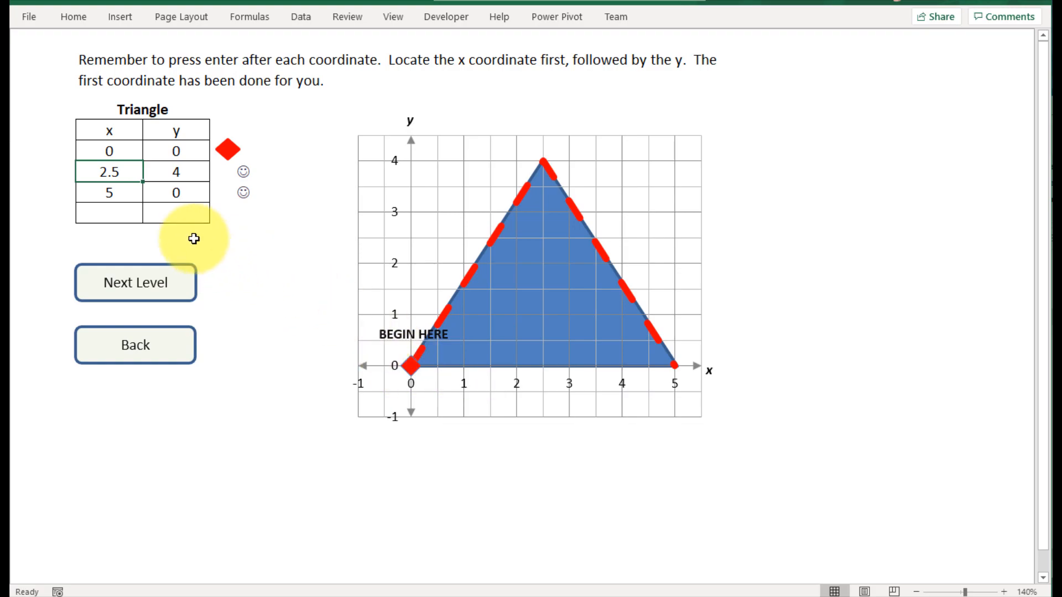
left_click(98, 210)
type("0")
key("Return")
type("0")
key("Return")
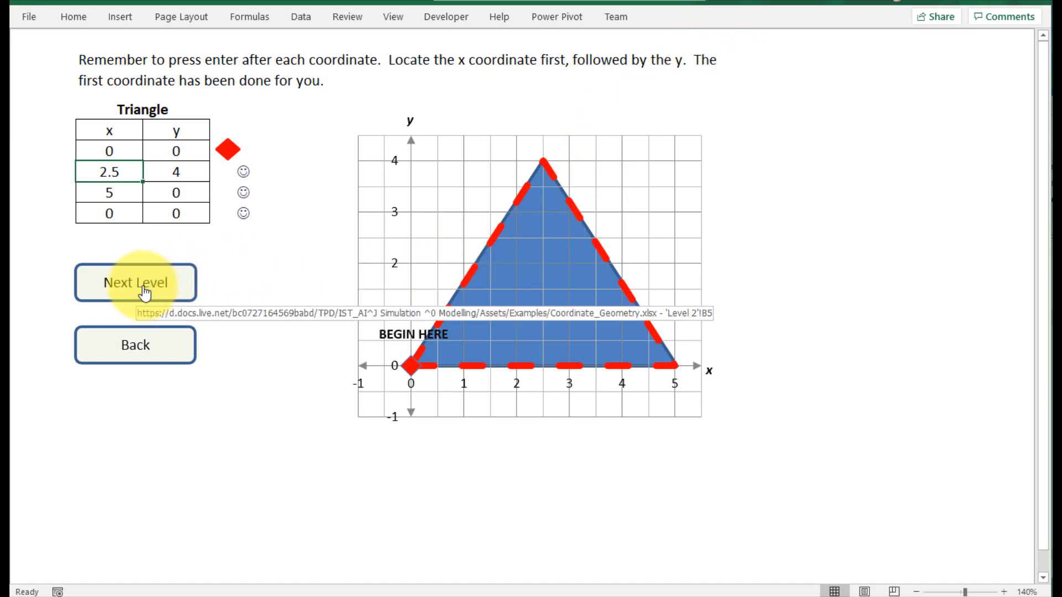
Step: Go back to the start page to open Level 2, and enter x 0.5 and y 4 as the square's second coordinate pair
left_click(165, 351)
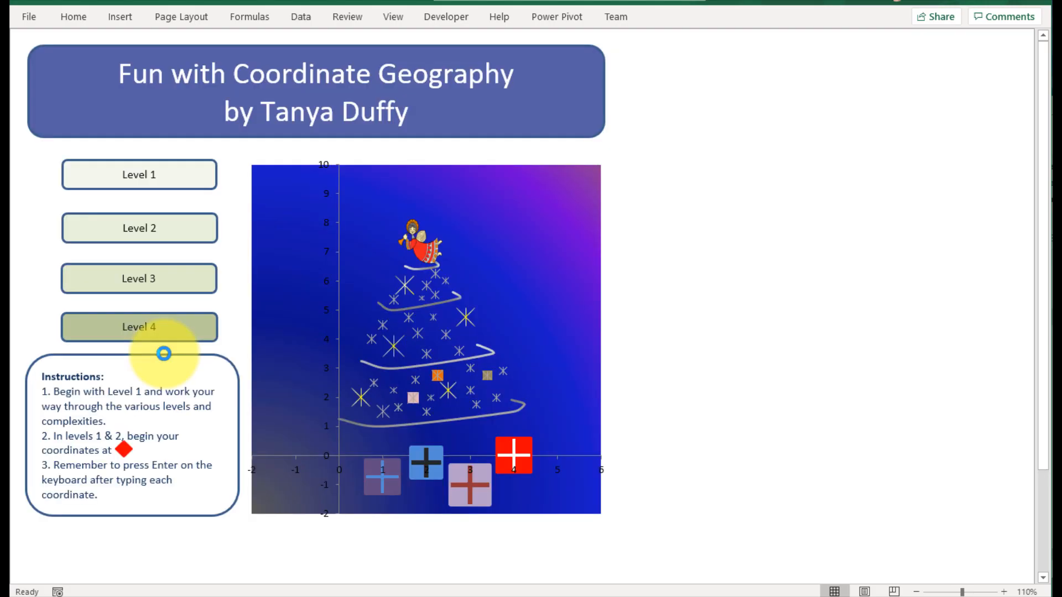
left_click(182, 228)
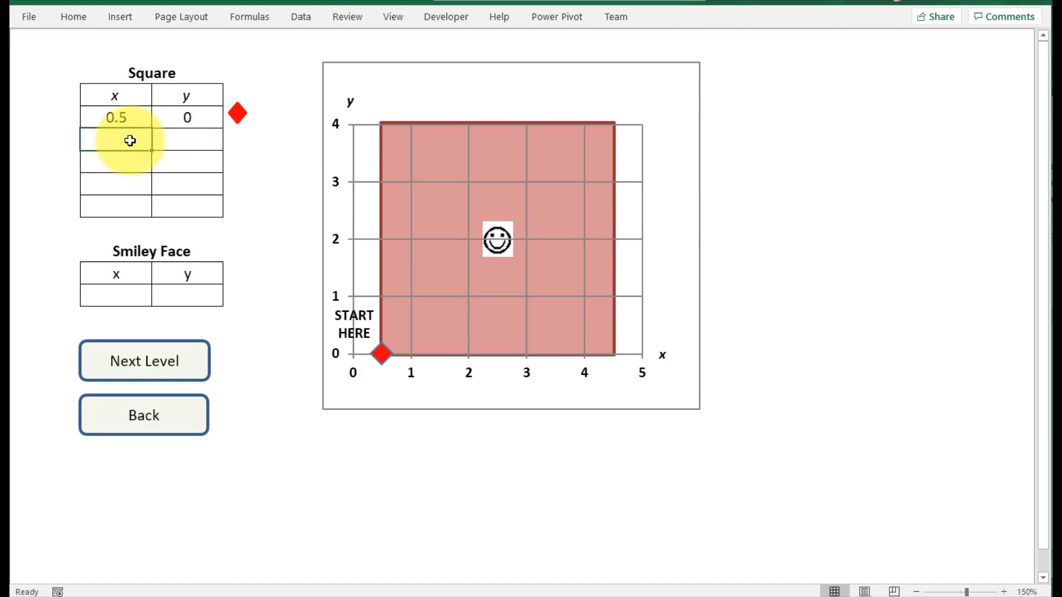
type(".5")
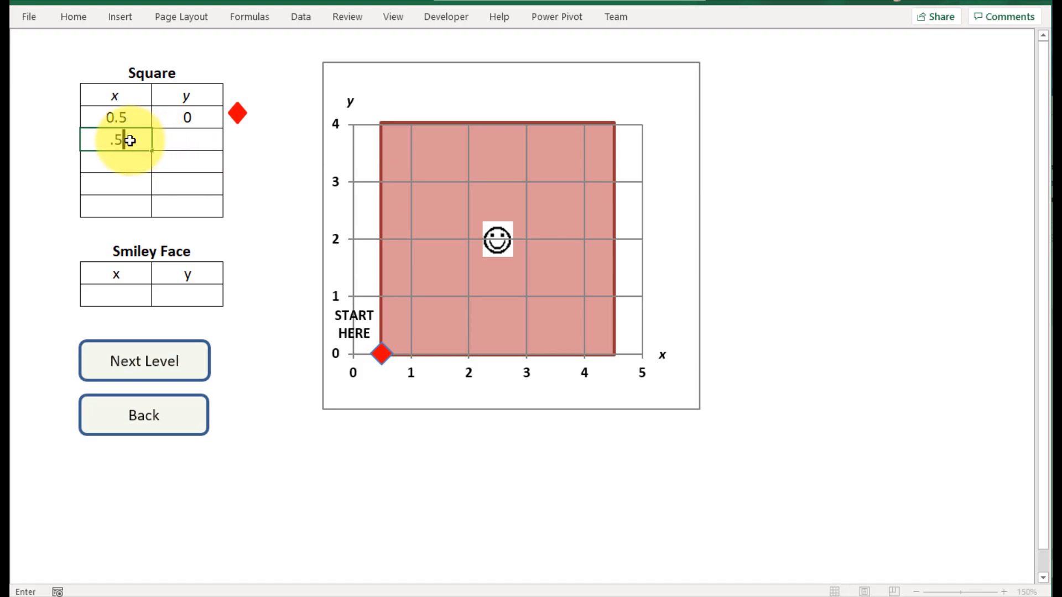
key("Tab")
type("4")
key("Down")
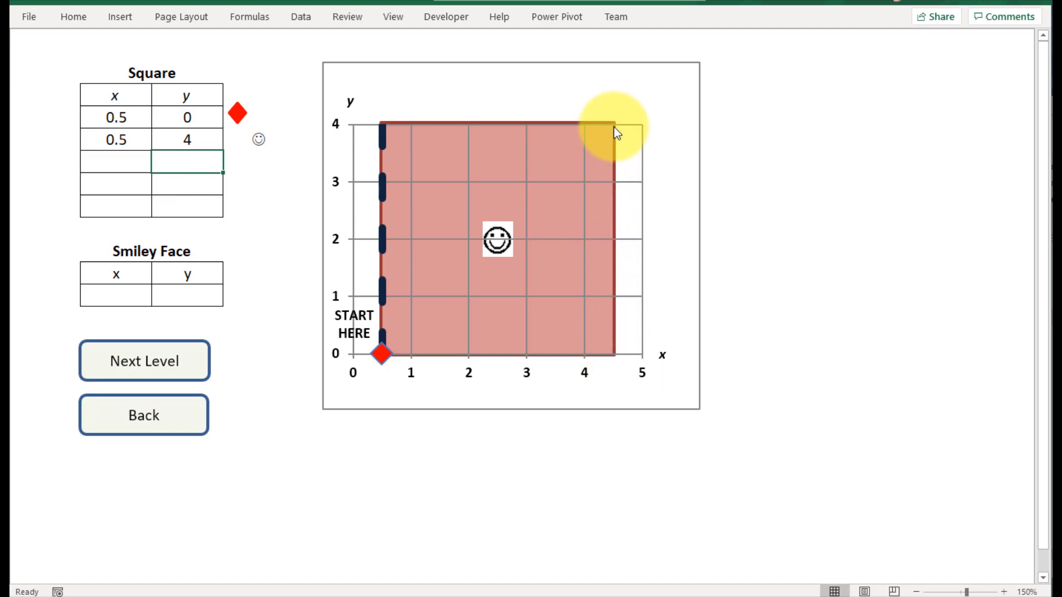
Step: Enter x 4.5 and y 4 as the square's third coordinate pair
left_click(137, 156)
type("4.5")
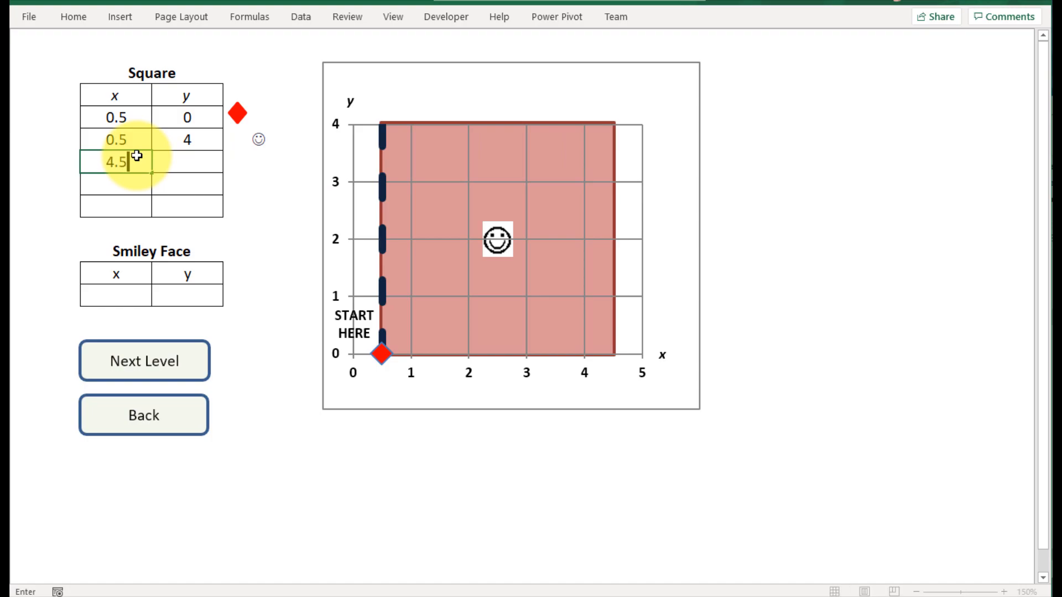
key("Tab")
type("4")
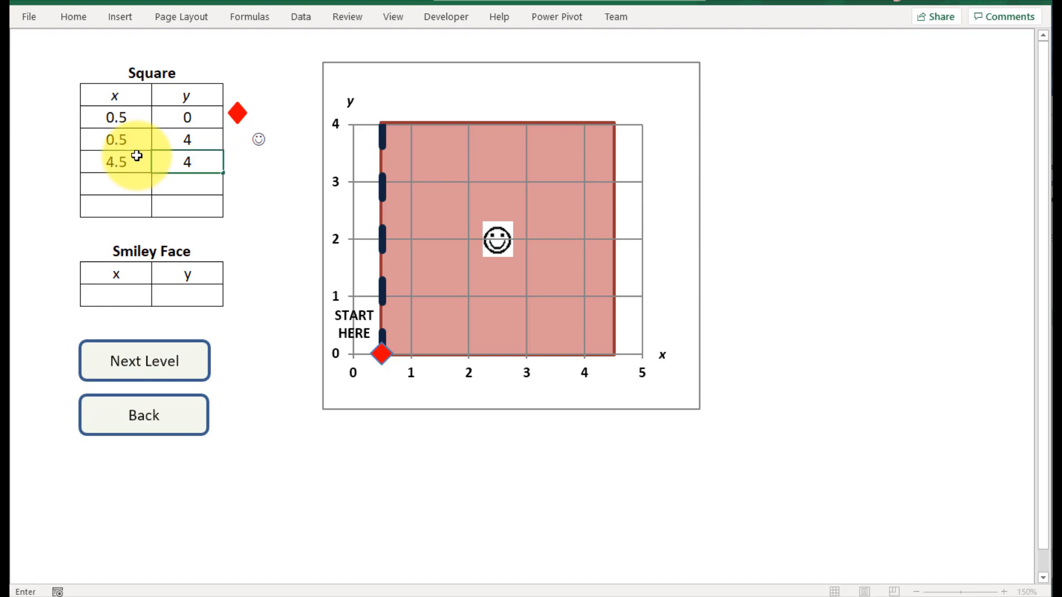
key("Return")
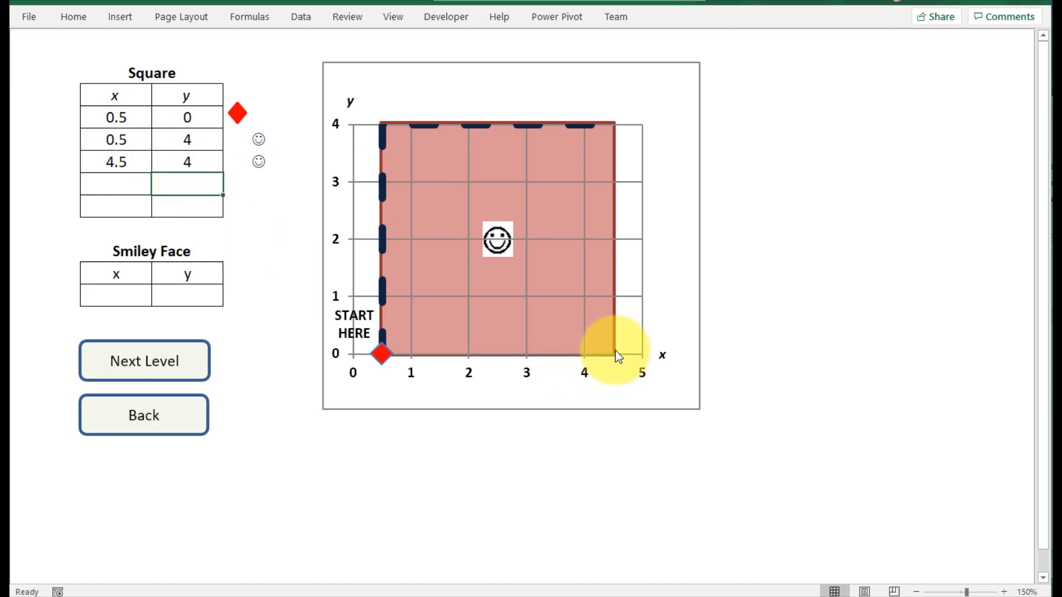
Step: Enter x 4.5 and y 0 as the square's fourth coordinate pair
left_click(129, 188)
type("4.5")
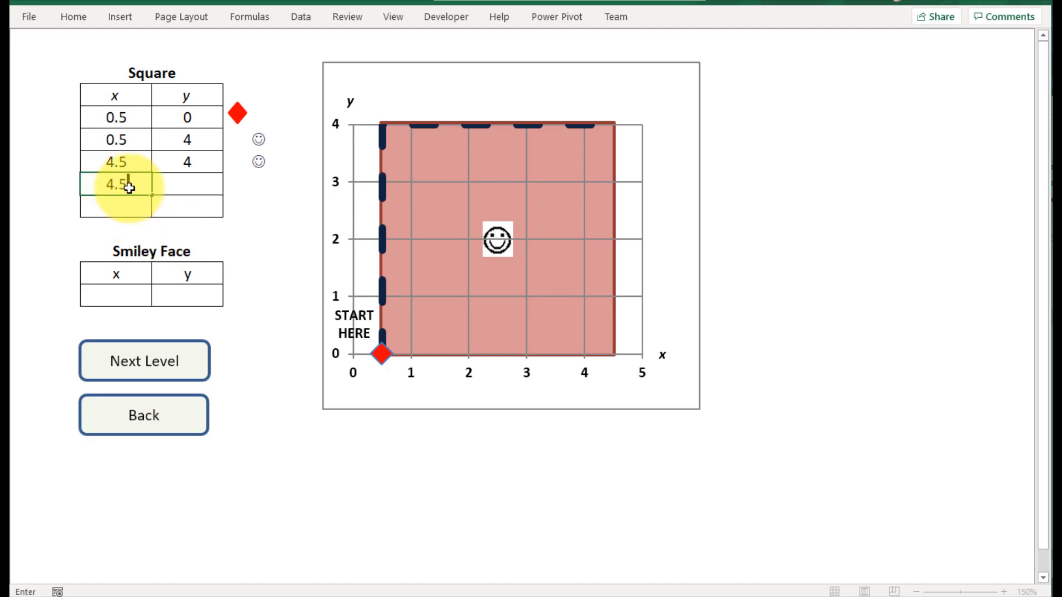
key("Tab")
type("0")
key("Return")
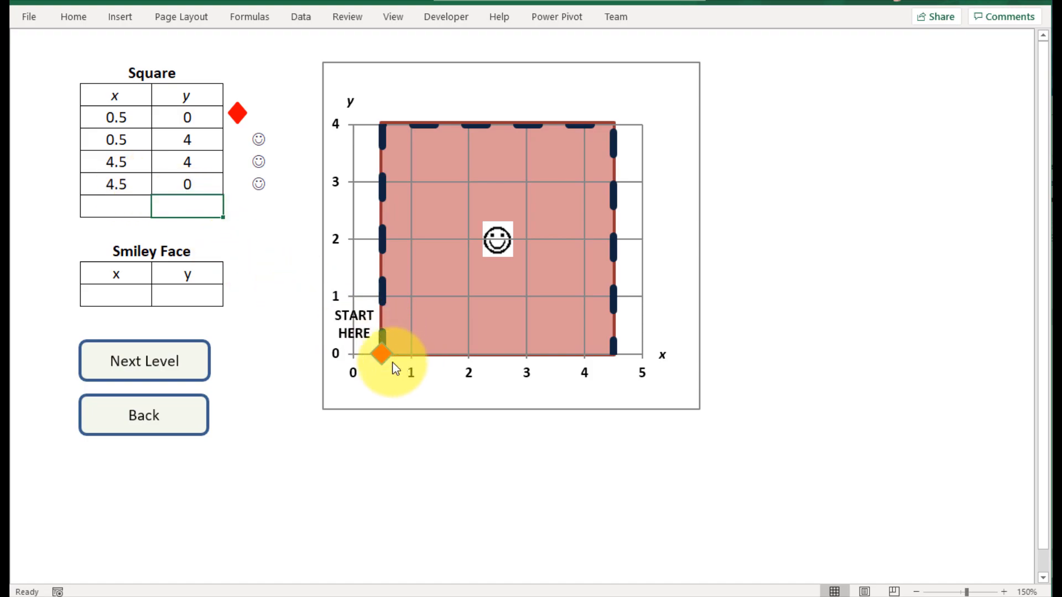
Step: Close the square by entering x 0.5 and y 0 in the last row of its coordinate table
mouse_move(386, 360)
left_click(114, 206)
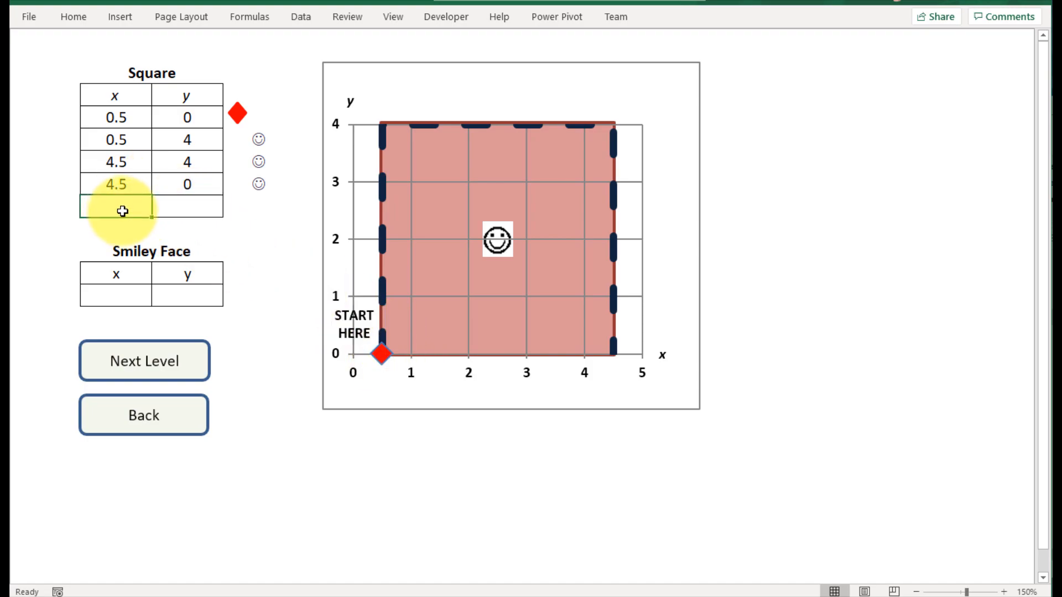
type("0.5")
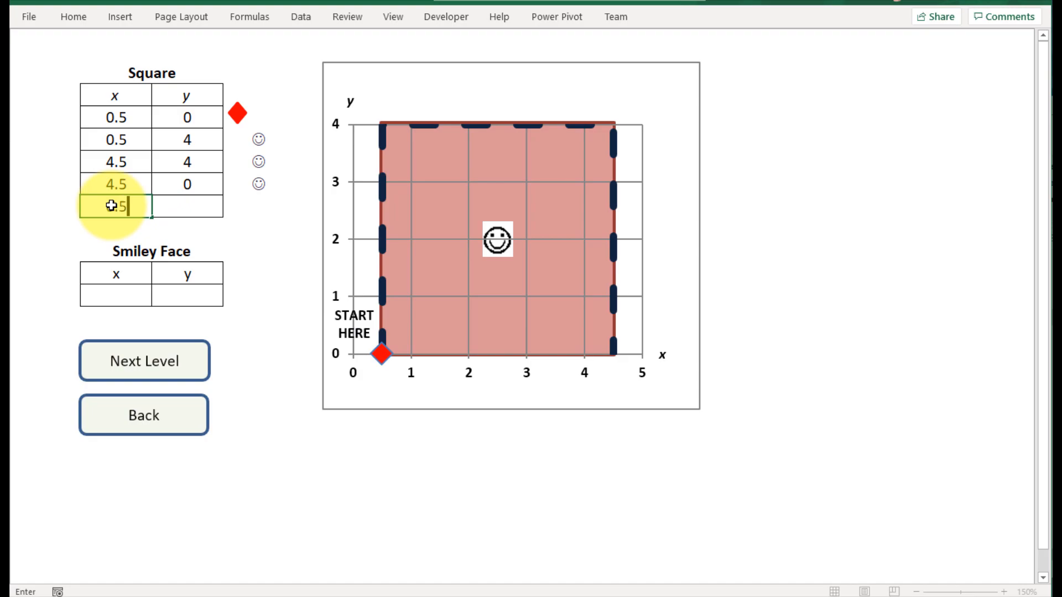
key("Tab")
type("0")
key("Return")
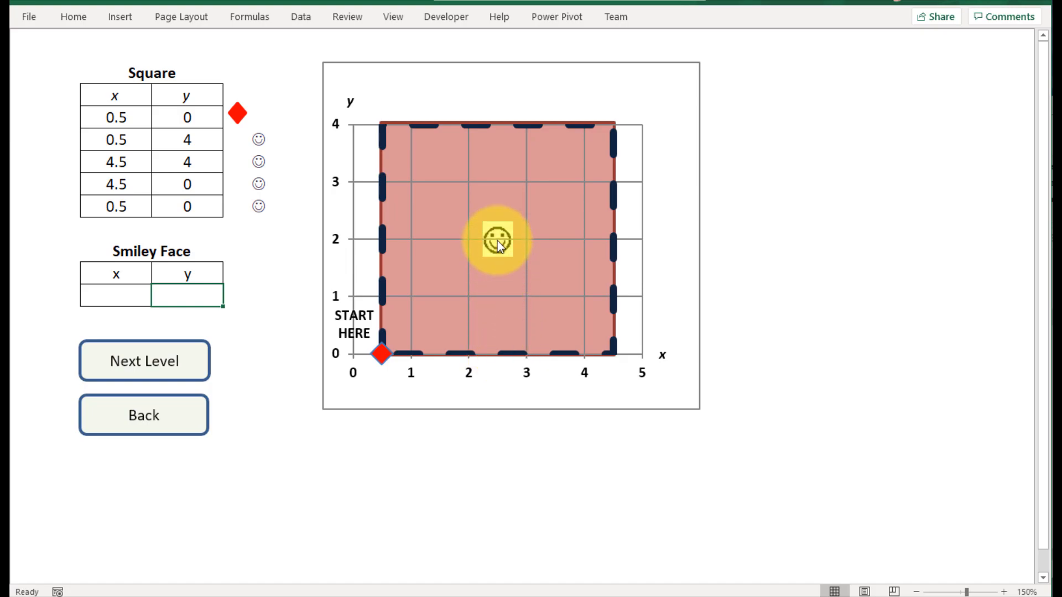
Step: Enter x 2.5 and y 2 as the coordinates of the smiley face
left_click(127, 289)
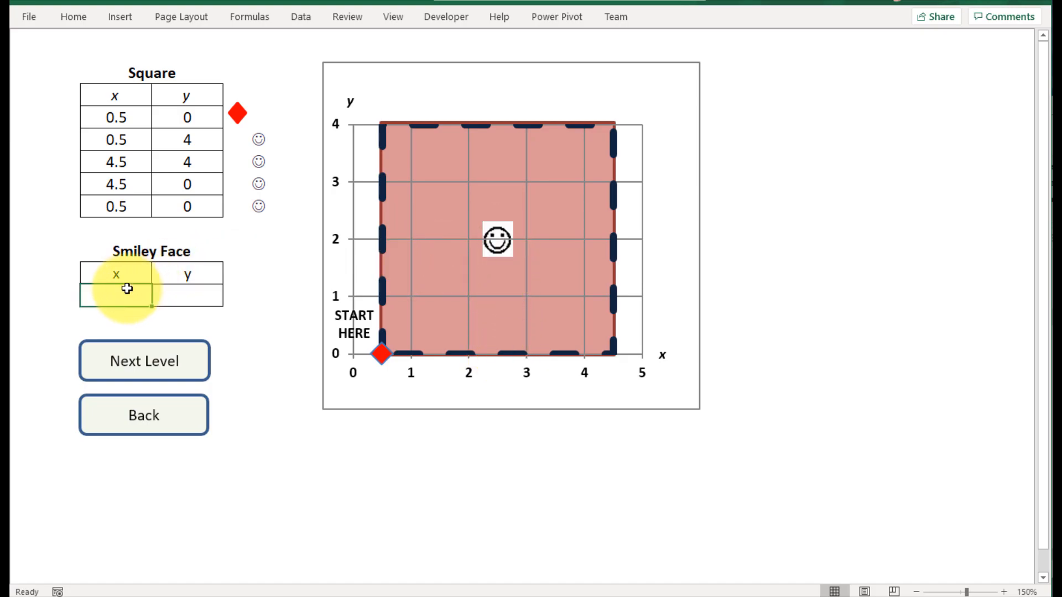
type("2.5")
key("Tab")
type("2")
key("Return")
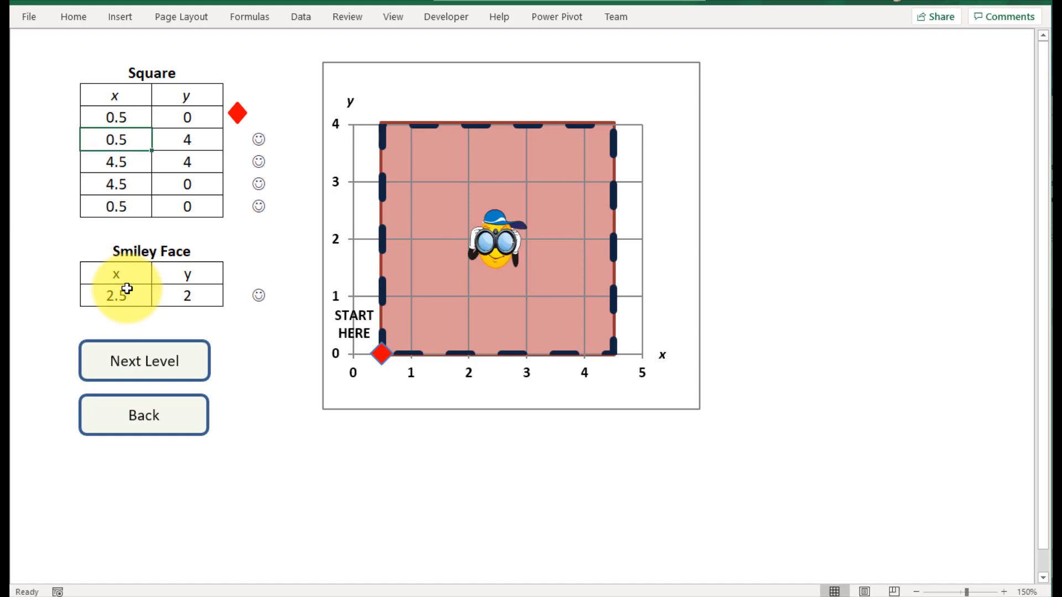
Step: Go on to the next level and enter x -1 and y 0 as the house's first coordinate pair
left_click(181, 361)
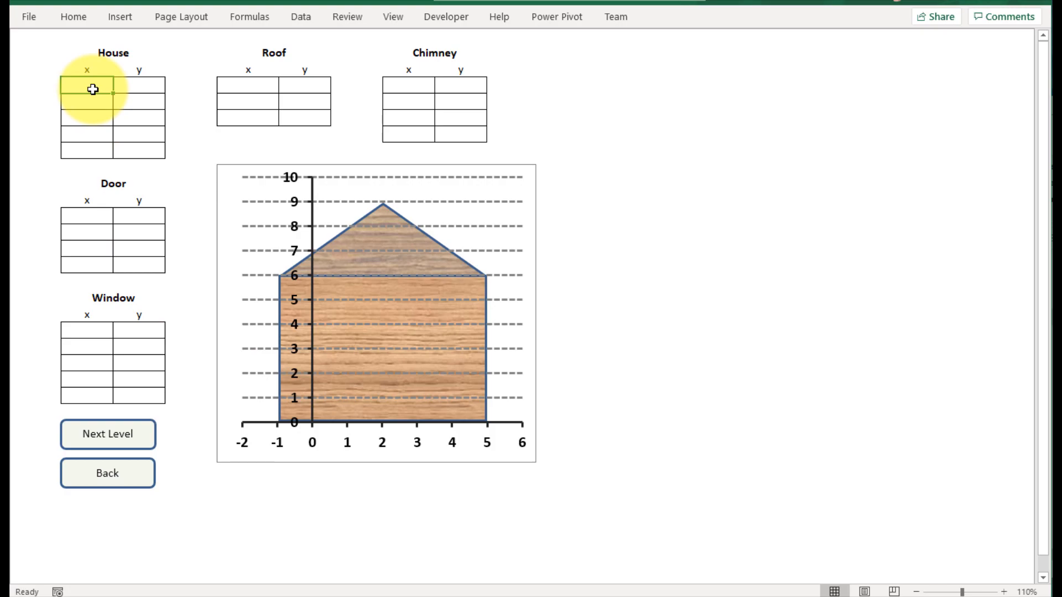
type("-1")
key("Right")
type("0")
key("Return")
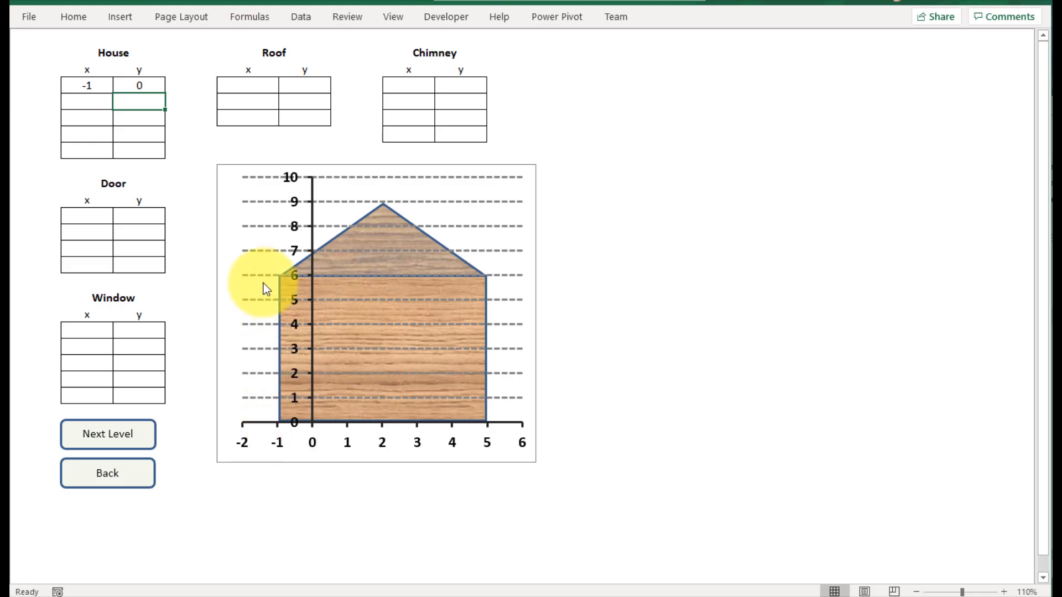
Step: Enter x -1 and y 6 as the house's second coordinate pair
left_click(96, 101)
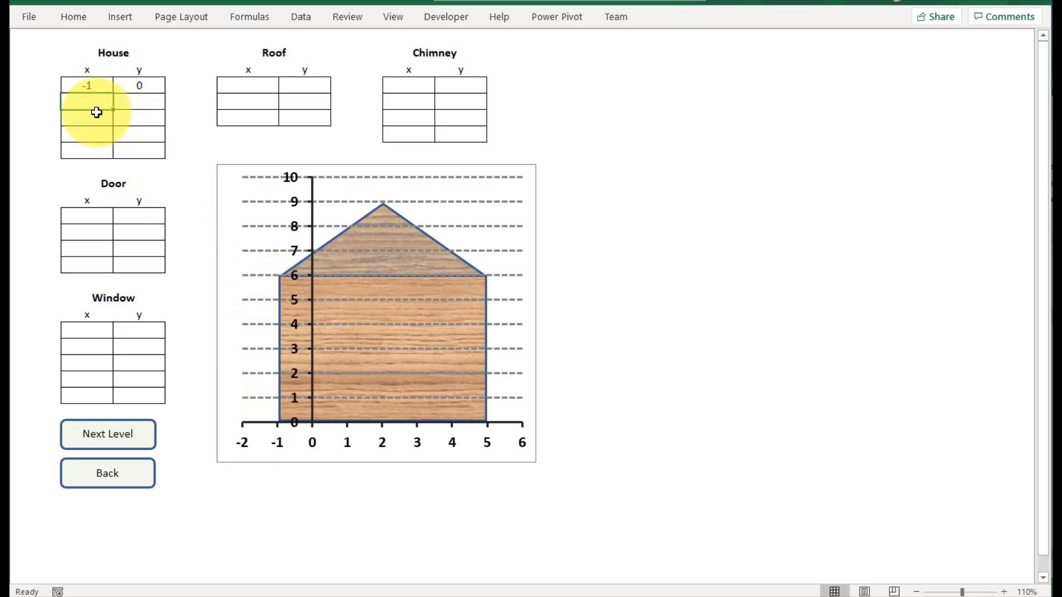
type("-1")
key("Tab")
type("6")
key("Return")
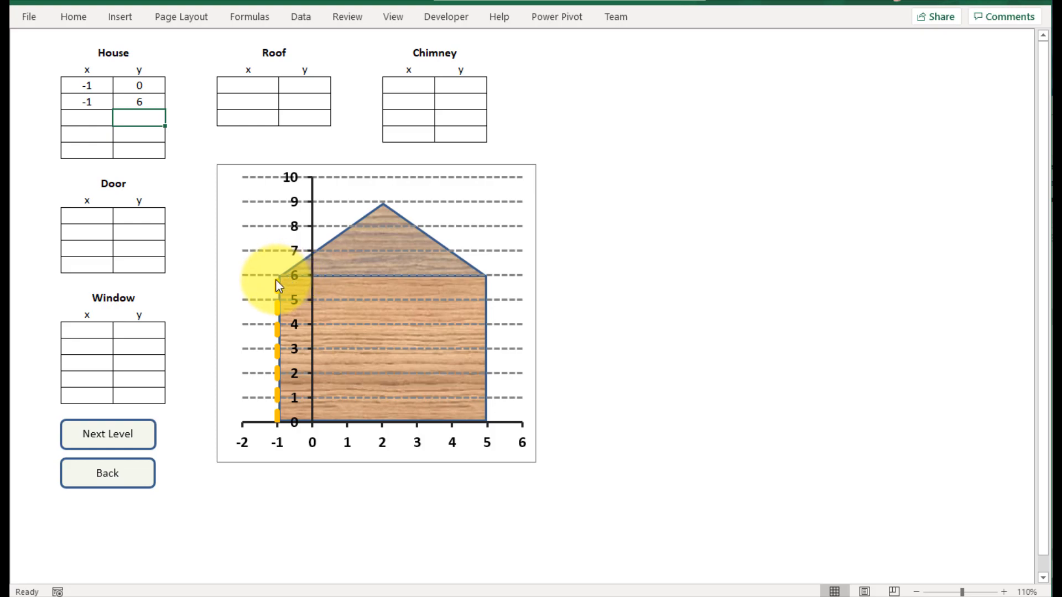
Step: Enter x 2 and y 0 as the door's first coordinate pair
left_click(88, 215)
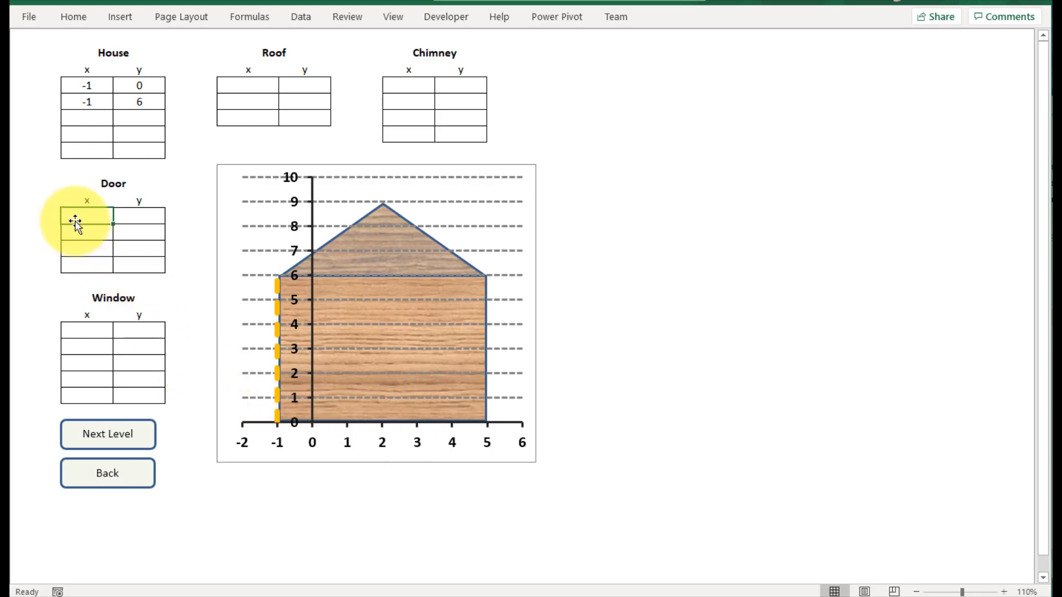
type("2")
key("Tab")
type("0")
key("Down")
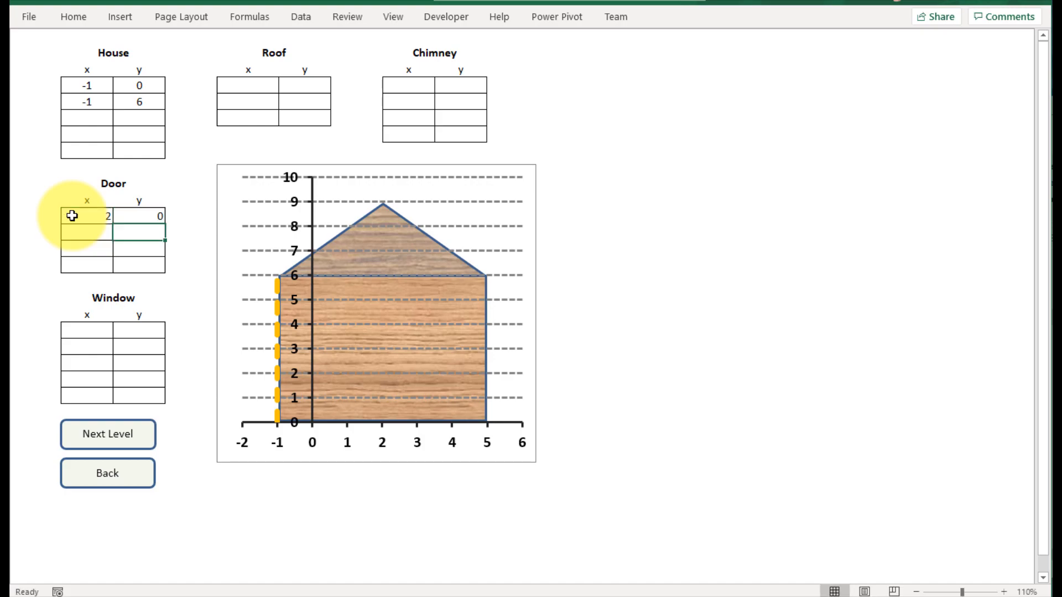
Step: Enter x 2 and y 2.5 as the door's second coordinate pair
left_click(86, 230)
type("2")
key("Tab")
type("2.5")
key("Down")
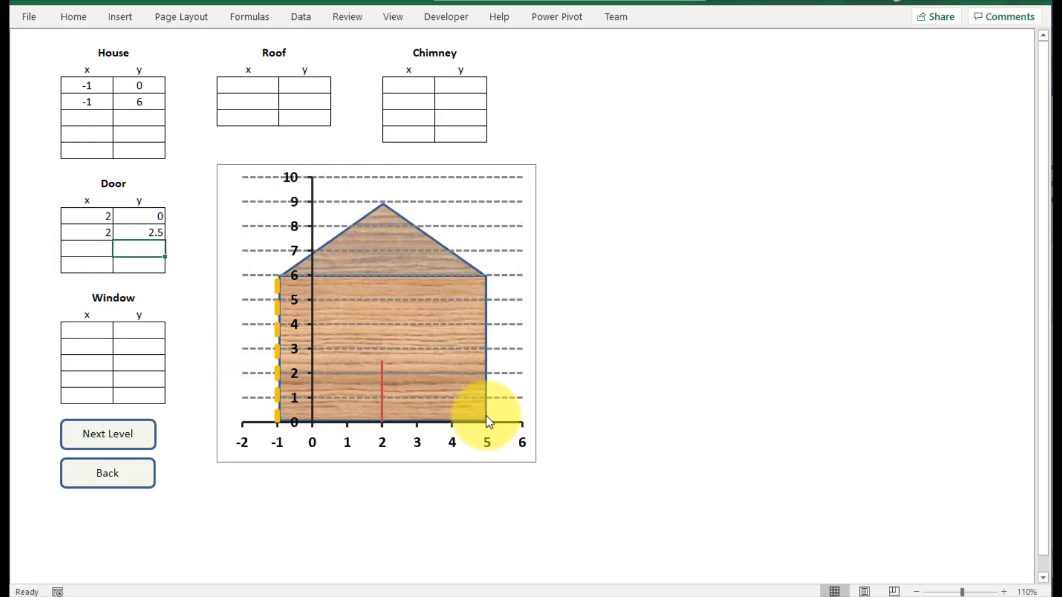
Step: Go on to the next level and look through the instructions for creating your own coordinate geometry drawing
left_click(126, 439)
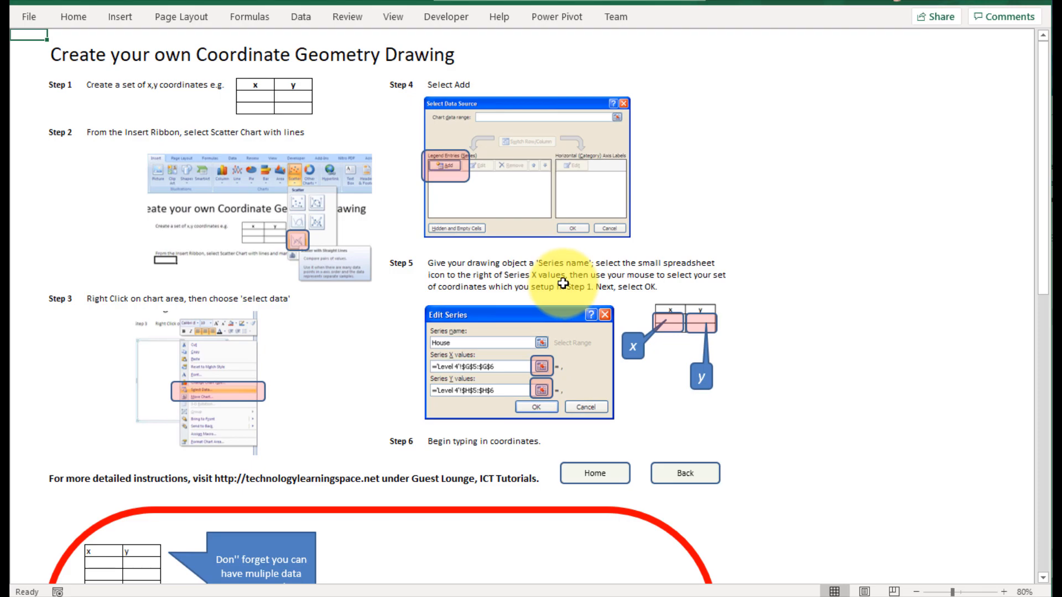
scroll(563, 284, "down", 15)
scroll(562, 284, "down", 5)
scroll(563, 285, "up", 15)
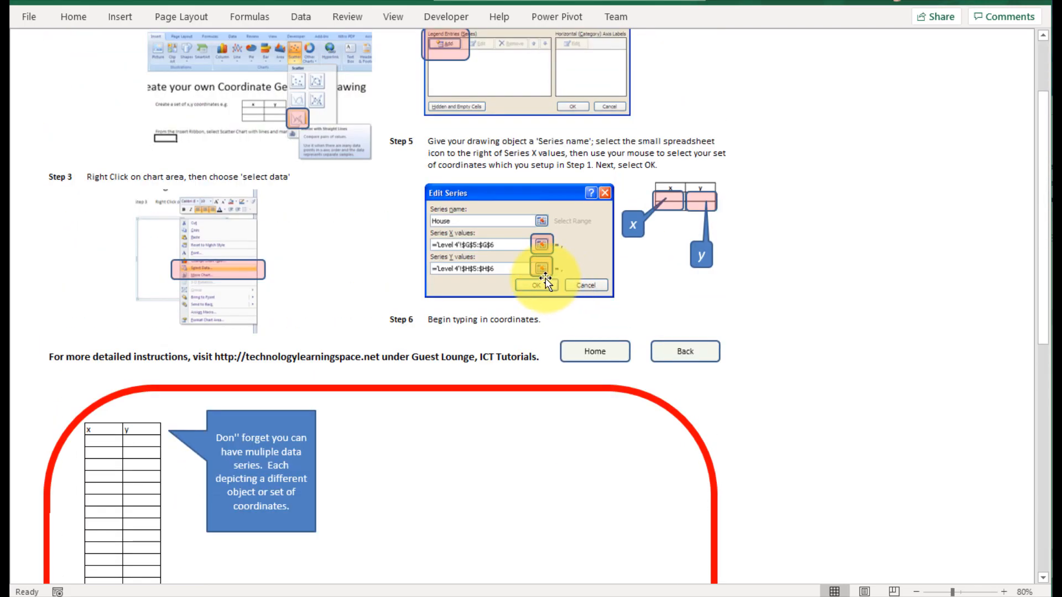
scroll(545, 281, "up", 4)
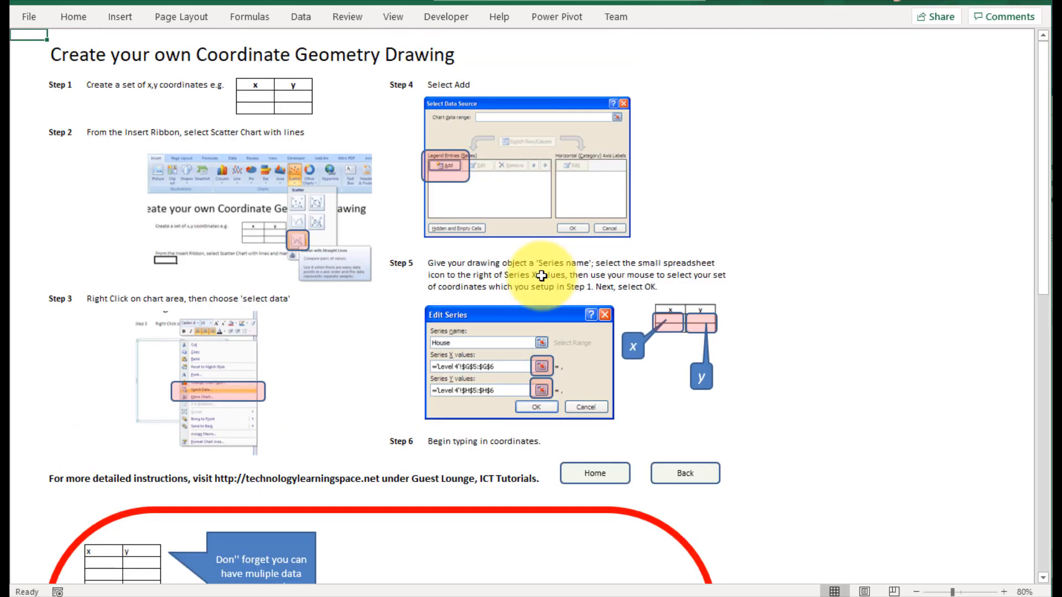
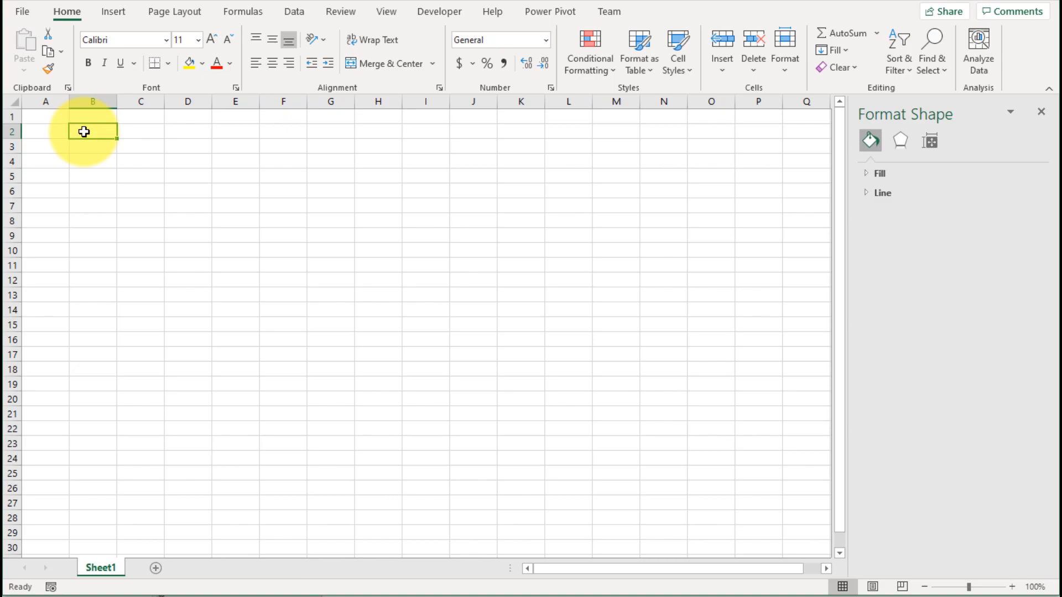
Step: Enter the column headings x in cell B2 and y in cell C2 of the blank sheet
type("x")
key("Tab")
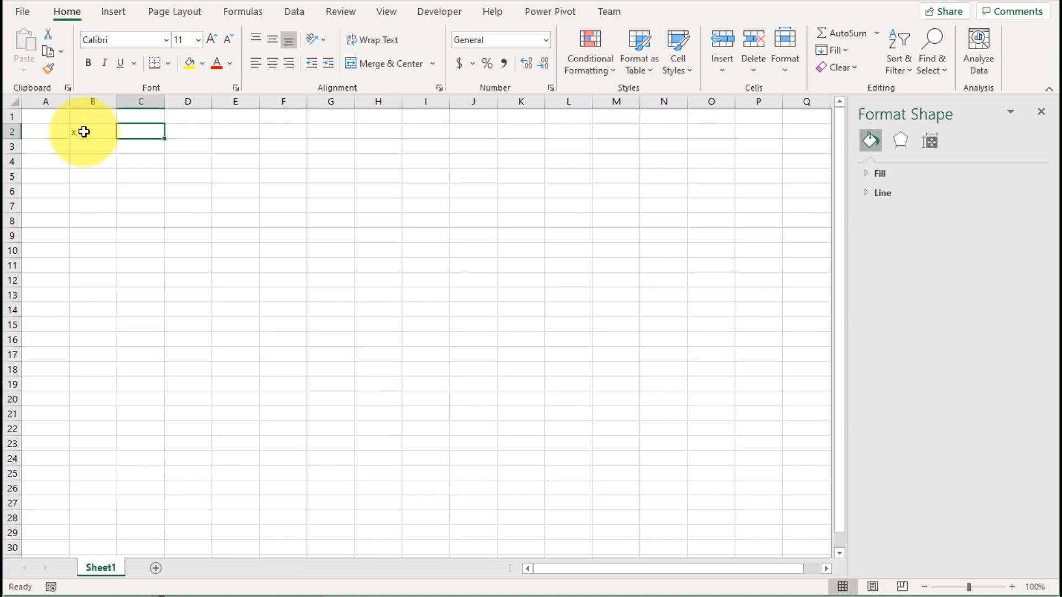
type("y")
key("Tab")
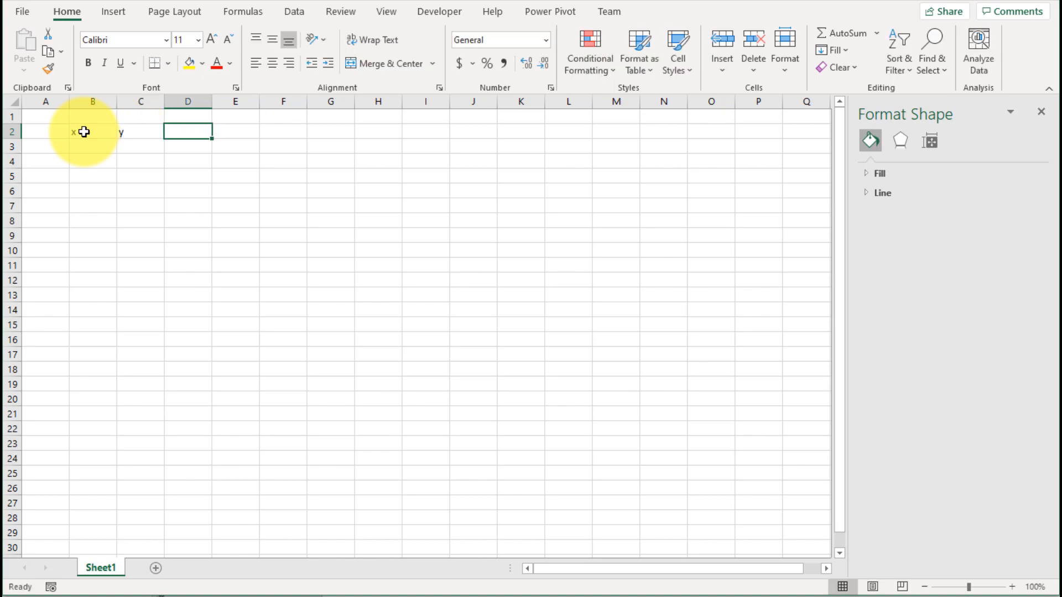
Step: Apply outline and inside borders to the range B2:C7 to form the coordinate table
left_click(84, 131)
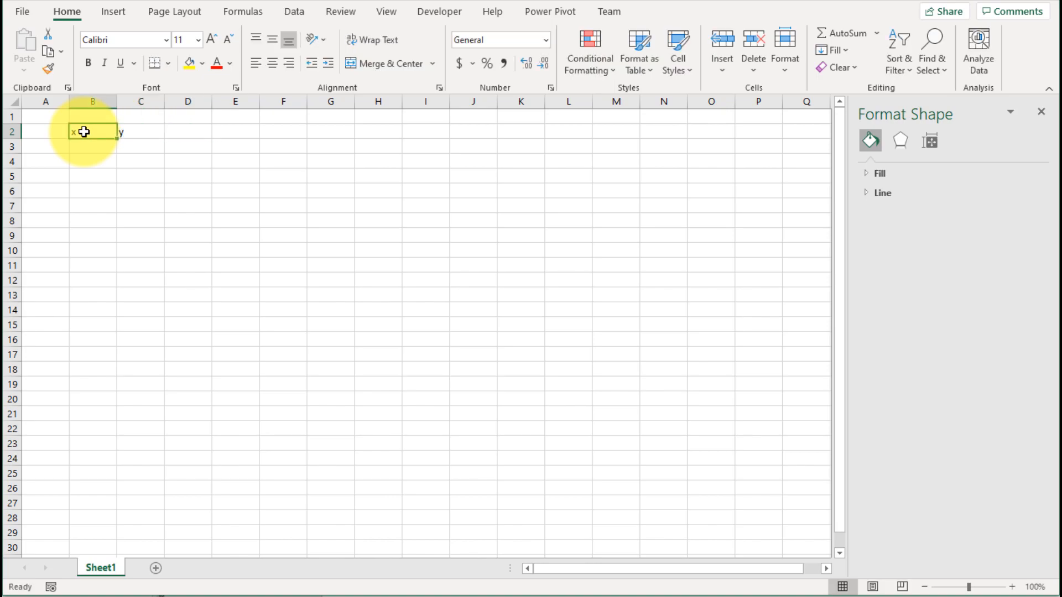
left_click_drag(83, 132, 134, 213)
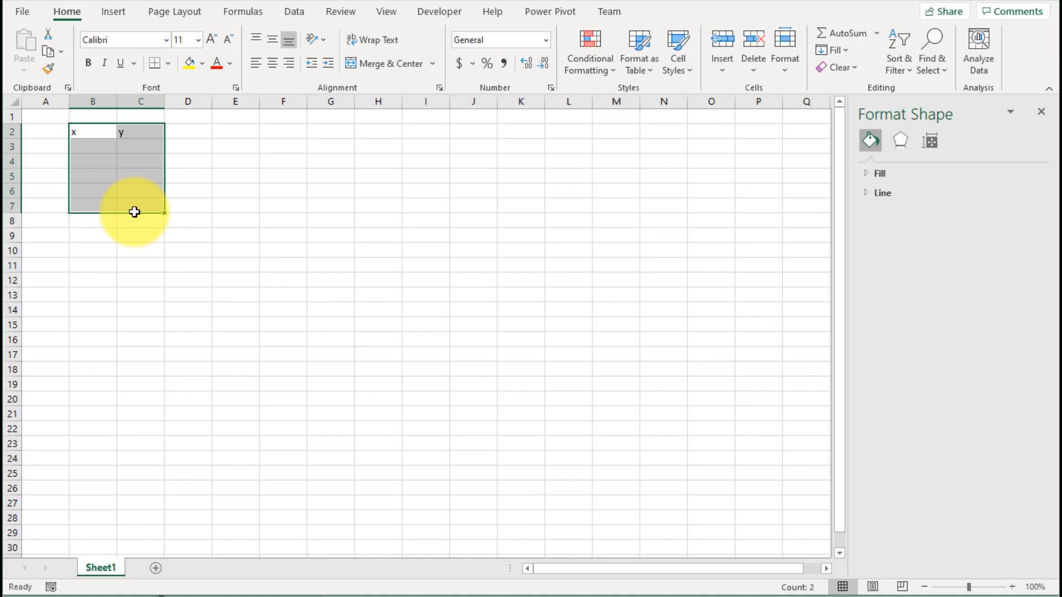
right_click(134, 209)
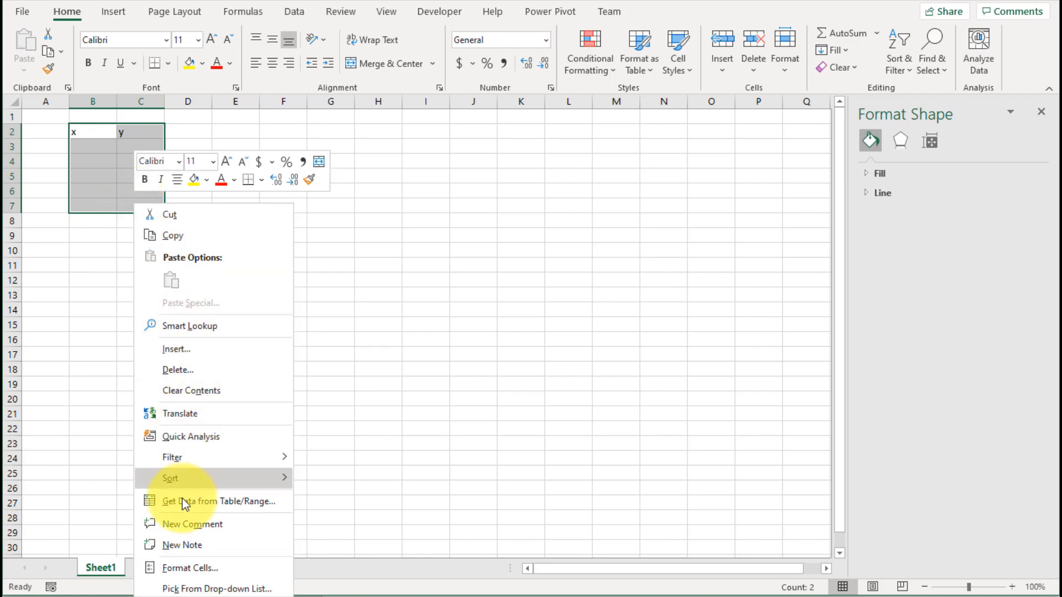
left_click(204, 570)
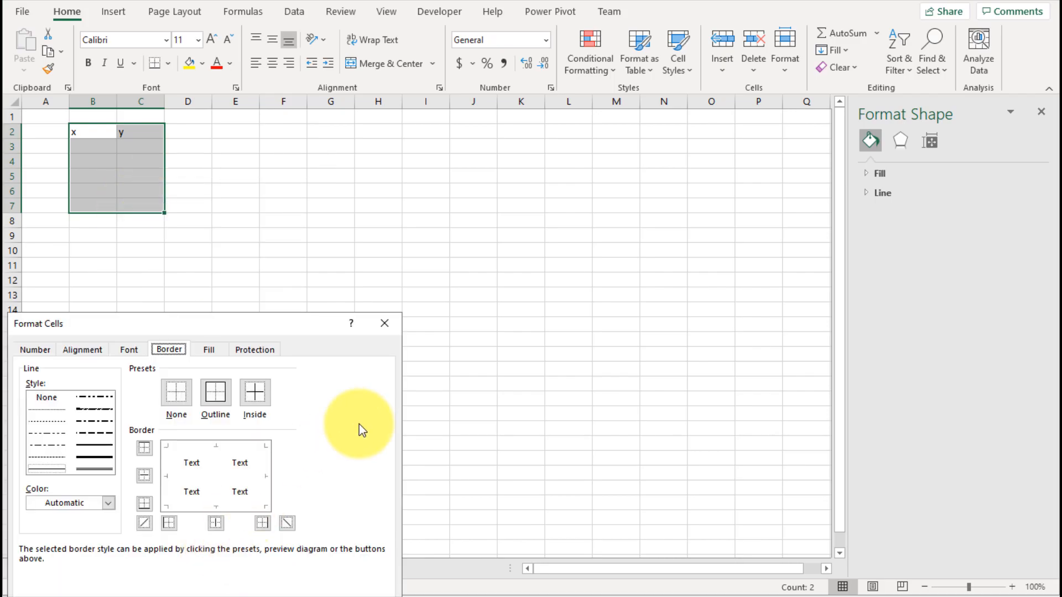
left_click(214, 387)
left_click(254, 395)
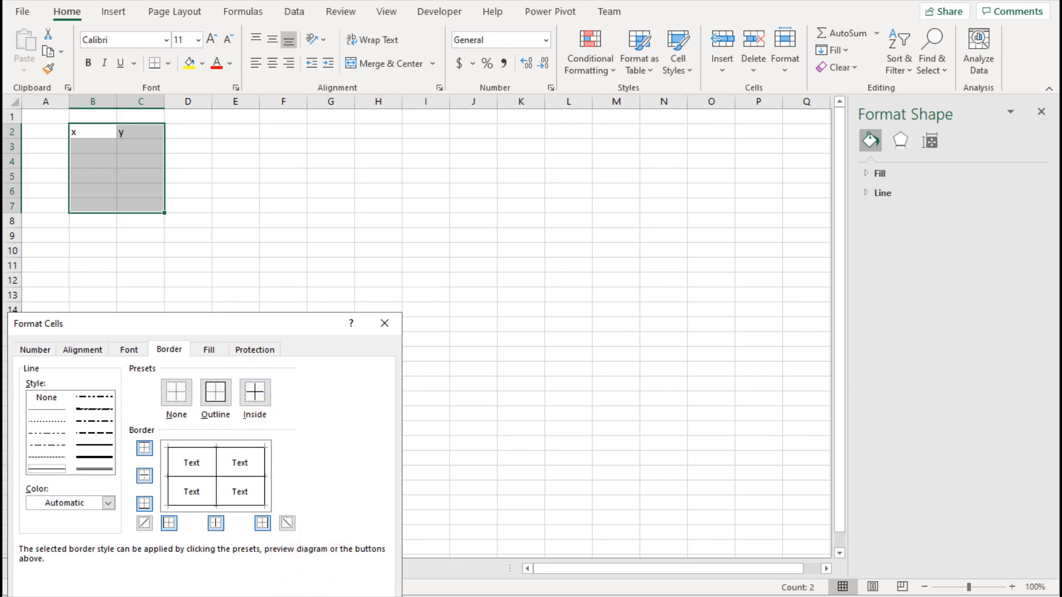
key("Return")
left_click(283, 323)
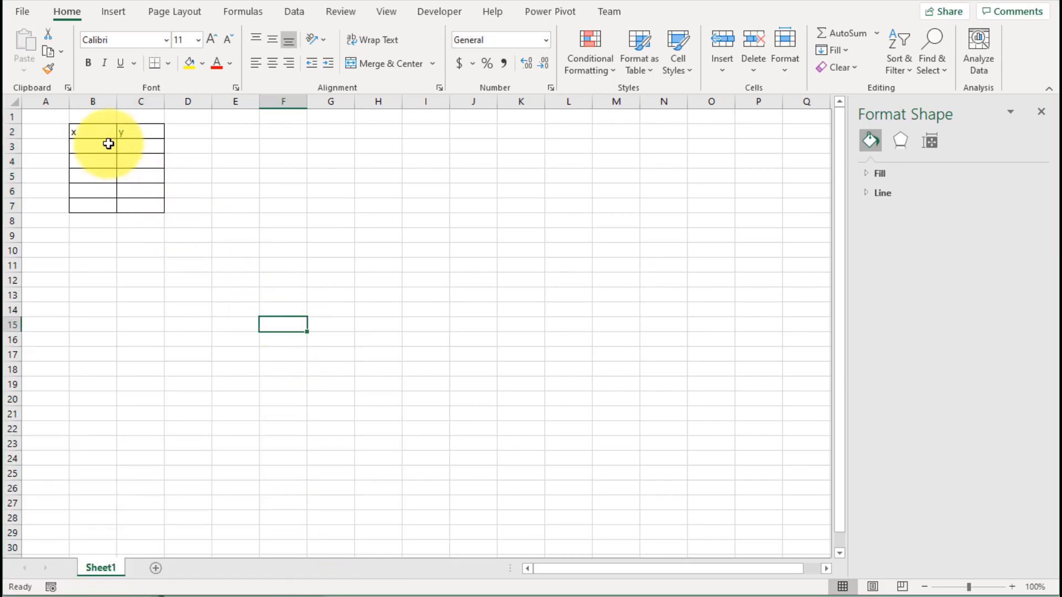
Step: Center the x and y headings in cells B2 and C2
left_click_drag(104, 135, 127, 131)
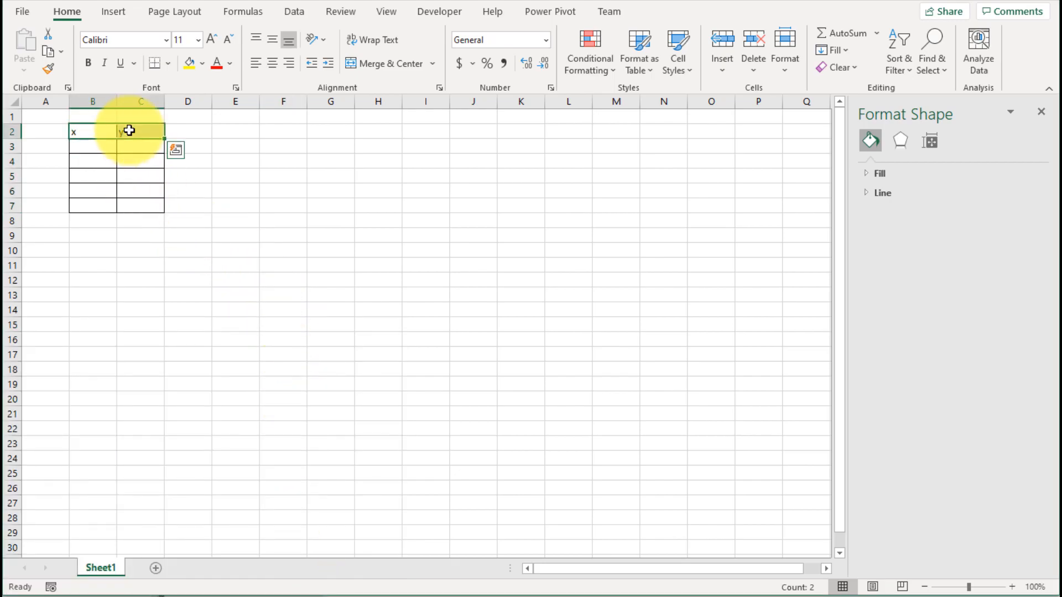
left_click(271, 63)
left_click(235, 249)
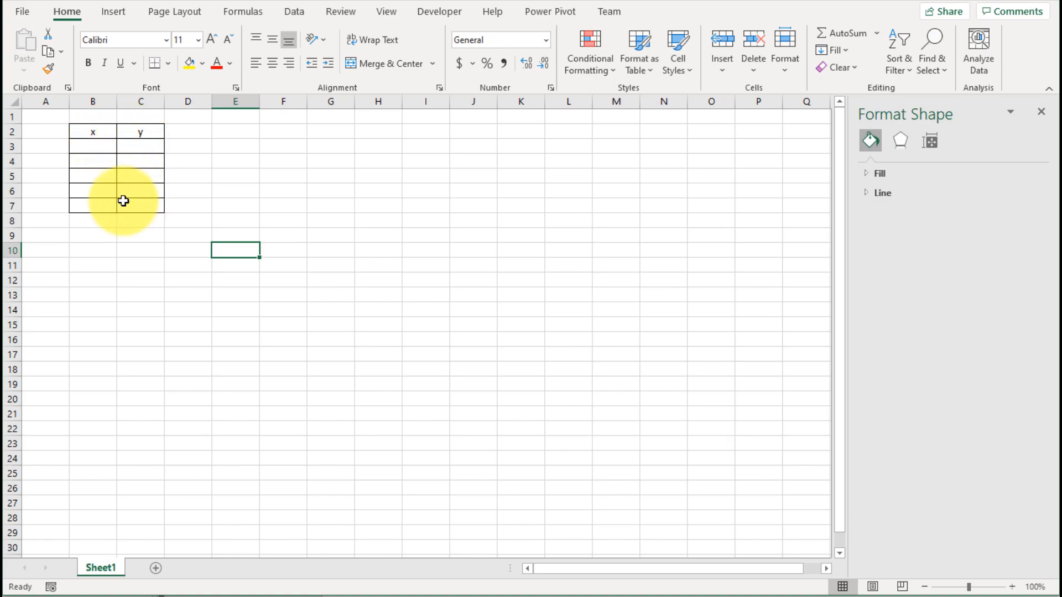
Step: Insert an empty scatter chart with straight lines and markers and move it up beside the coordinate table
left_click(107, 15)
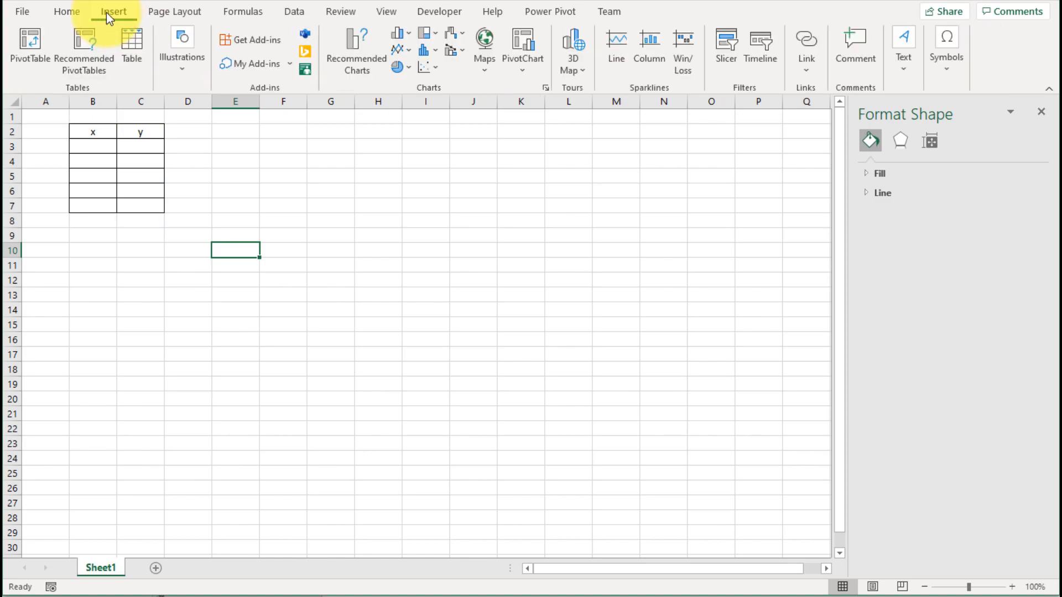
left_click(434, 73)
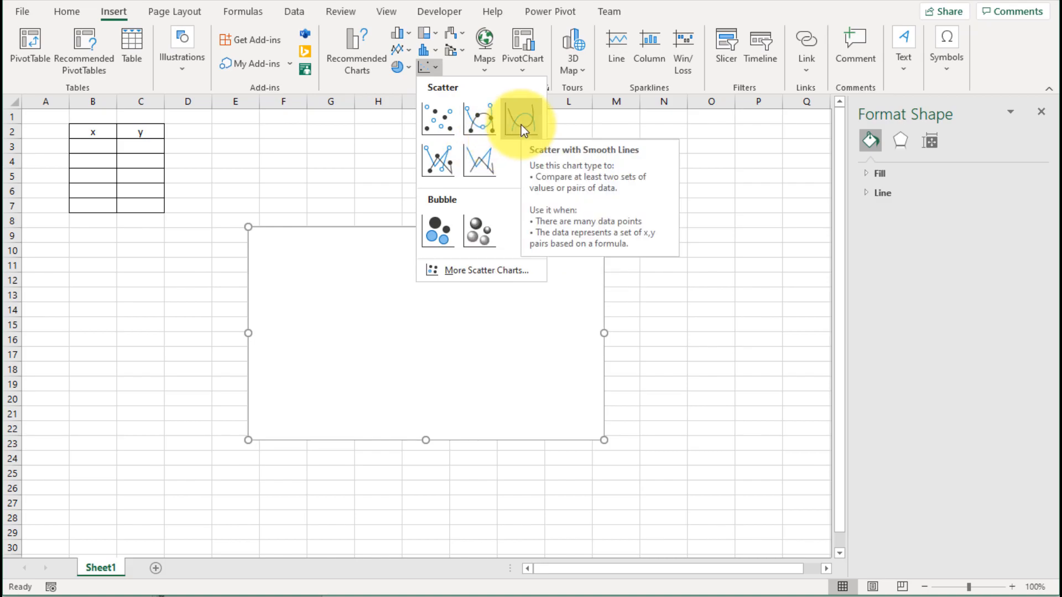
left_click(437, 160)
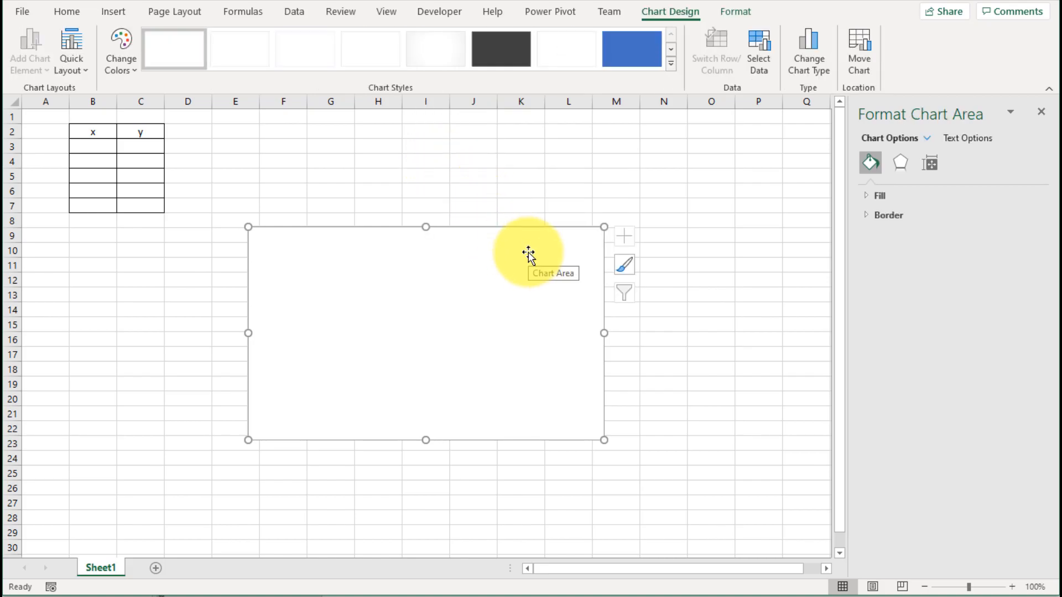
left_click_drag(528, 255, 533, 161)
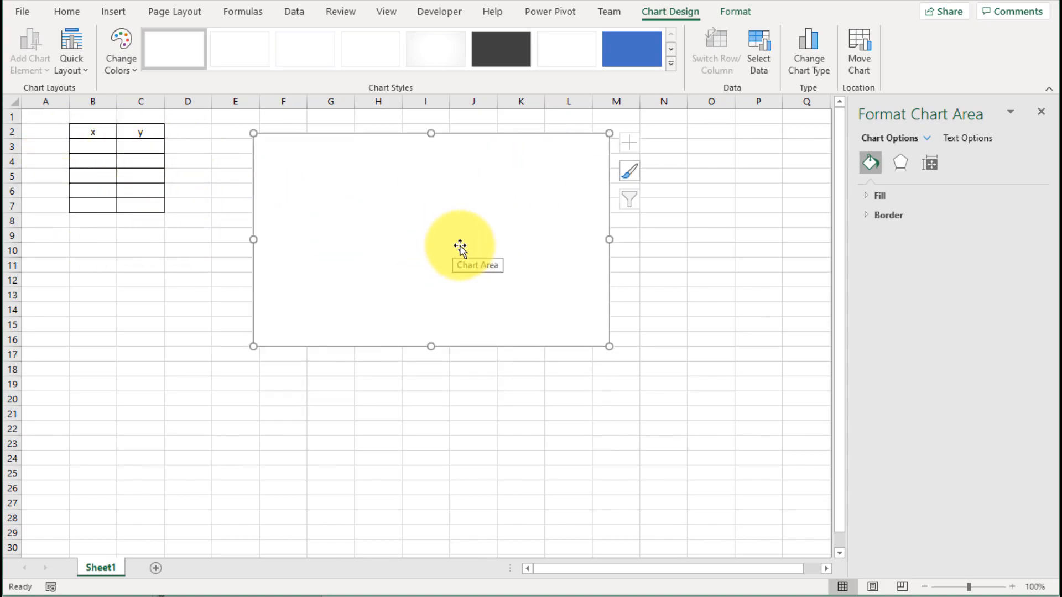
Step: Open the chart's data source selection and add a new series named Square
right_click(560, 155)
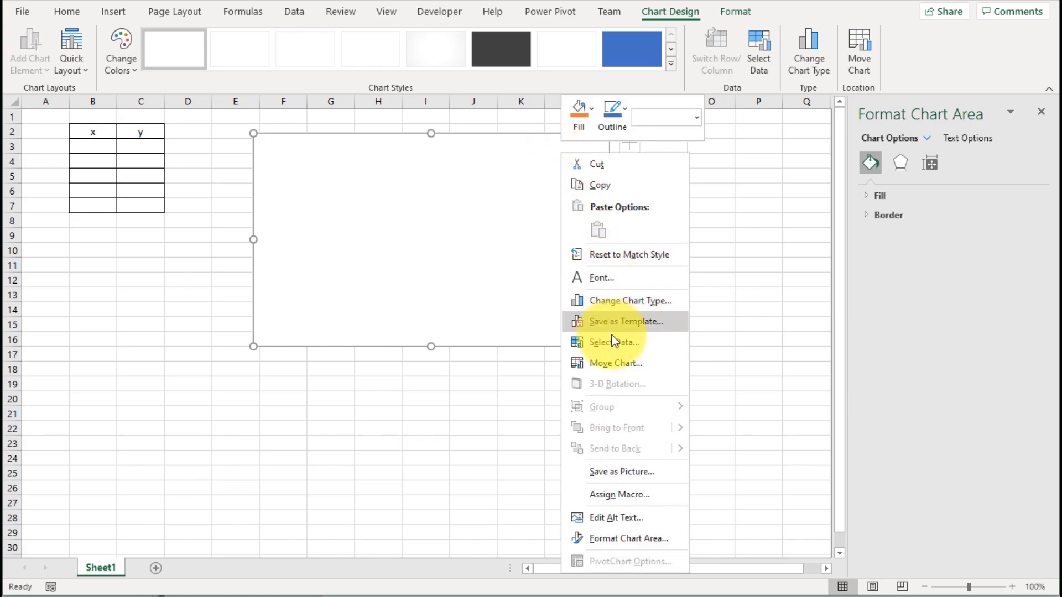
left_click(628, 346)
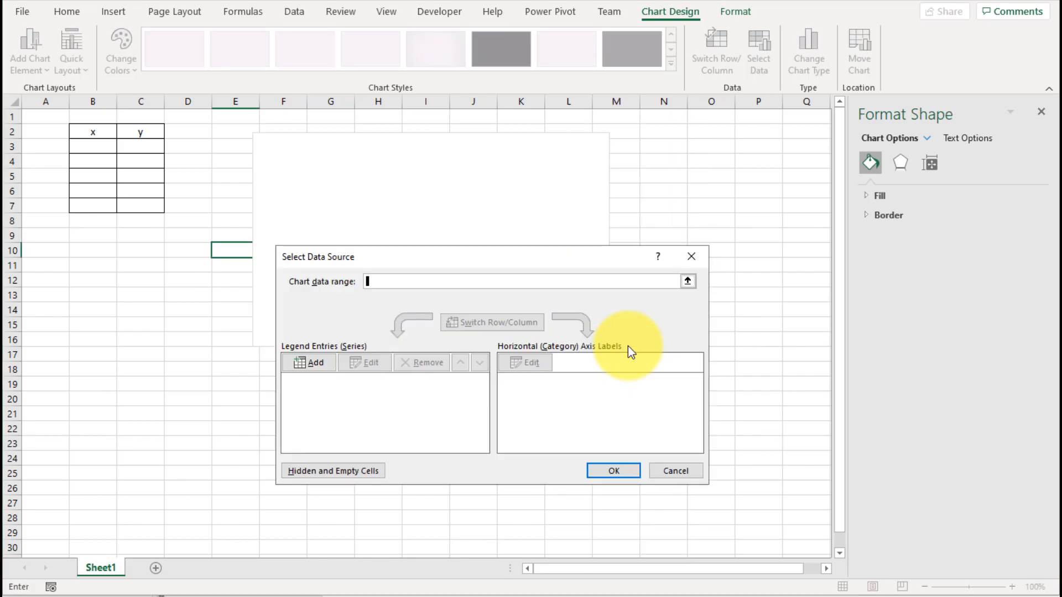
left_click_drag(559, 257, 587, 169)
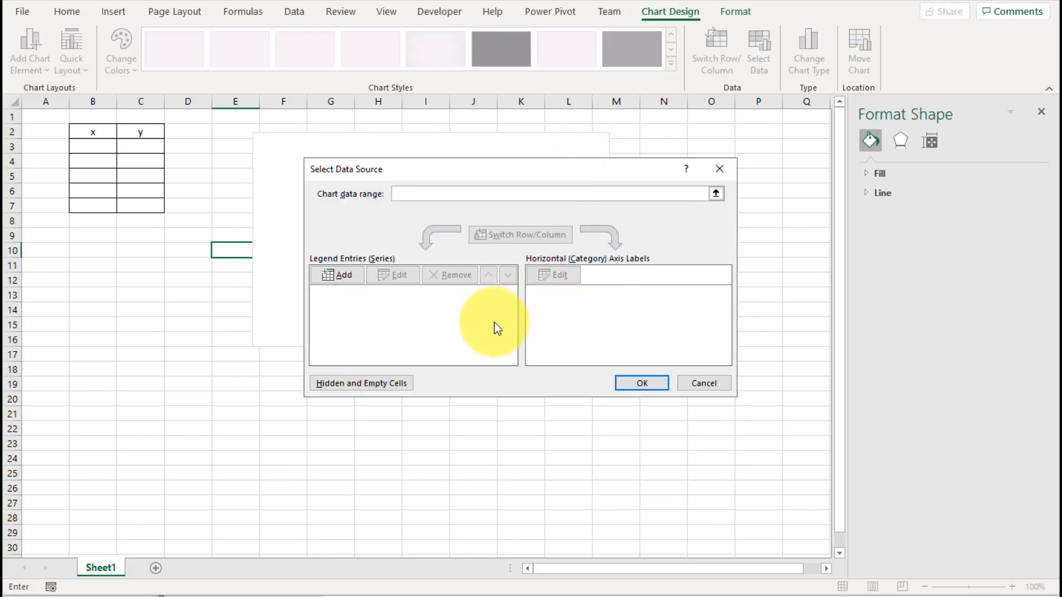
left_click(342, 275)
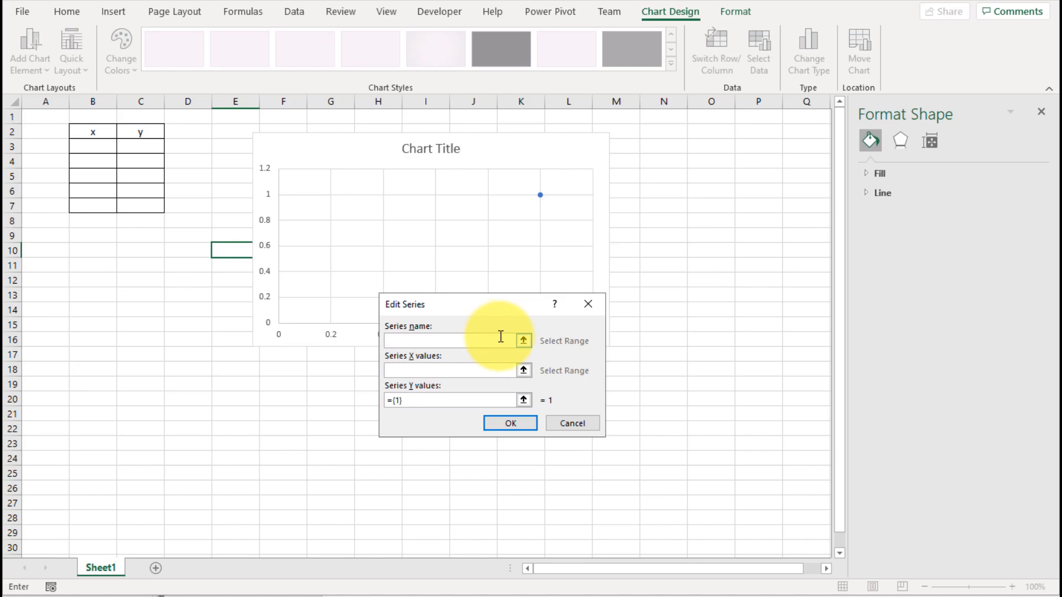
type("Square")
Step: Set the Square series' X values to the range B3:B7 on Sheet1
left_click(456, 369)
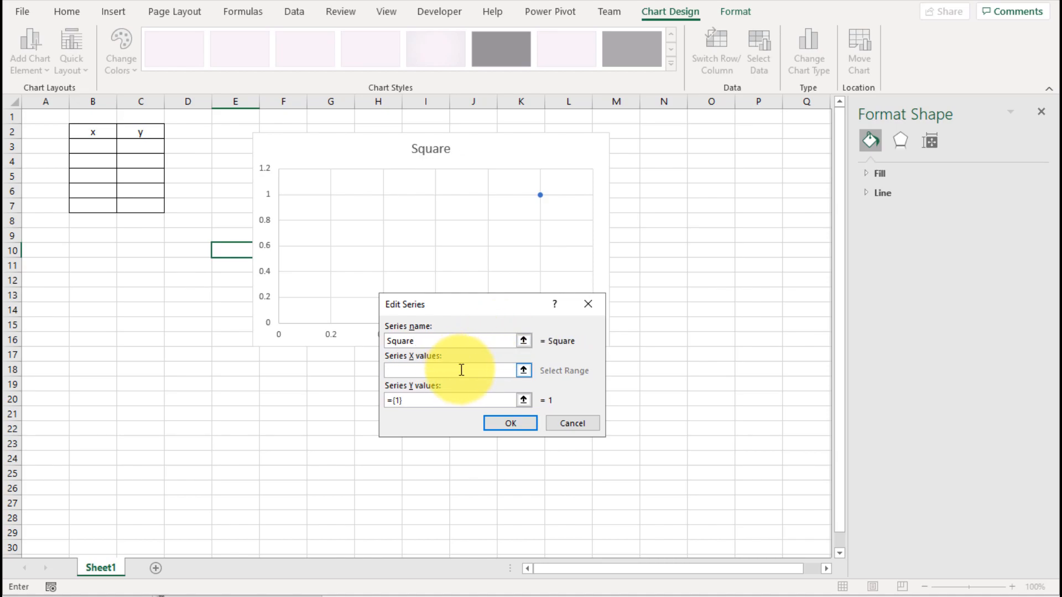
left_click(524, 370)
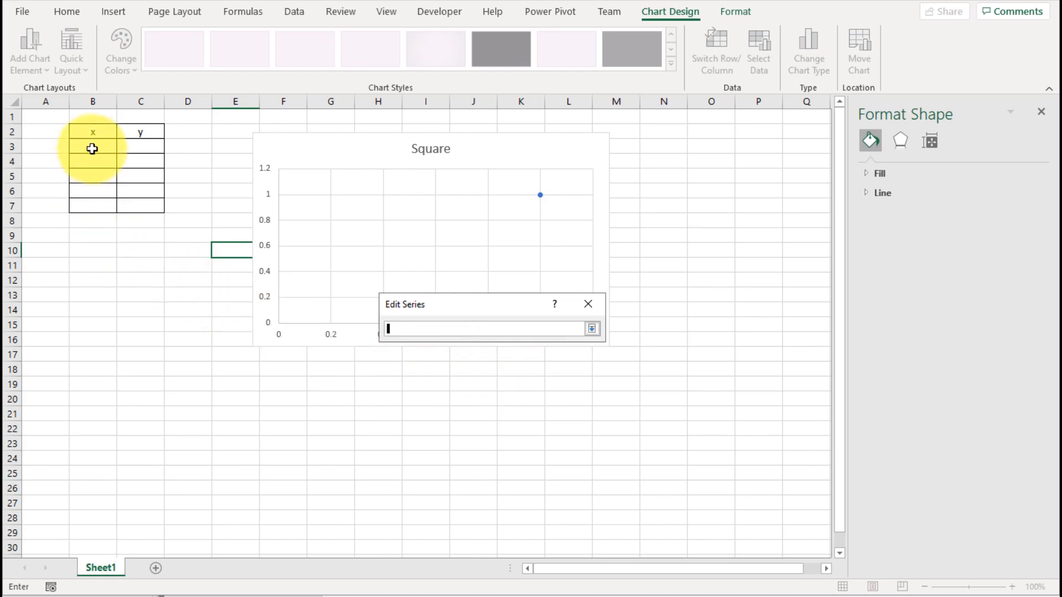
left_click_drag(91, 147, 92, 202)
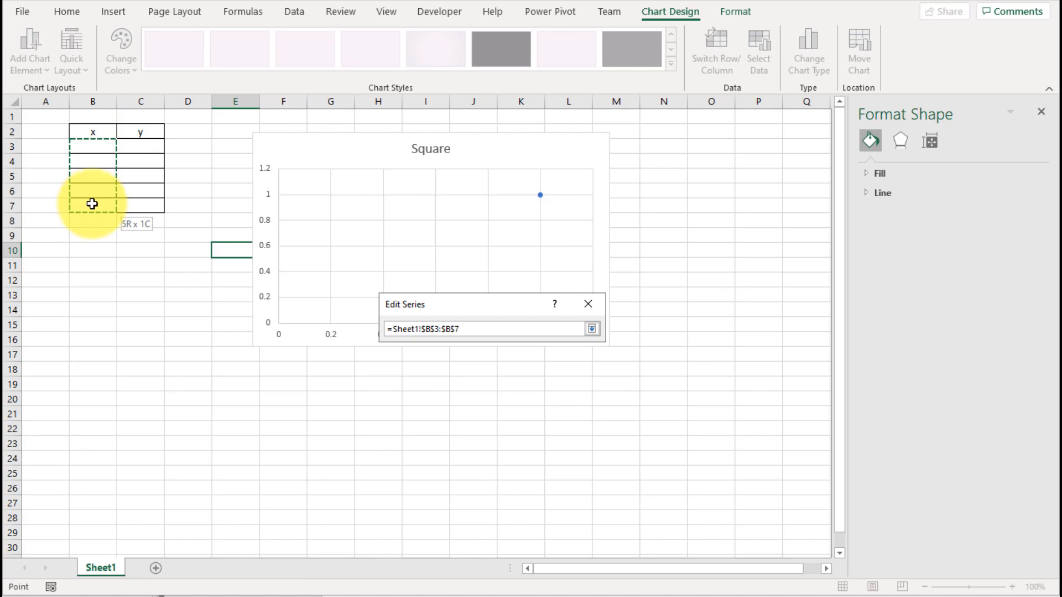
left_click(591, 328)
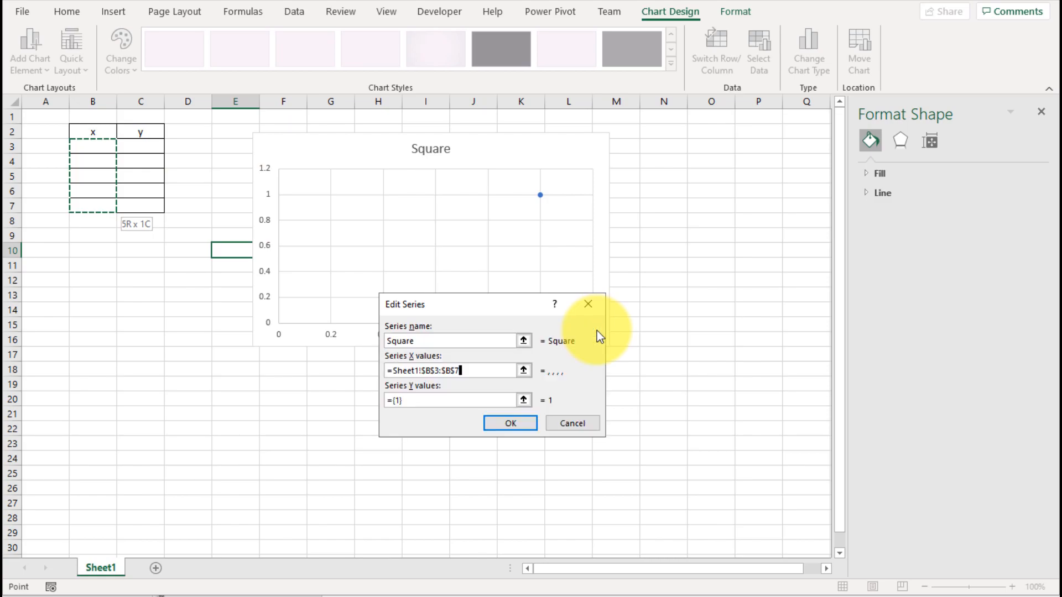
Step: Set the Square series' Y values to the range C3:C7 on Sheet1 and apply the data source to the chart
left_click(523, 400)
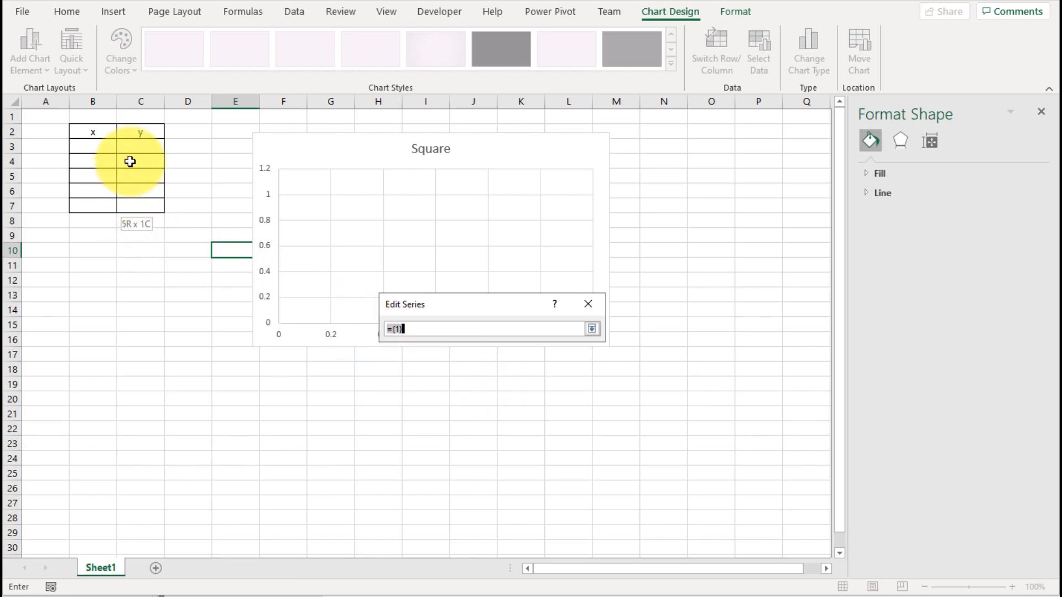
left_click_drag(139, 145, 138, 206)
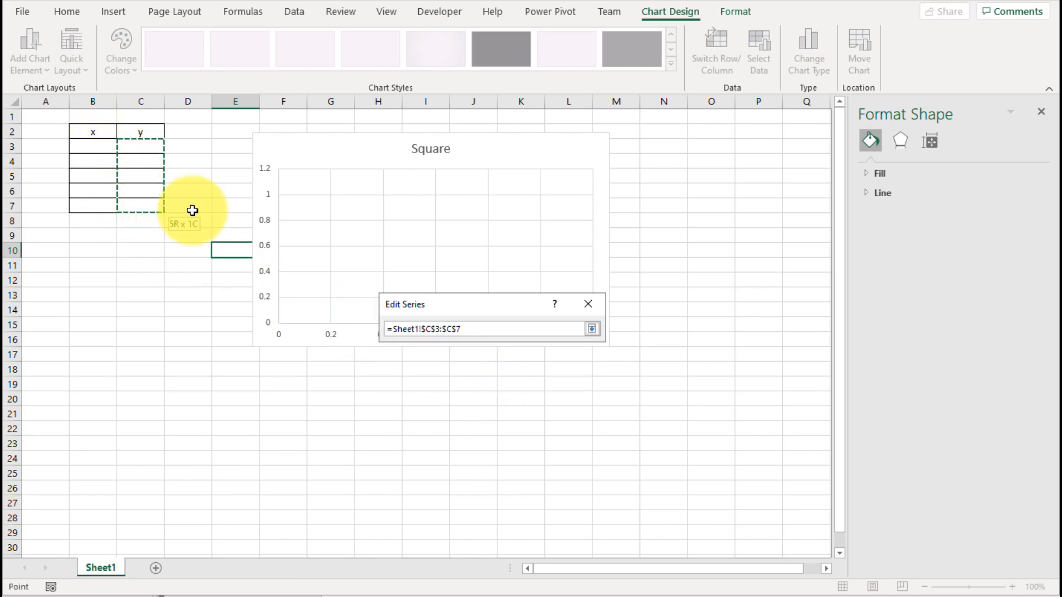
left_click(592, 329)
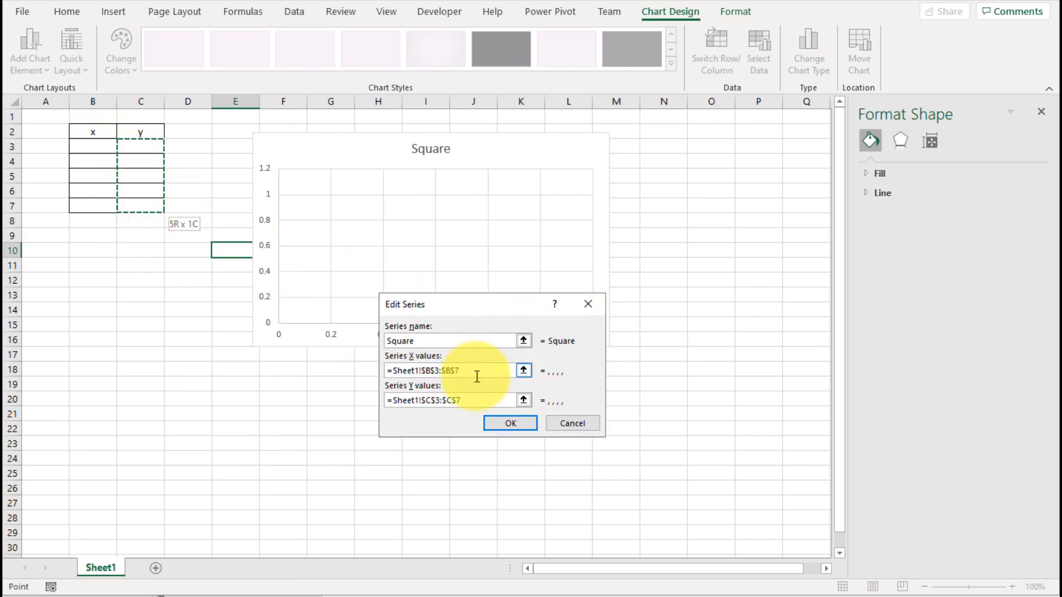
left_click(503, 424)
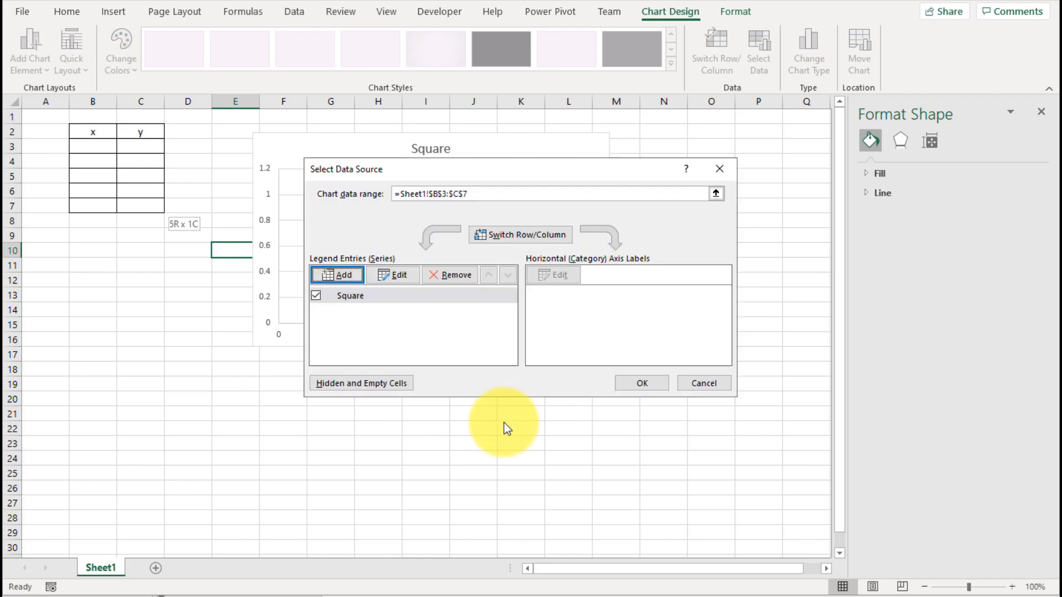
left_click(359, 295)
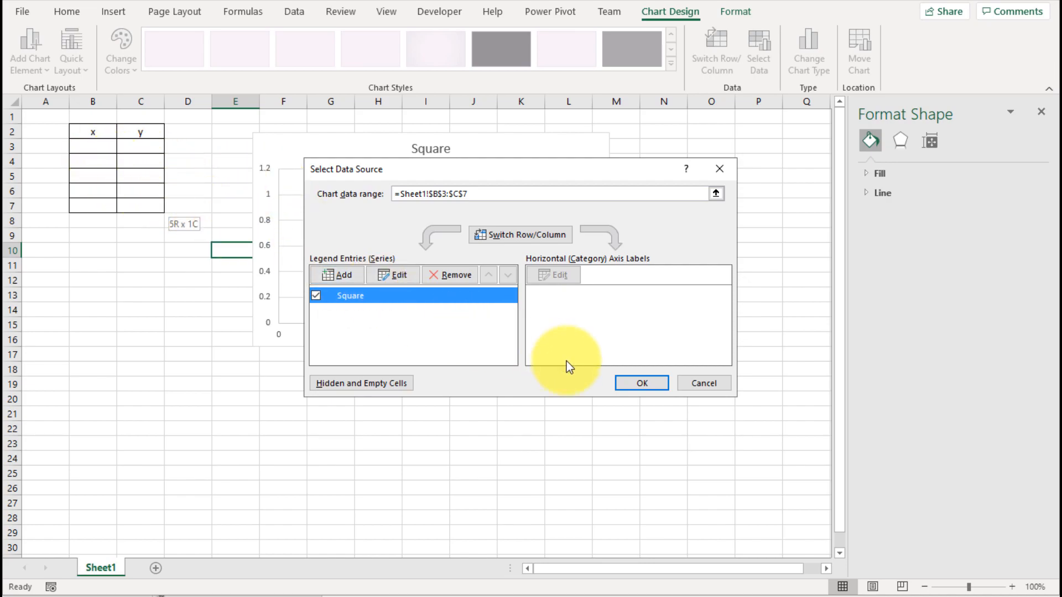
left_click(655, 384)
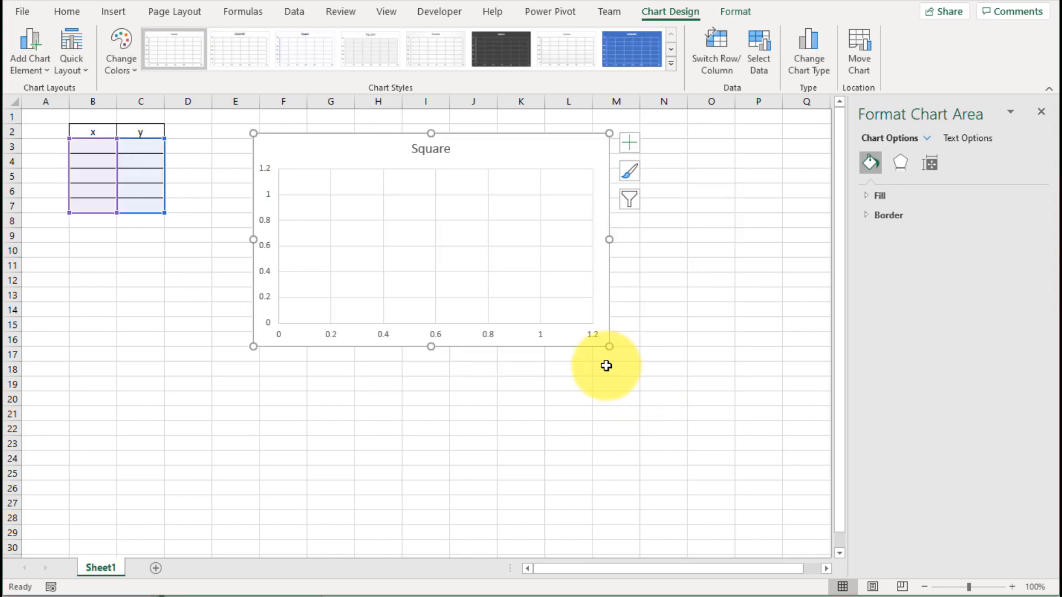
Step: Enter the first coordinate pair in row 3 of the table, with x as 0 and y as 0
left_click(431, 334)
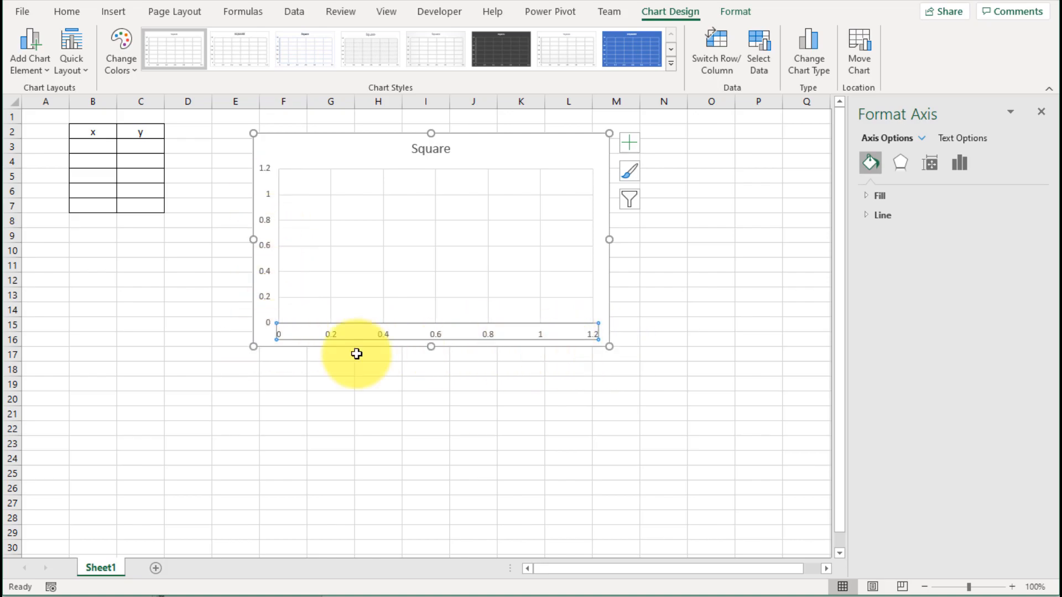
left_click(101, 151)
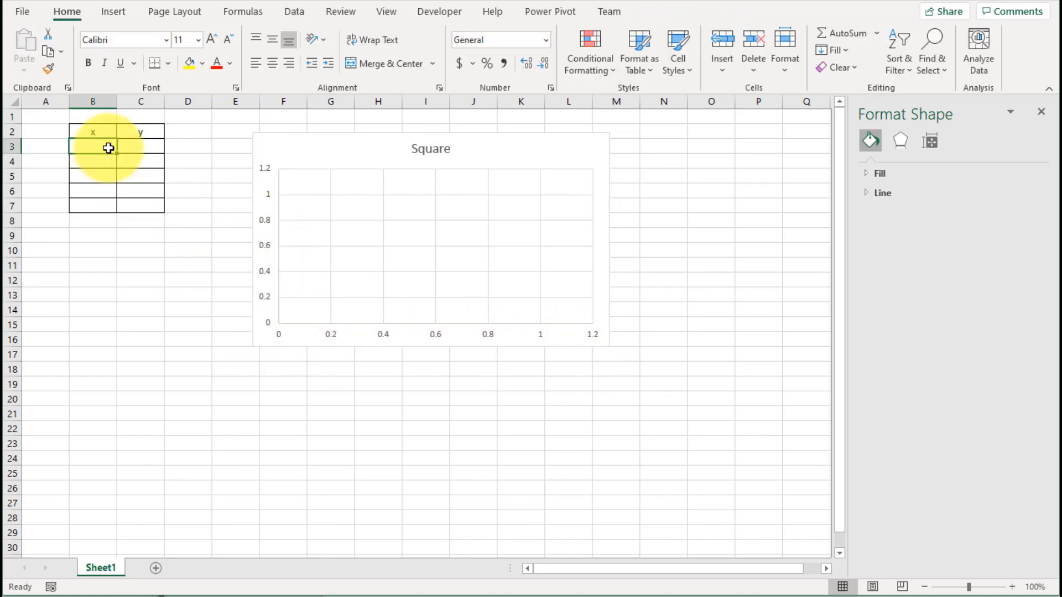
type("0")
key("Tab")
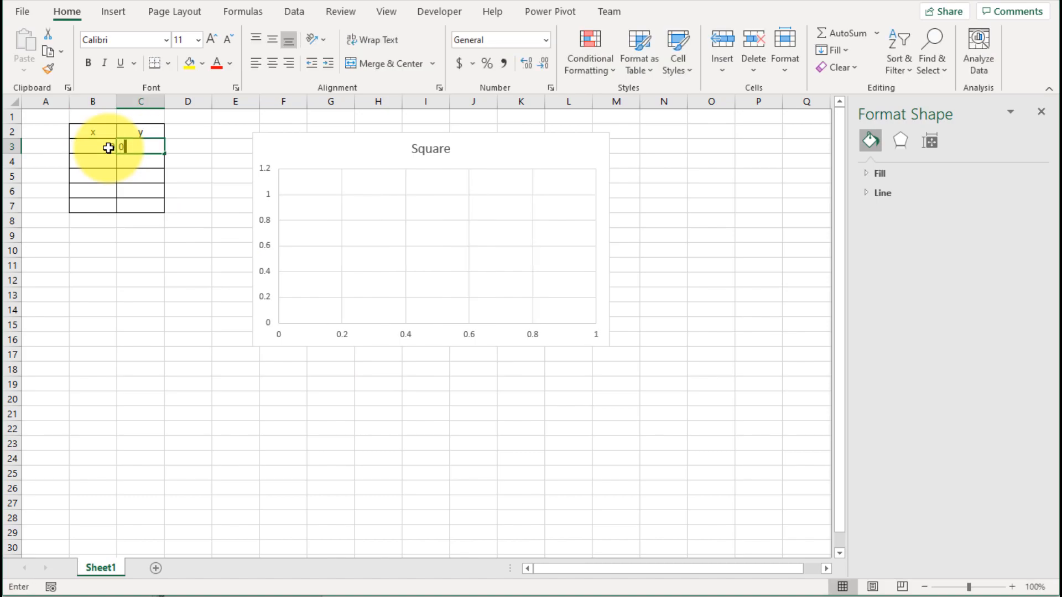
type("0")
key("Return")
key("Left")
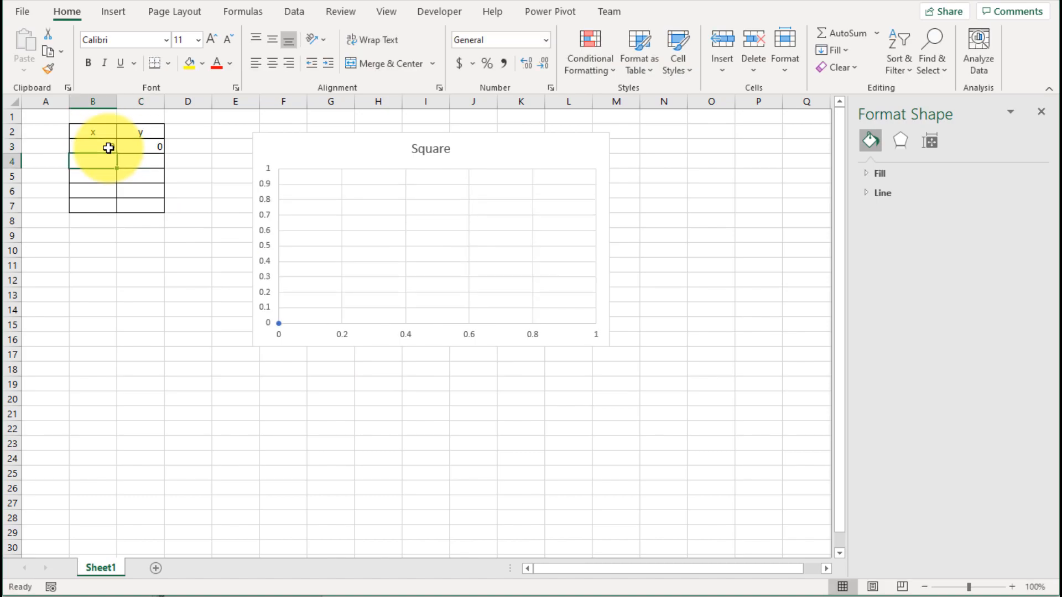
Step: Enter a second coordinate pair in row 4 of the table, with x as 1 and y as 3
type("1")
key("Tab")
type("3")
key("Return")
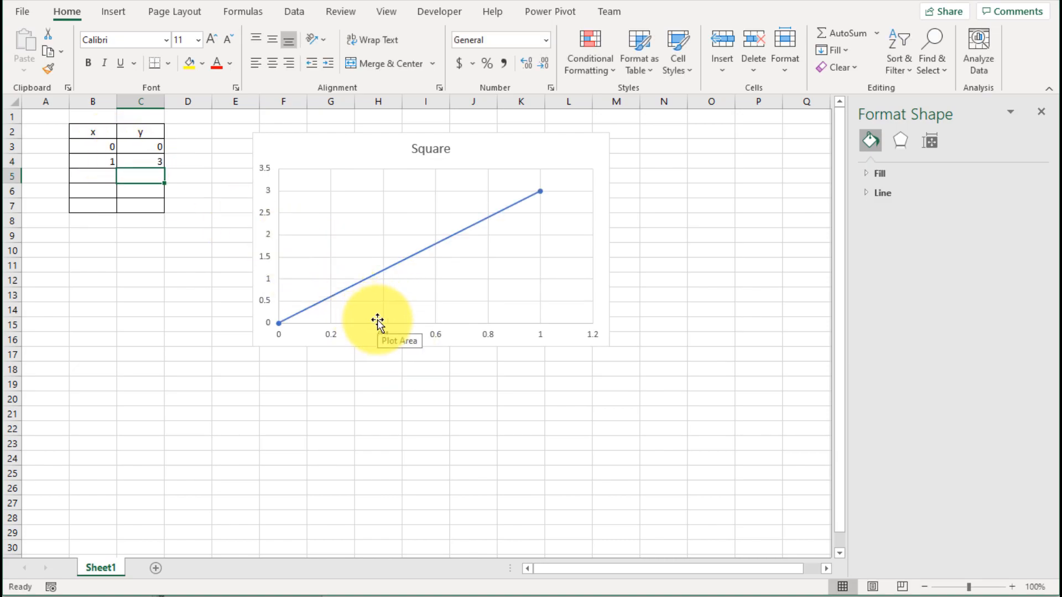
left_click(439, 337)
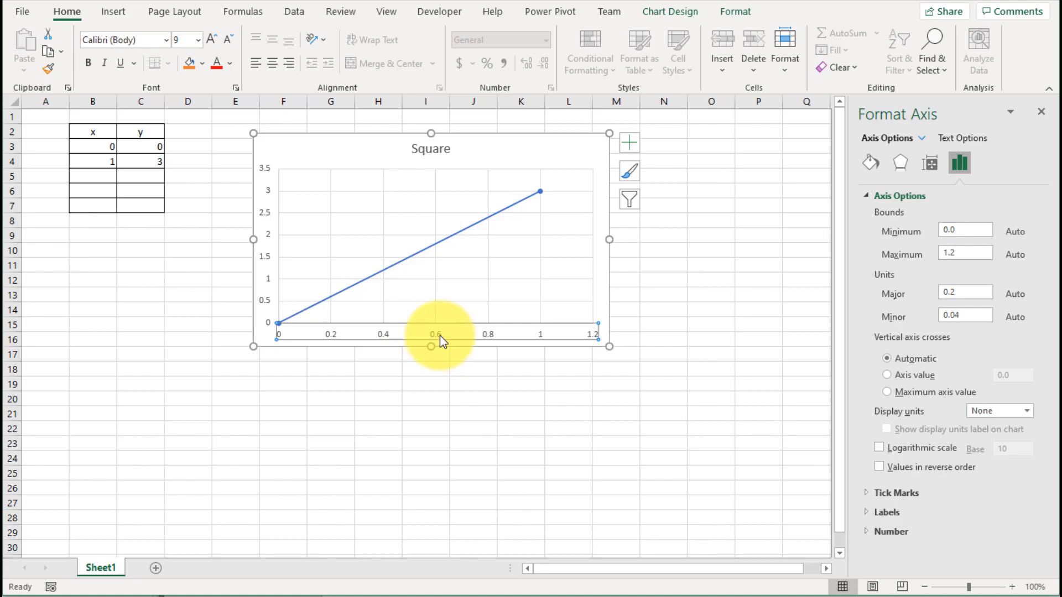
right_click(440, 338)
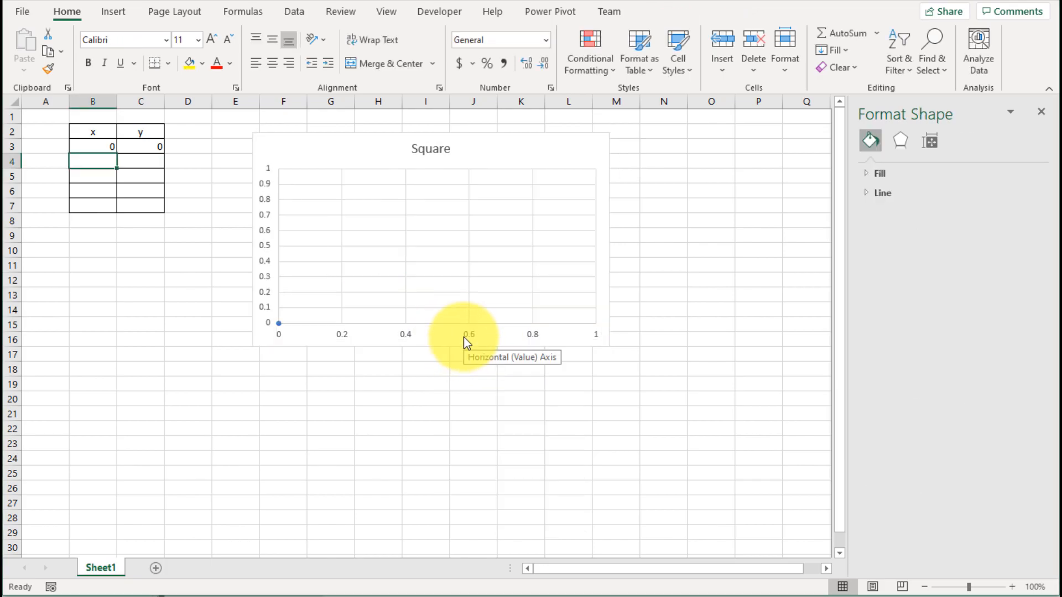
Step: Open the formatting of the chart's horizontal axis and set its minimum bound to 10 and maximum bound to 11
left_click(467, 336)
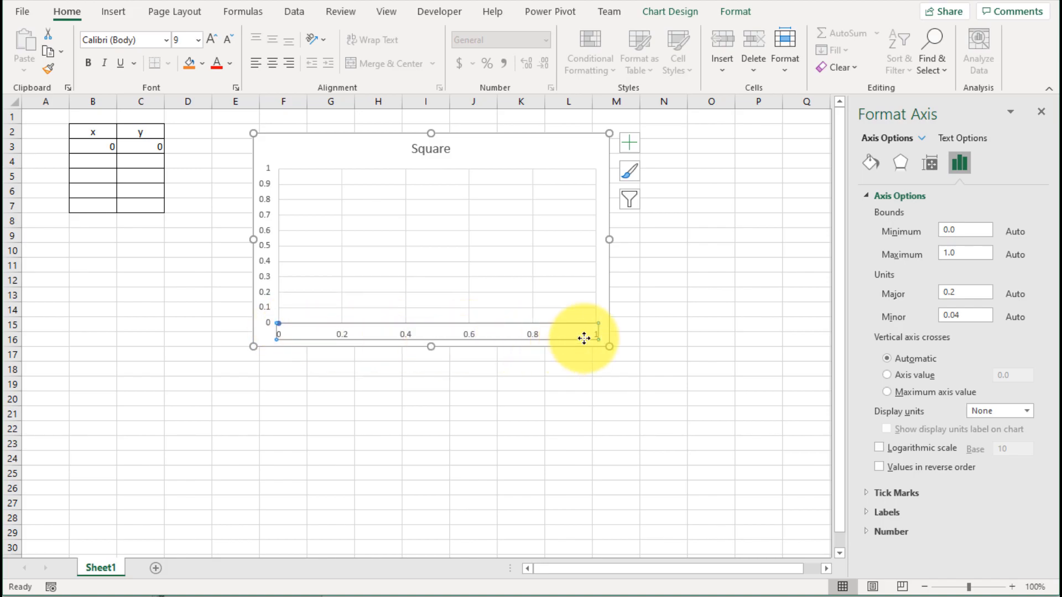
right_click(469, 333)
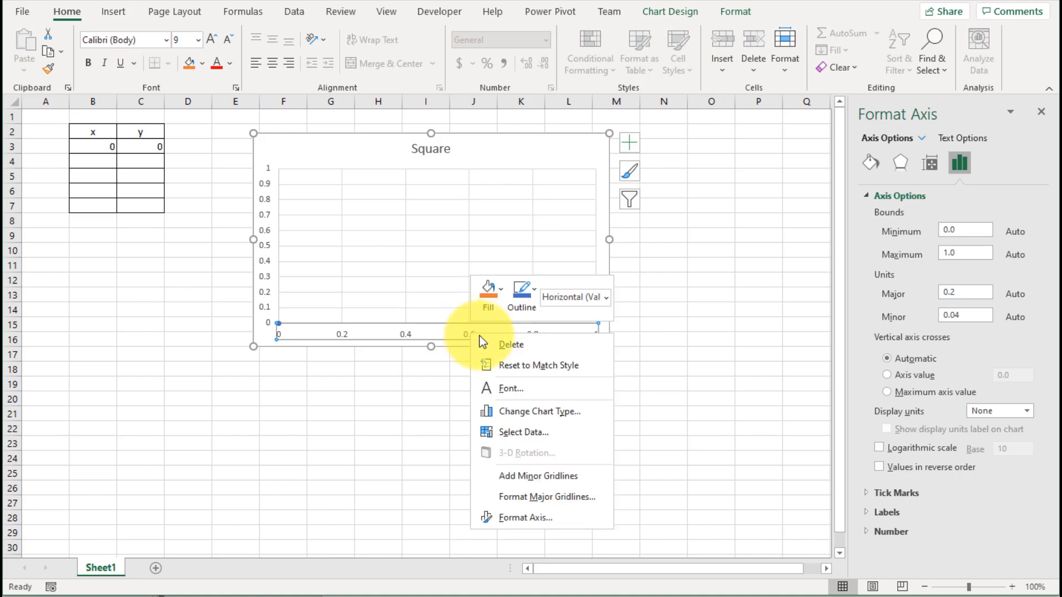
left_click(540, 518)
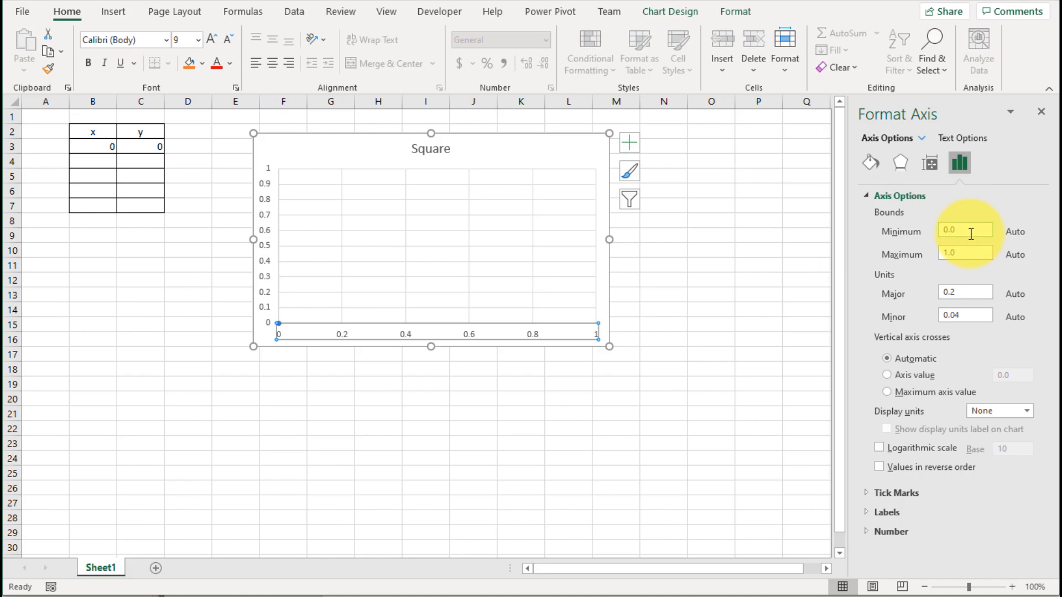
left_click(970, 234)
type("10")
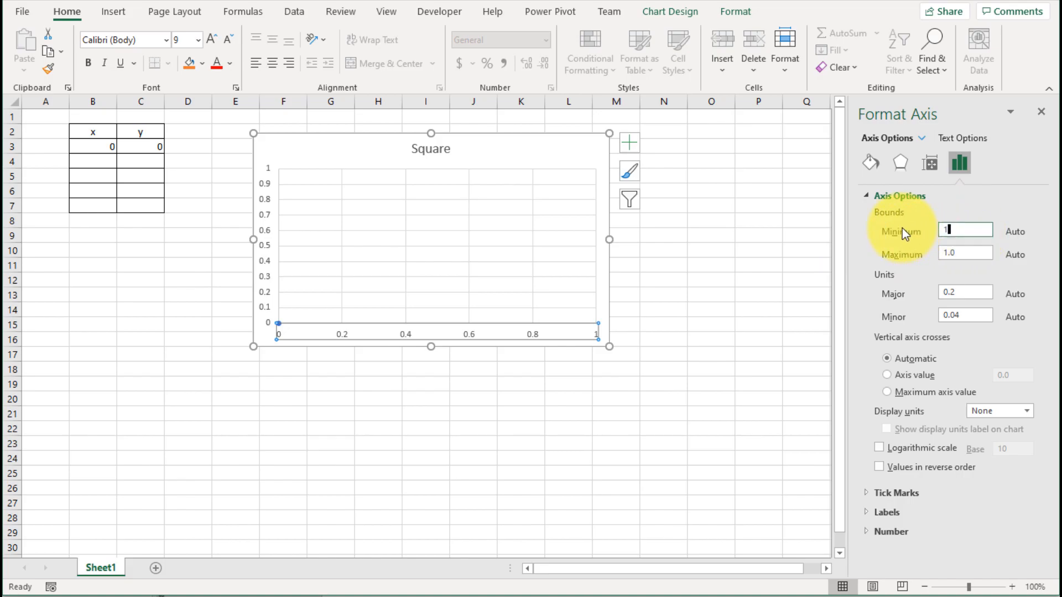
left_click(977, 254)
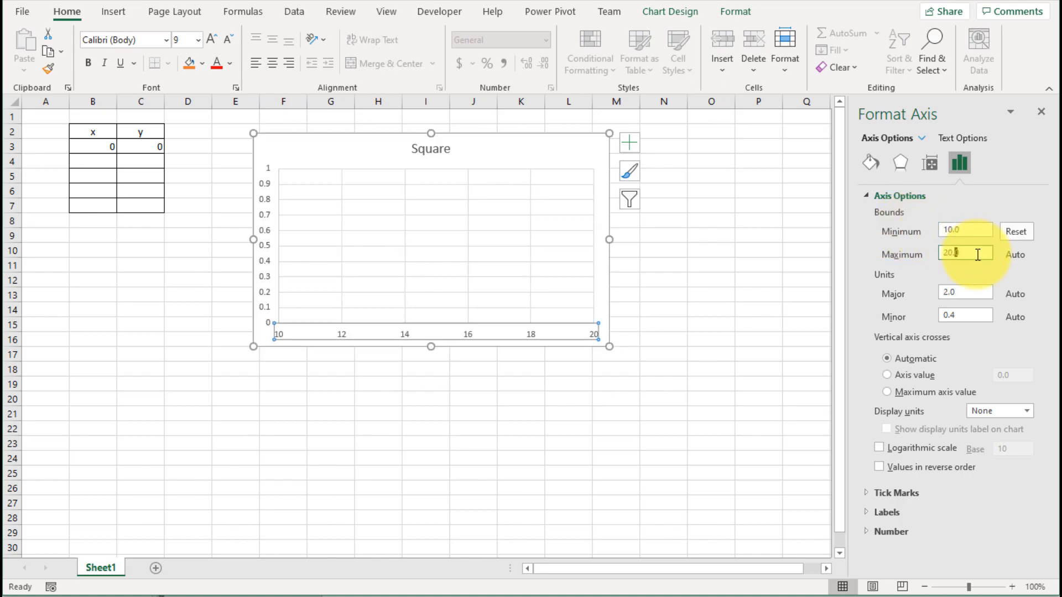
left_click_drag(978, 255, 930, 246)
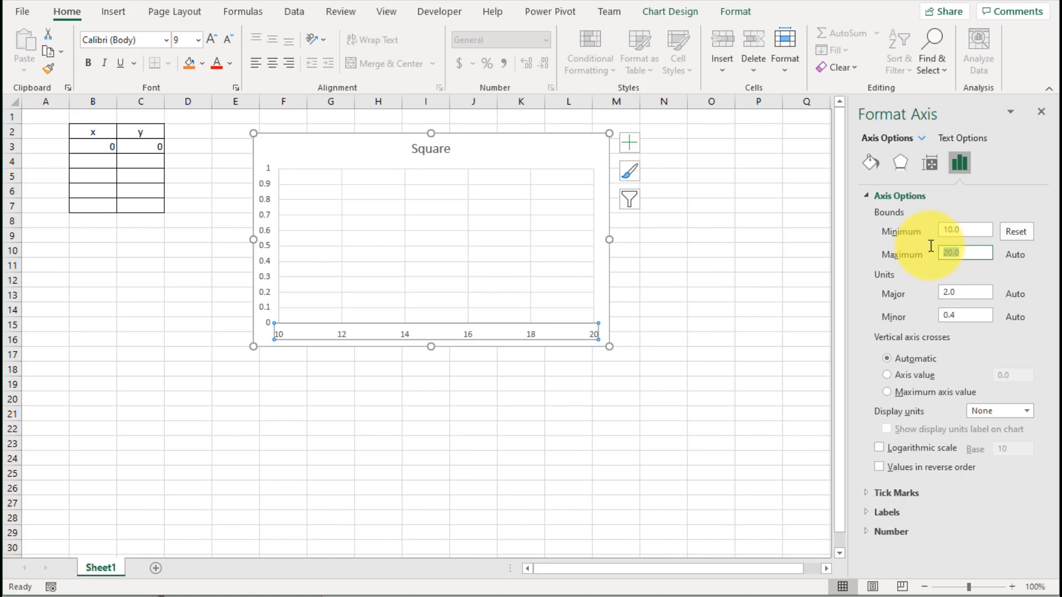
type("11")
Step: Set the horizontal axis' minimum bound to 0
left_click(965, 231)
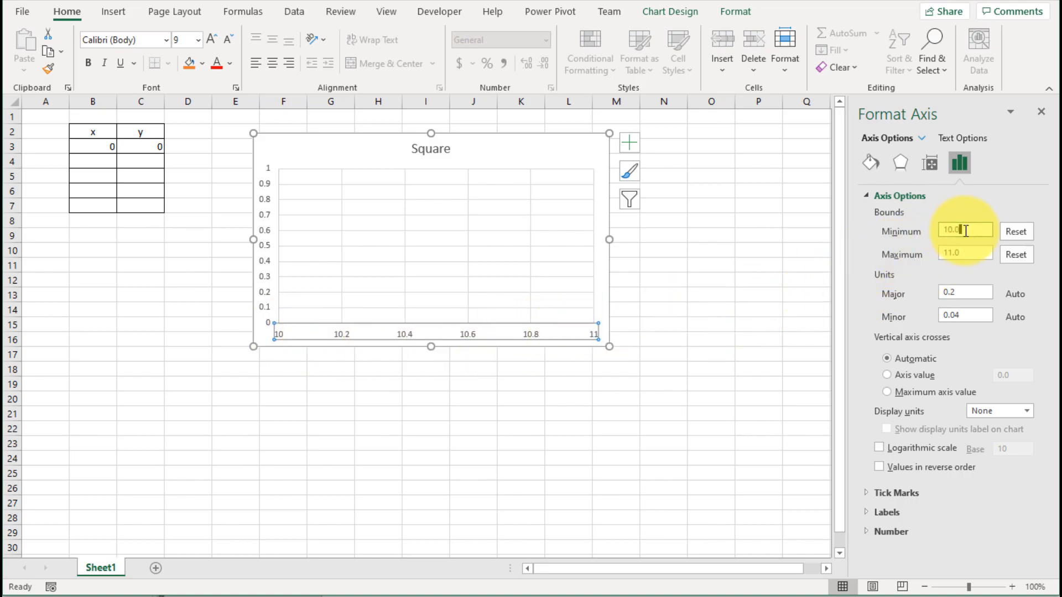
left_click_drag(955, 230, 920, 231)
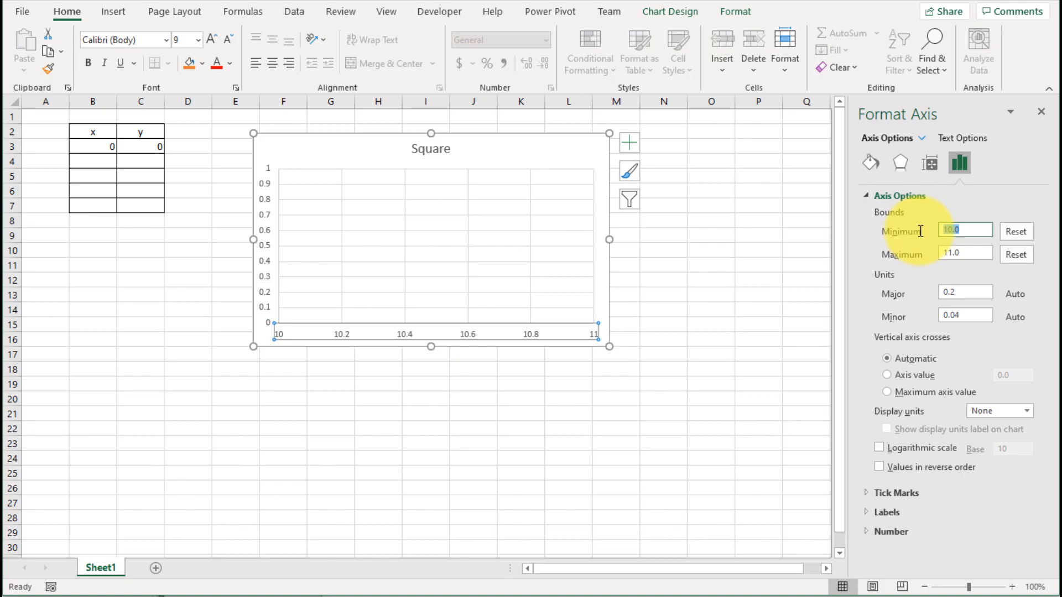
type("0")
left_click(959, 252)
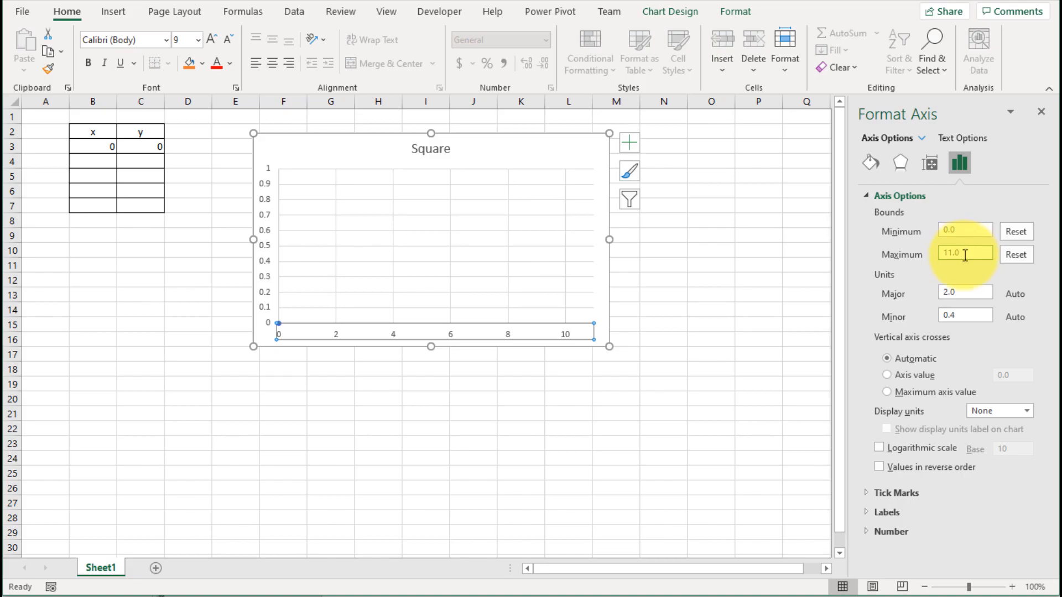
Step: Set the horizontal axis' major unit to 1 and minor unit to 0.5, with the vertical axis crossing at axis value 0.0
left_click(977, 290)
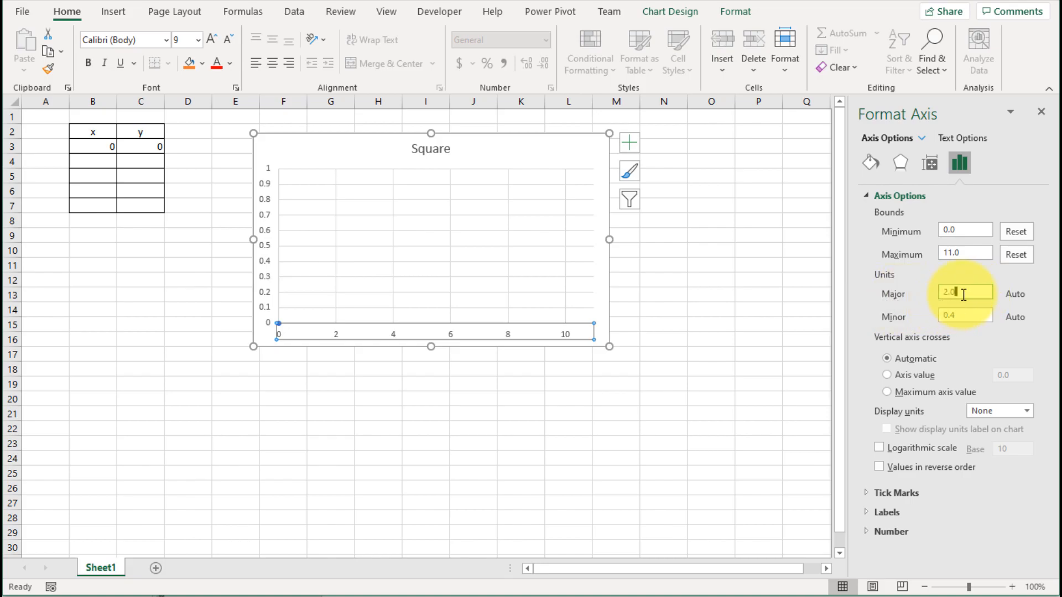
left_click_drag(963, 295, 917, 295)
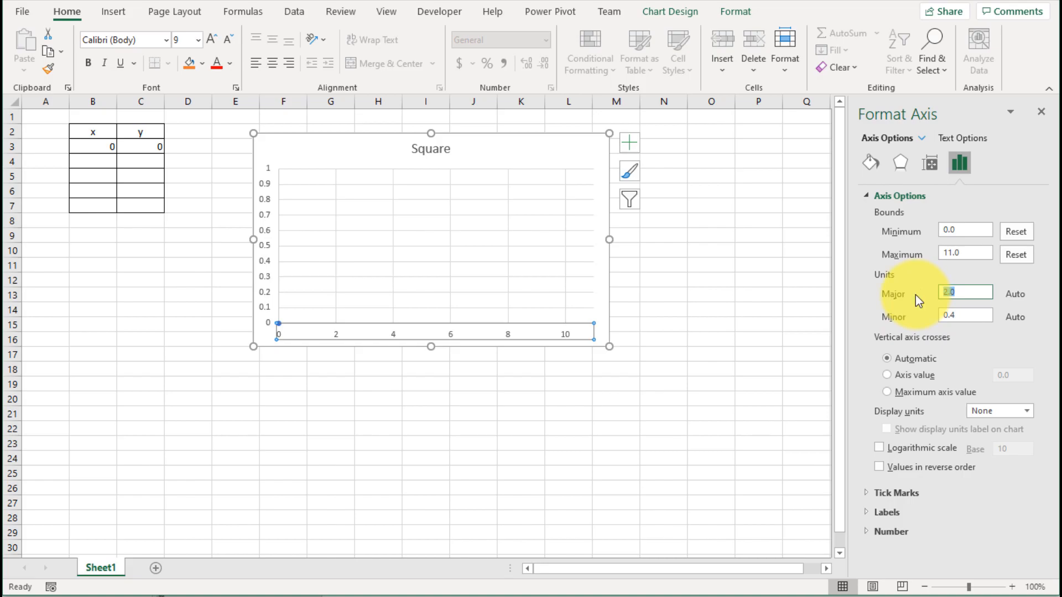
type("1")
left_click_drag(962, 315, 930, 316)
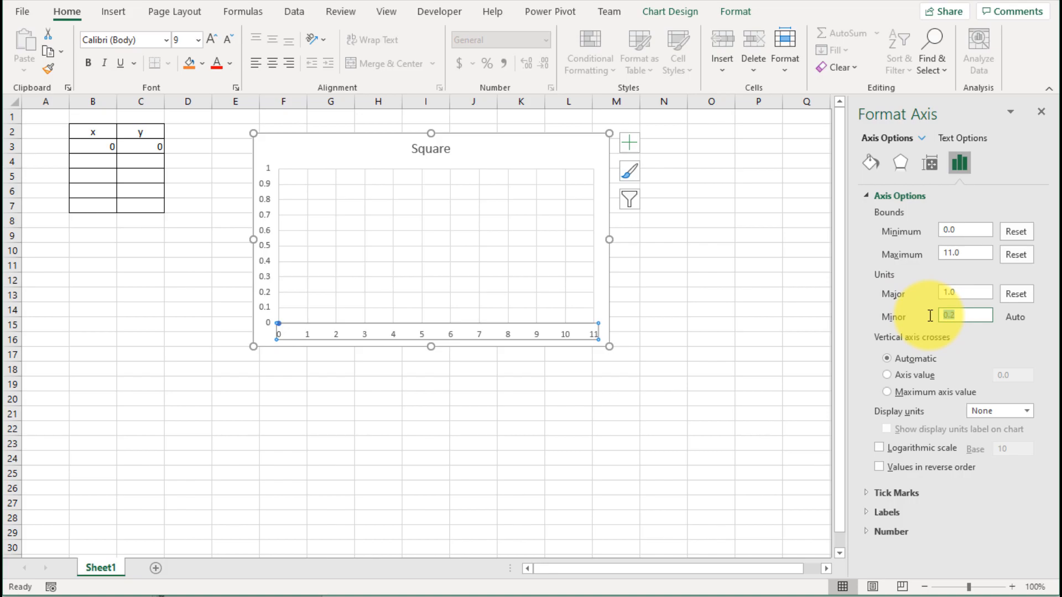
type(".5")
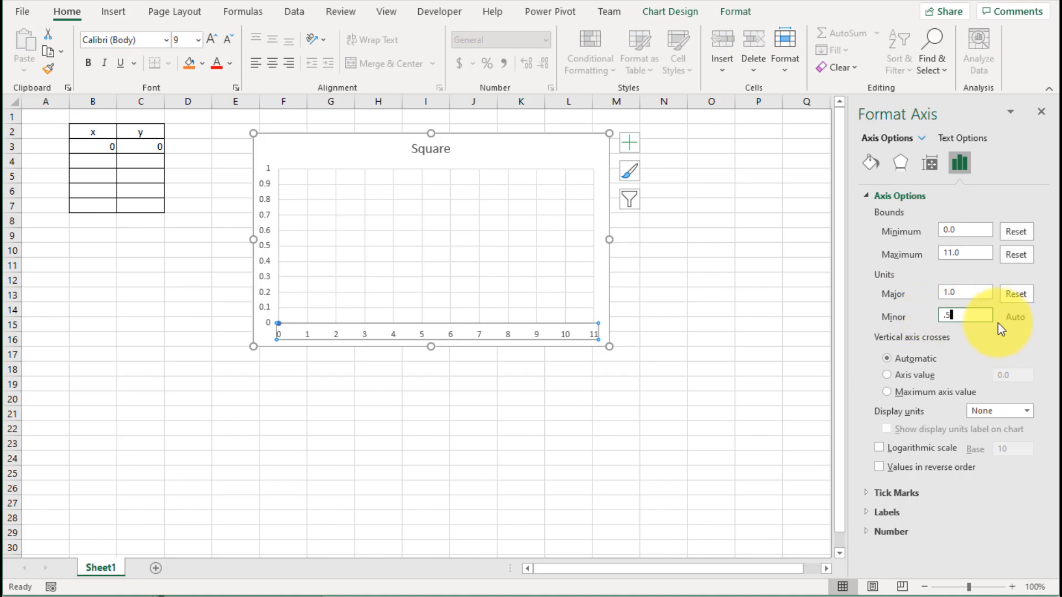
key("Return")
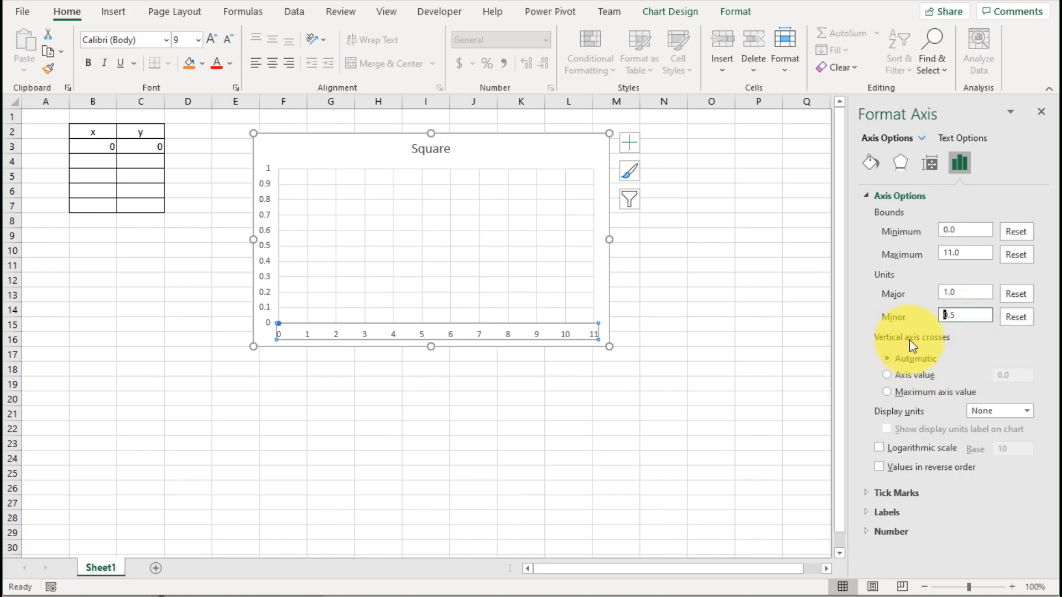
left_click(886, 375)
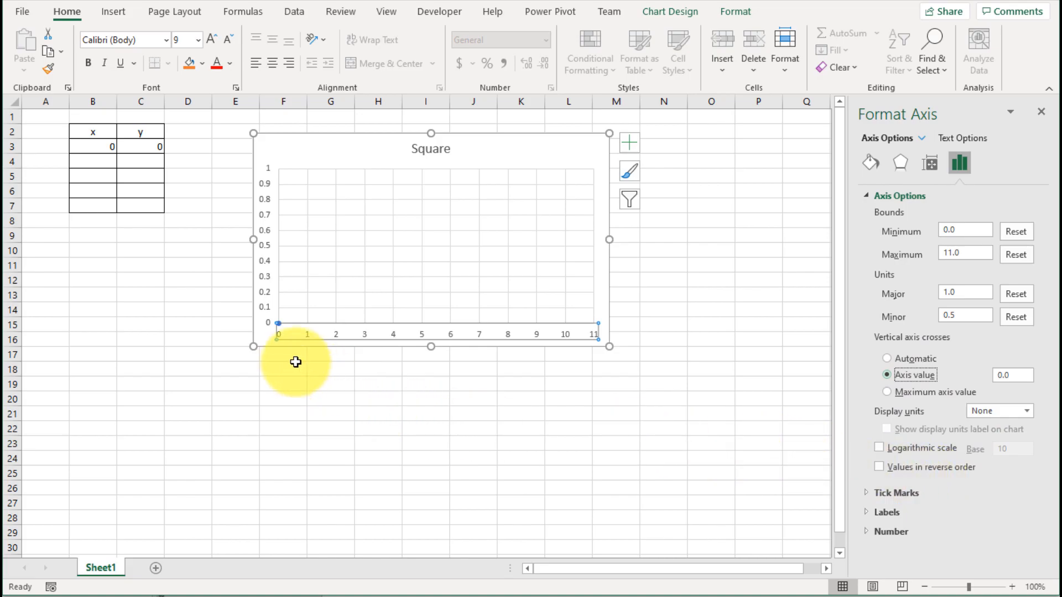
Step: Open the formatting of the chart's vertical axis and set its maximum bound to 10
left_click(264, 263)
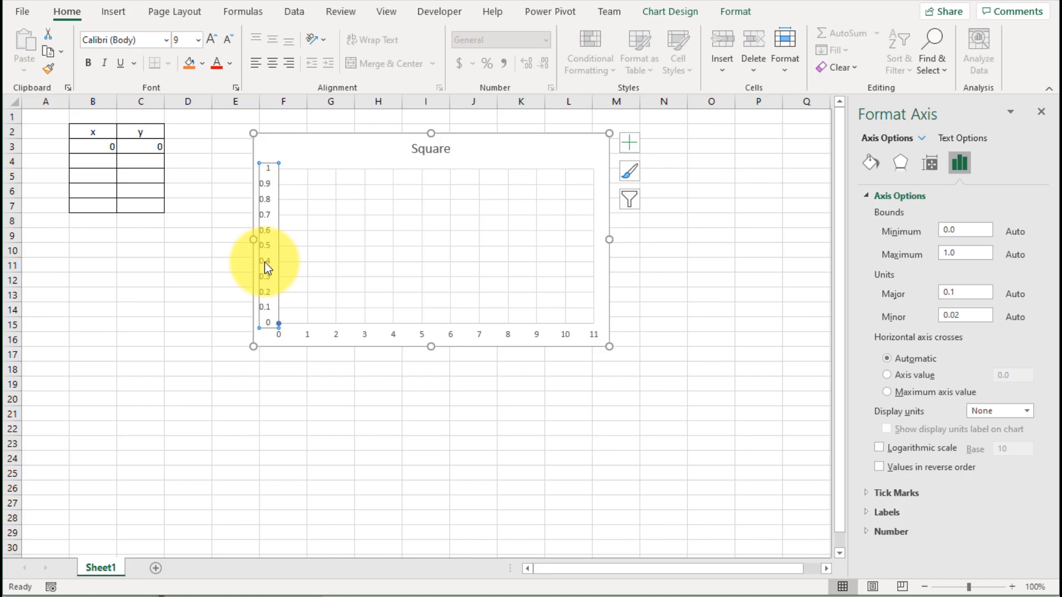
right_click(264, 261)
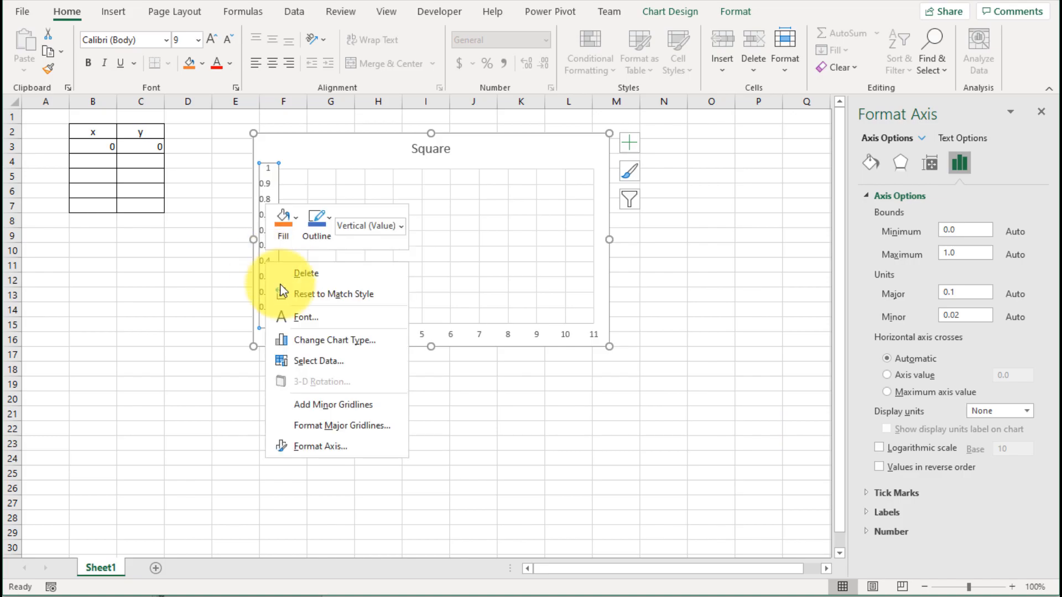
left_click(348, 445)
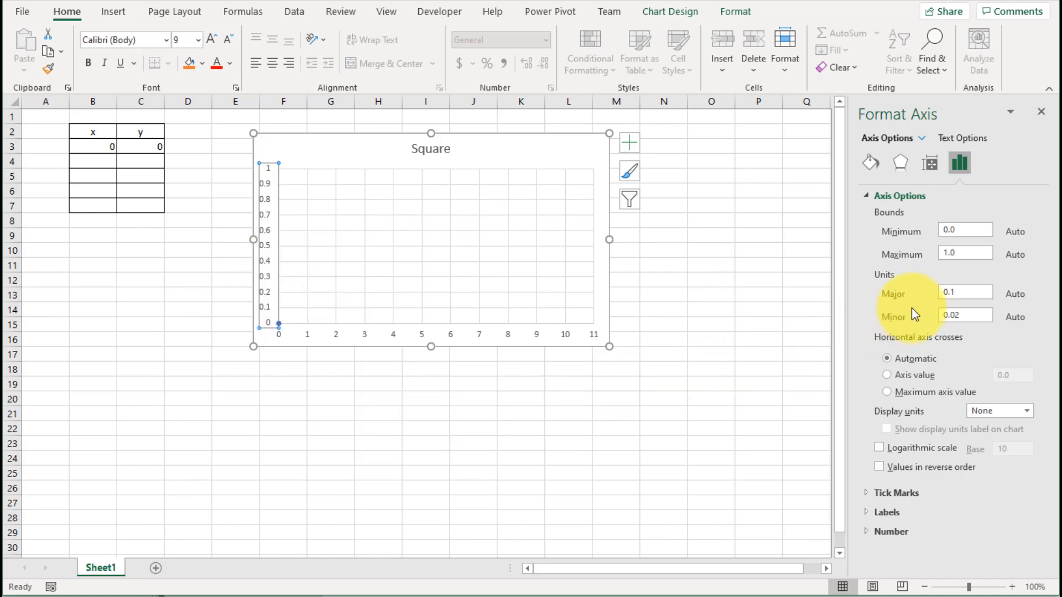
left_click(983, 227)
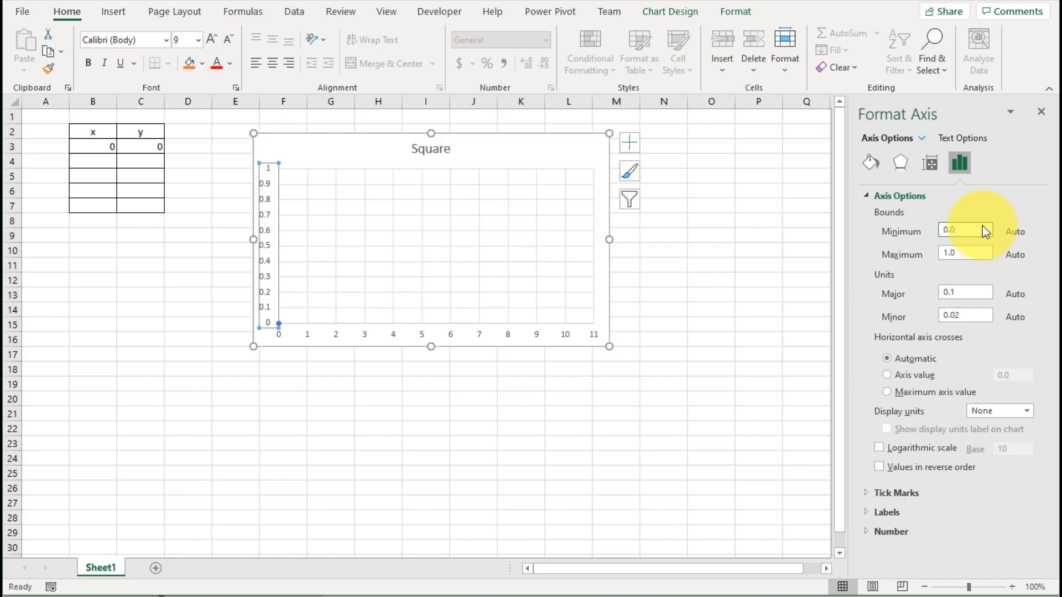
left_click(969, 252)
left_click_drag(950, 253, 920, 254)
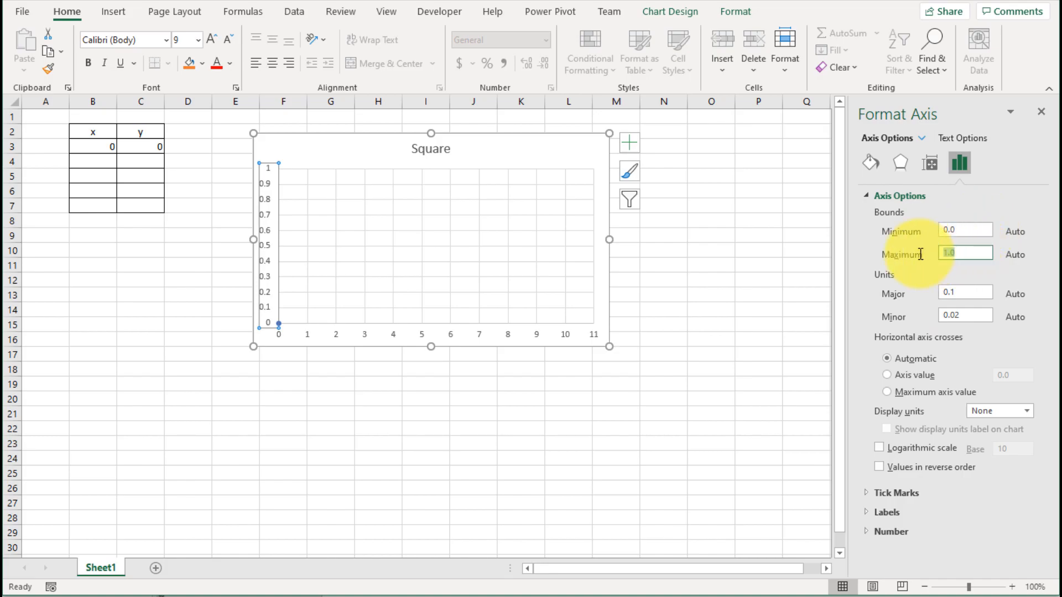
type("10")
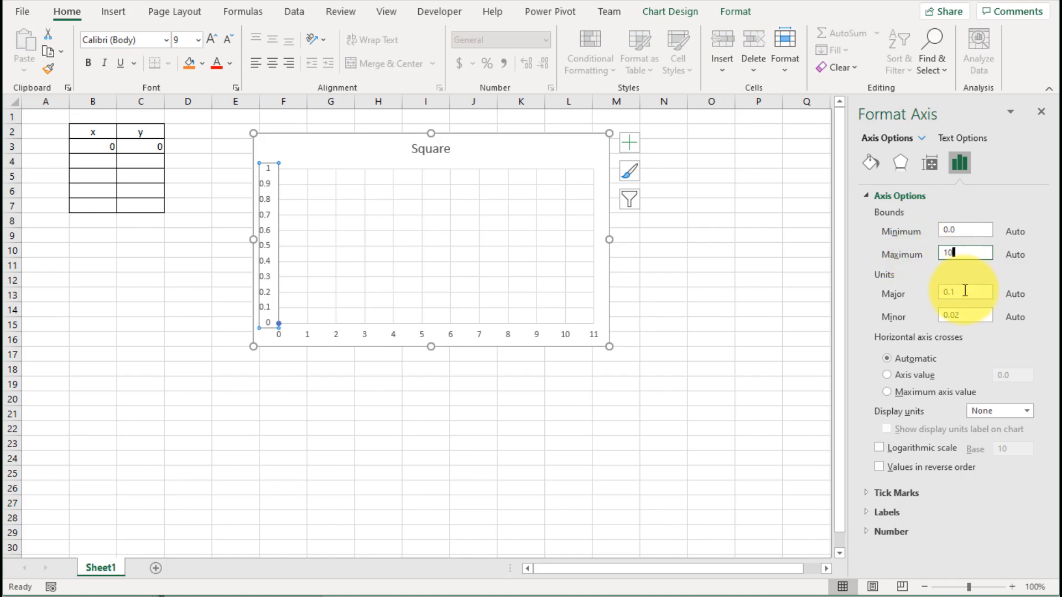
left_click(965, 291)
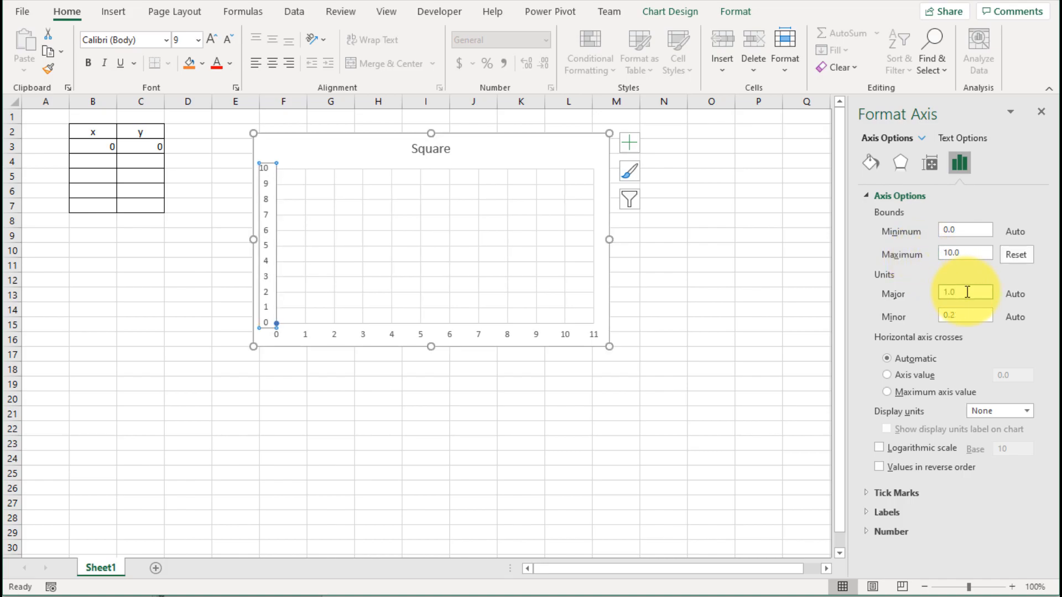
Step: Set the vertical axis' minor unit to 0.5 and have the horizontal axis cross at axis value 0.0
left_click_drag(963, 292, 930, 313)
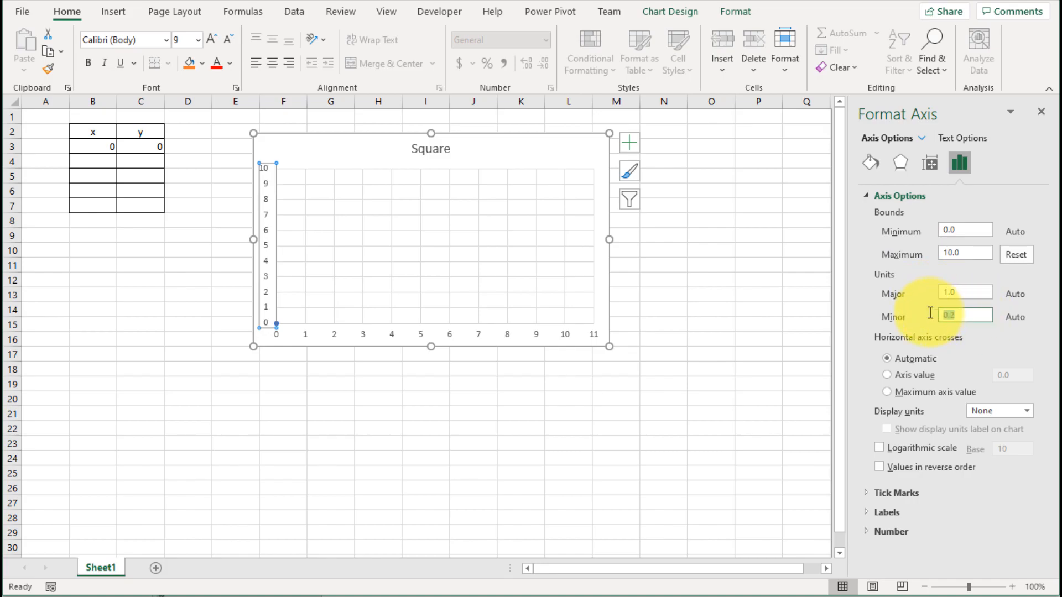
key("BackSpace")
left_click(920, 375)
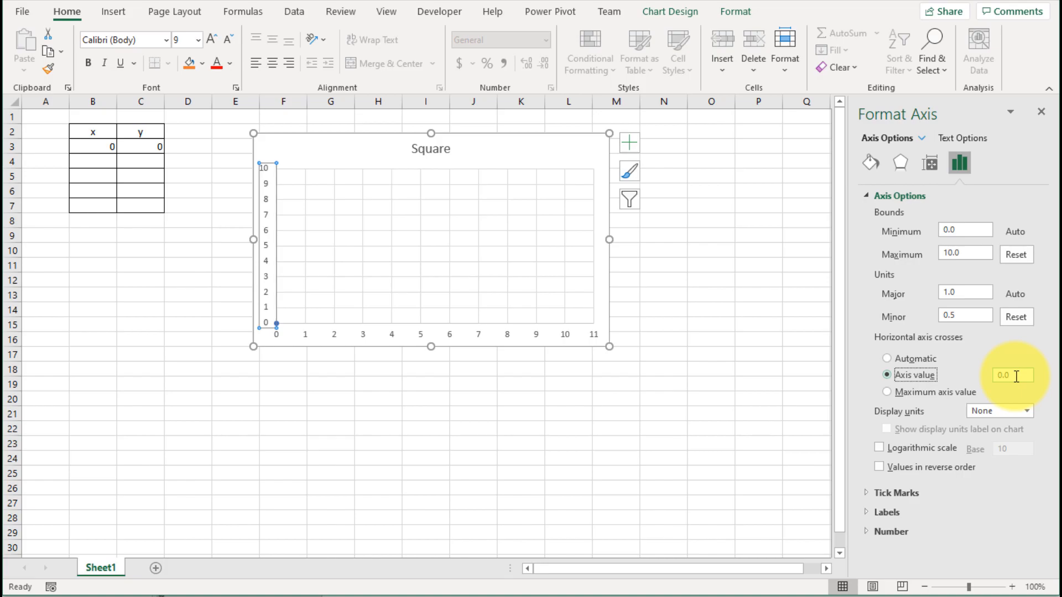
left_click(503, 397)
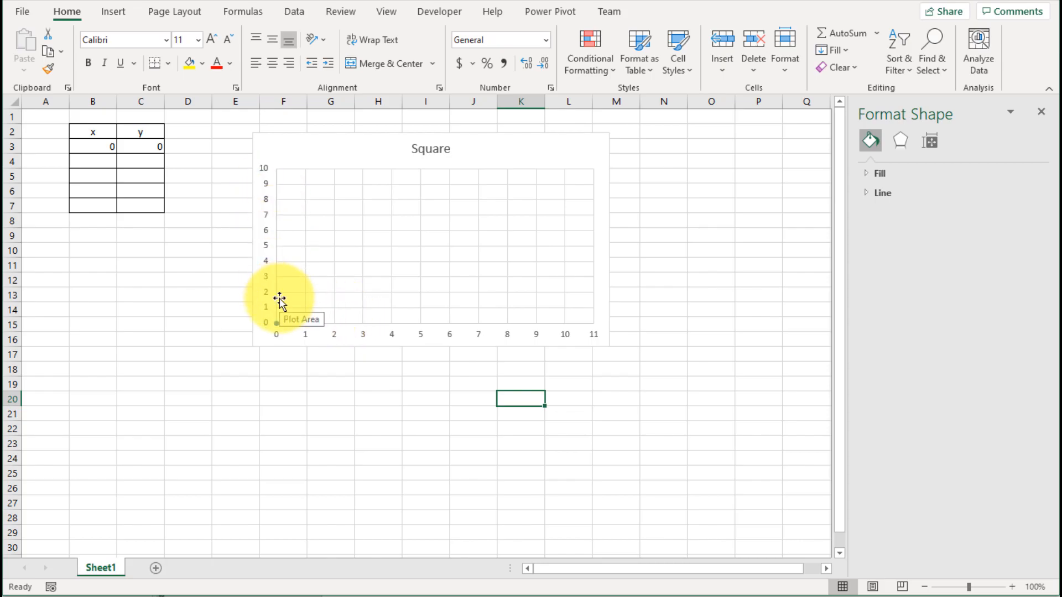
Step: Set the maximum bound of the chart's horizontal axis to 10
right_click(422, 332)
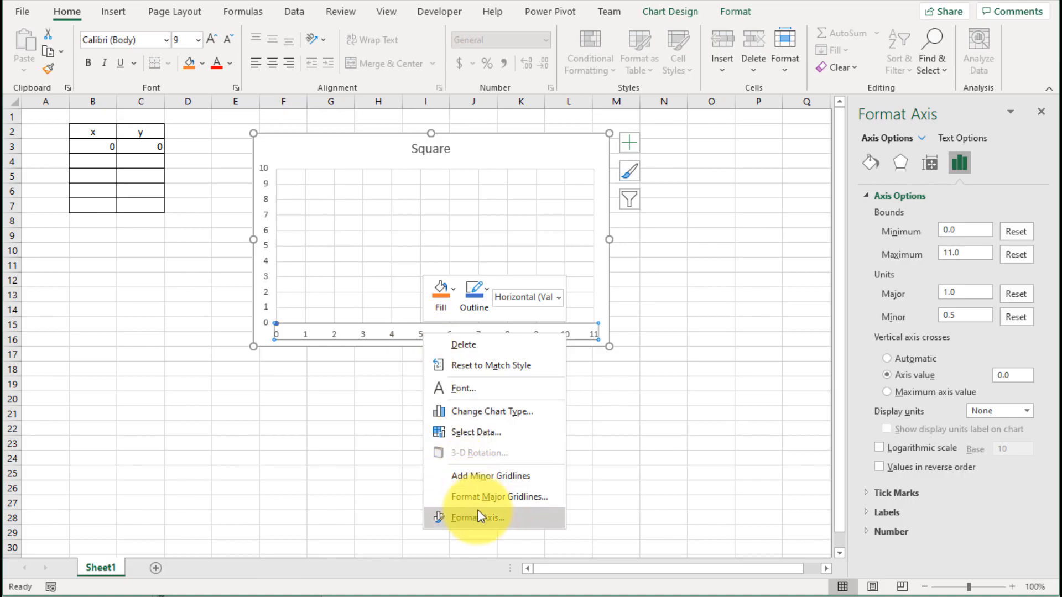
left_click(490, 517)
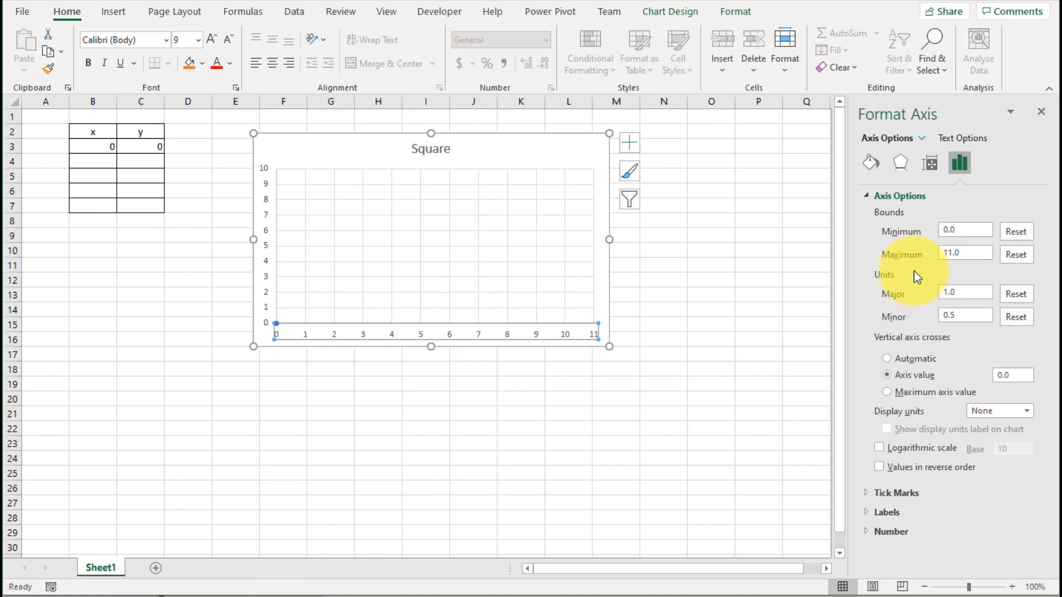
left_click_drag(979, 251, 935, 251)
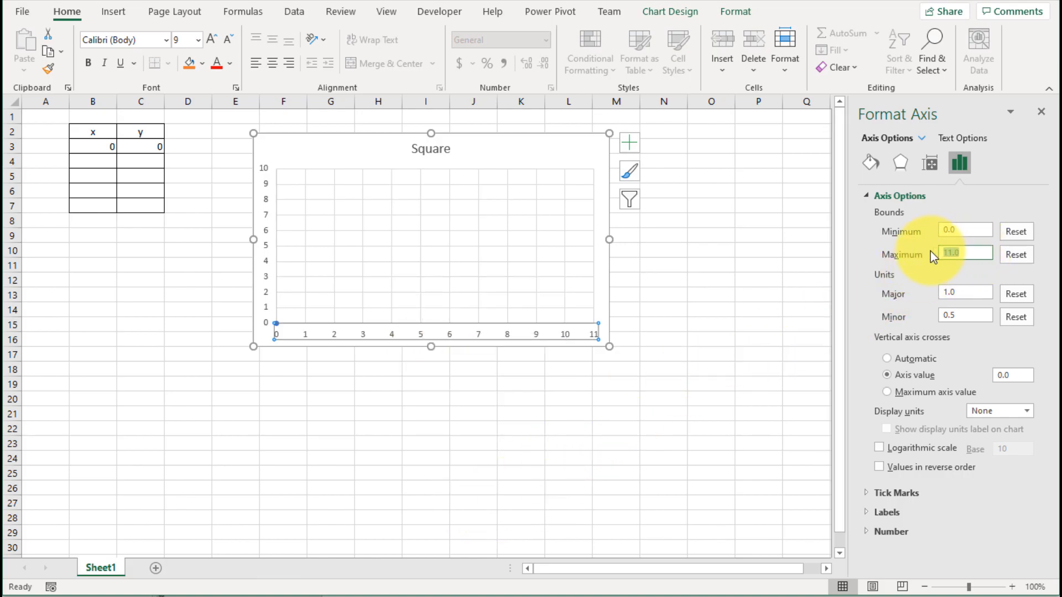
type("10")
key("Return")
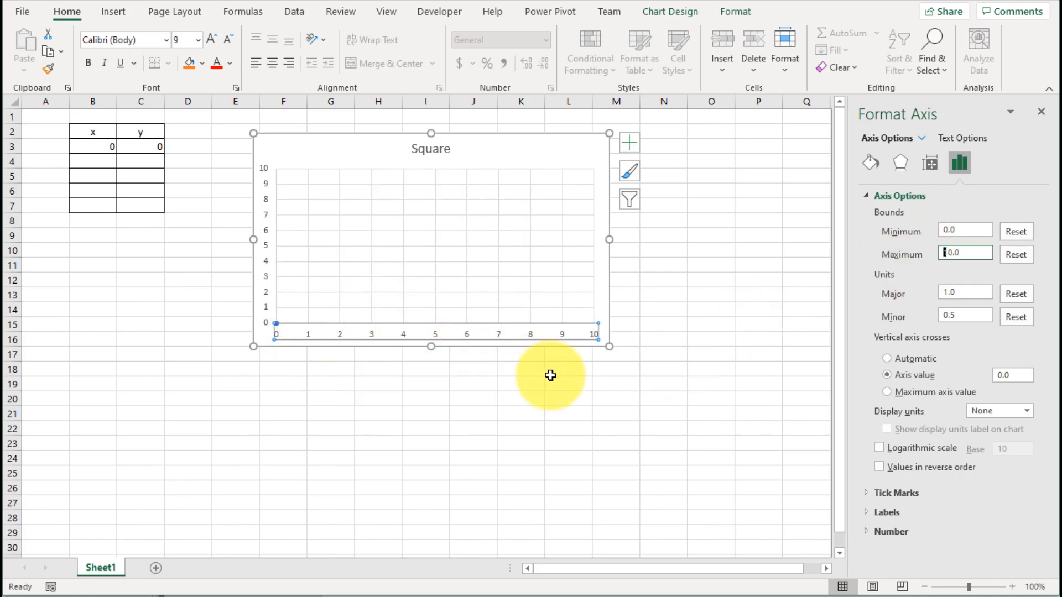
Step: Delete the chart's horizontal axis and undo the deletion
left_click(412, 383)
left_click(436, 336)
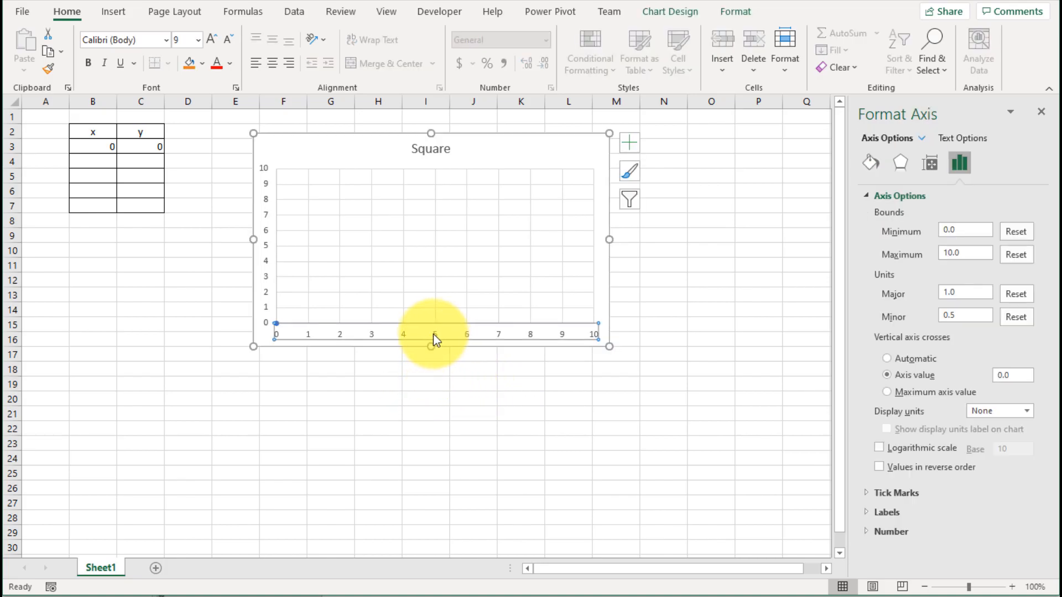
key("Delete")
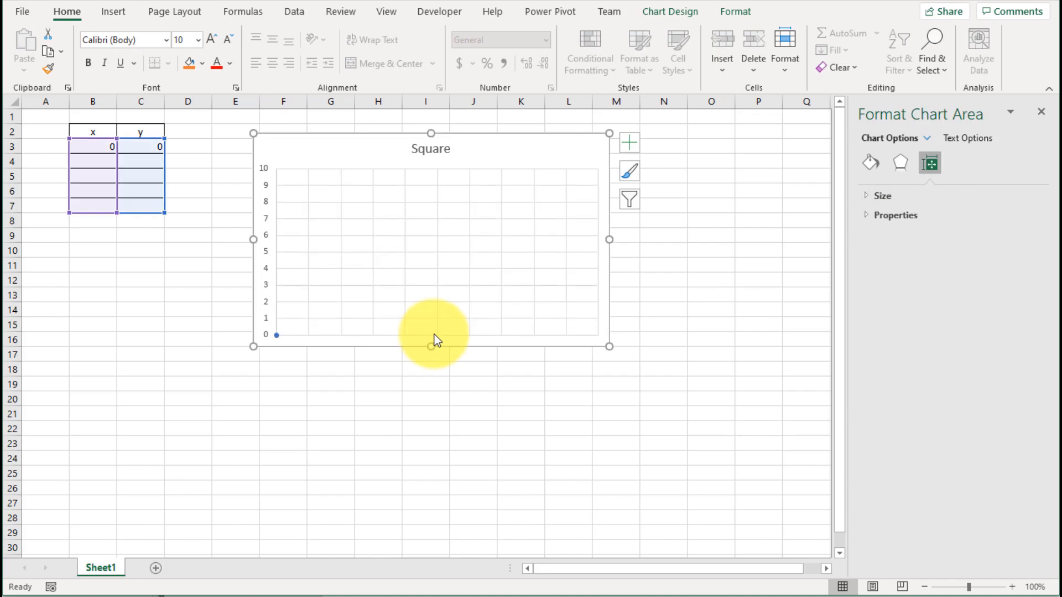
key("ctrl+z")
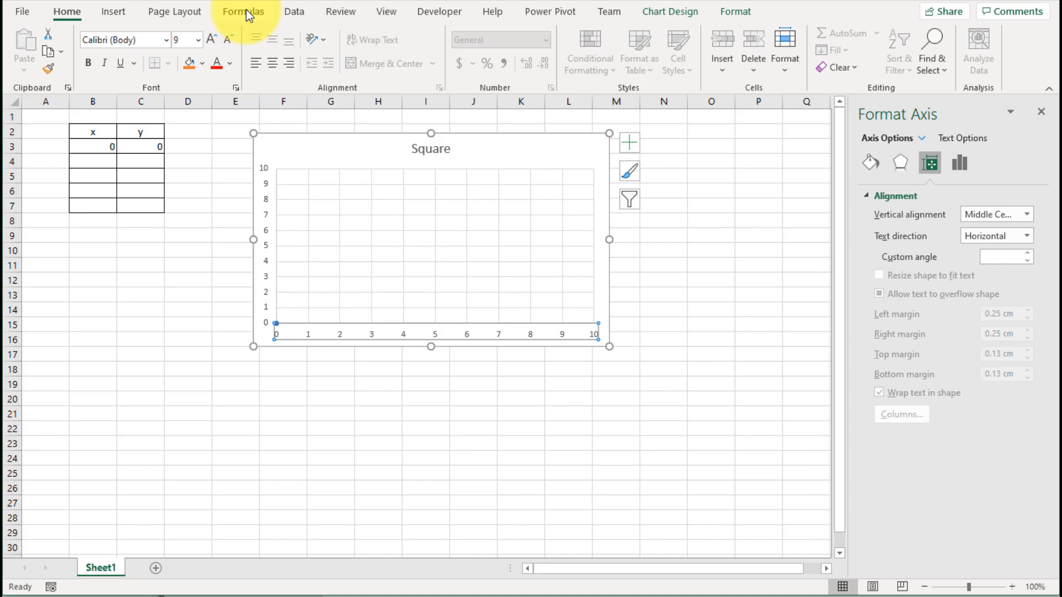
Step: Check the chart element options for the primary horizontal and primary vertical axes
left_click(685, 11)
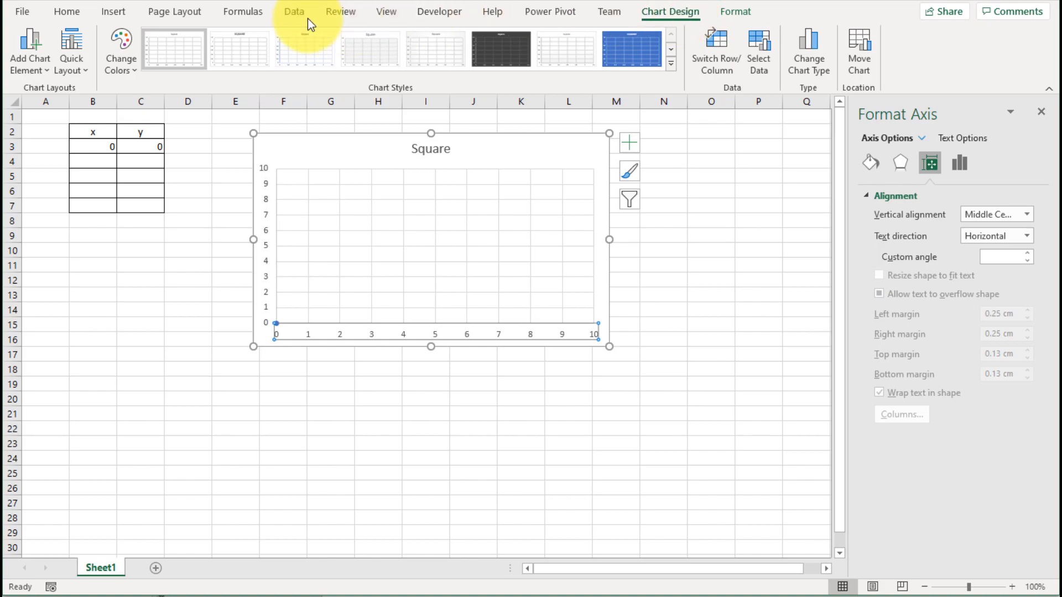
left_click(40, 71)
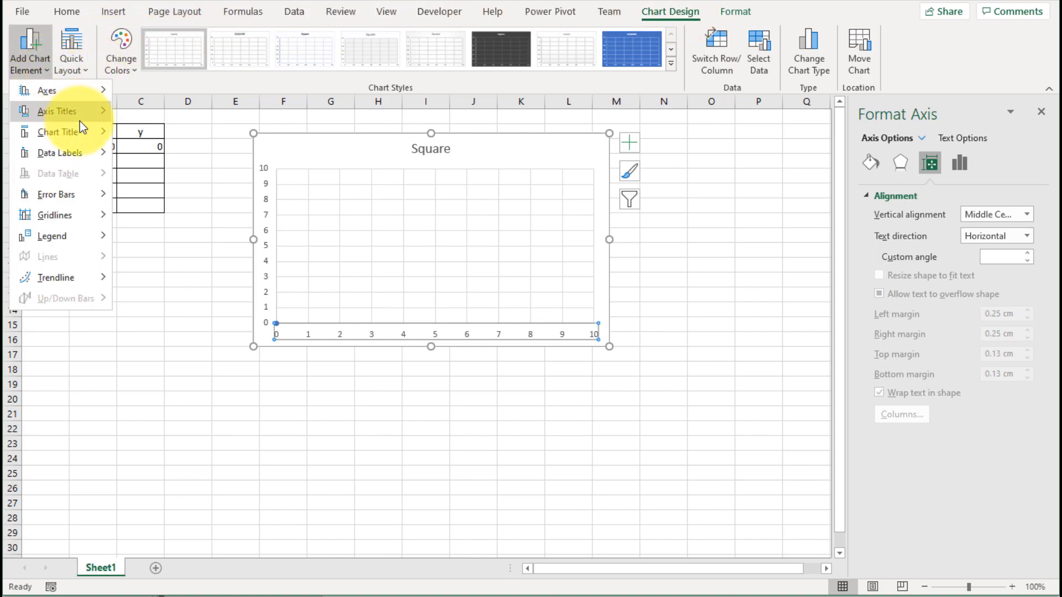
mouse_move(81, 112)
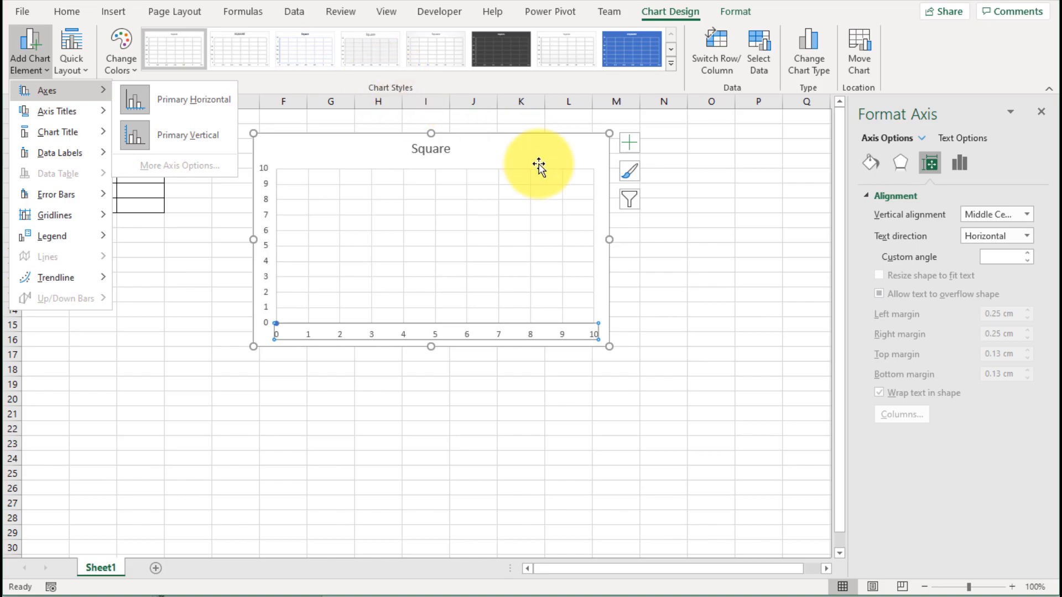
left_click(745, 299)
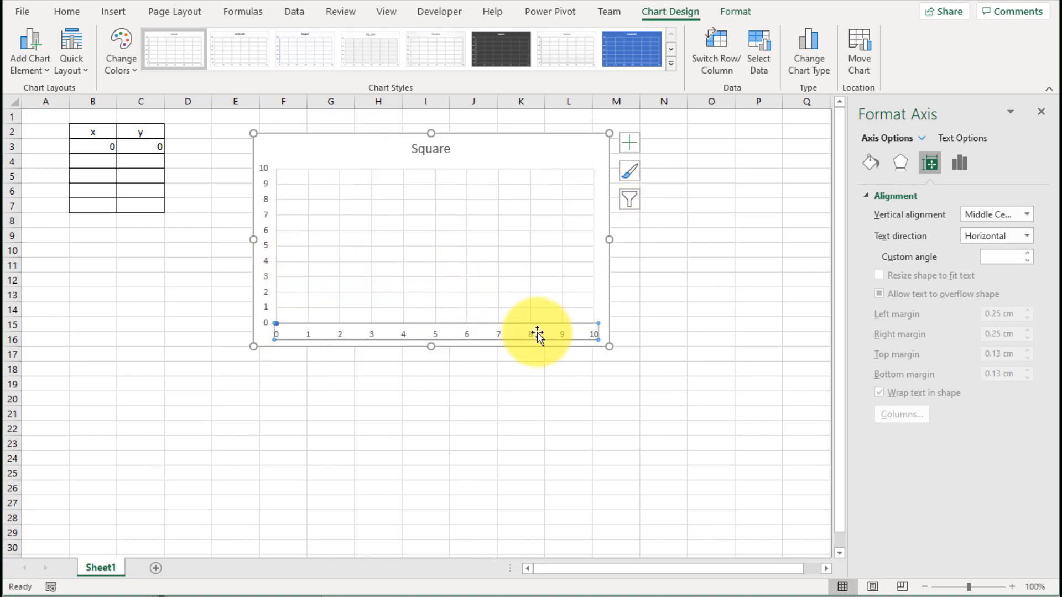
left_click(530, 150)
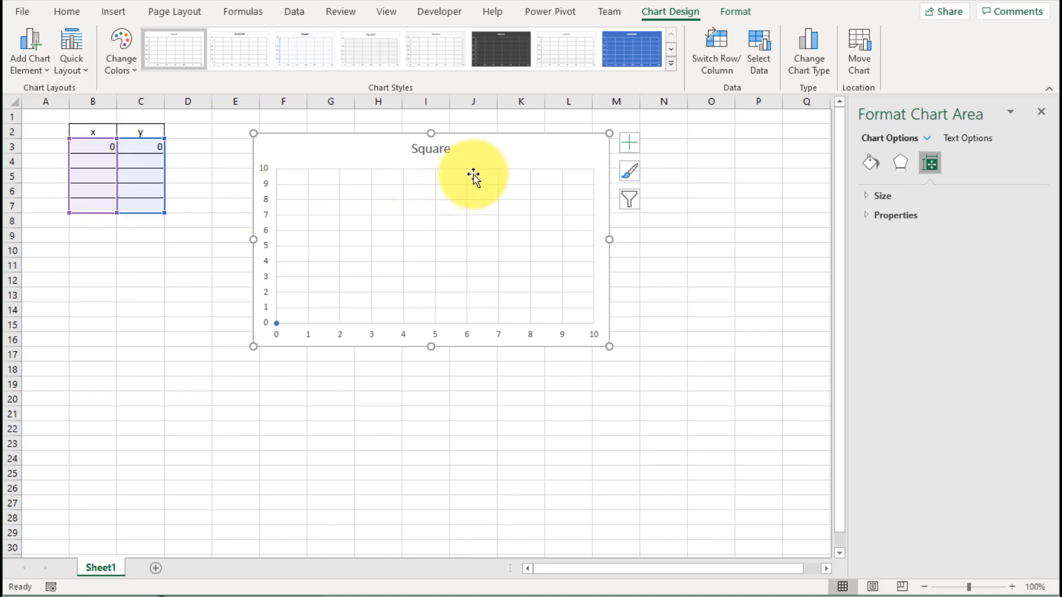
Step: Enter the second coordinate point in row 4 of the table, with x 0 and y 6
left_click(95, 163)
mouse_move(277, 326)
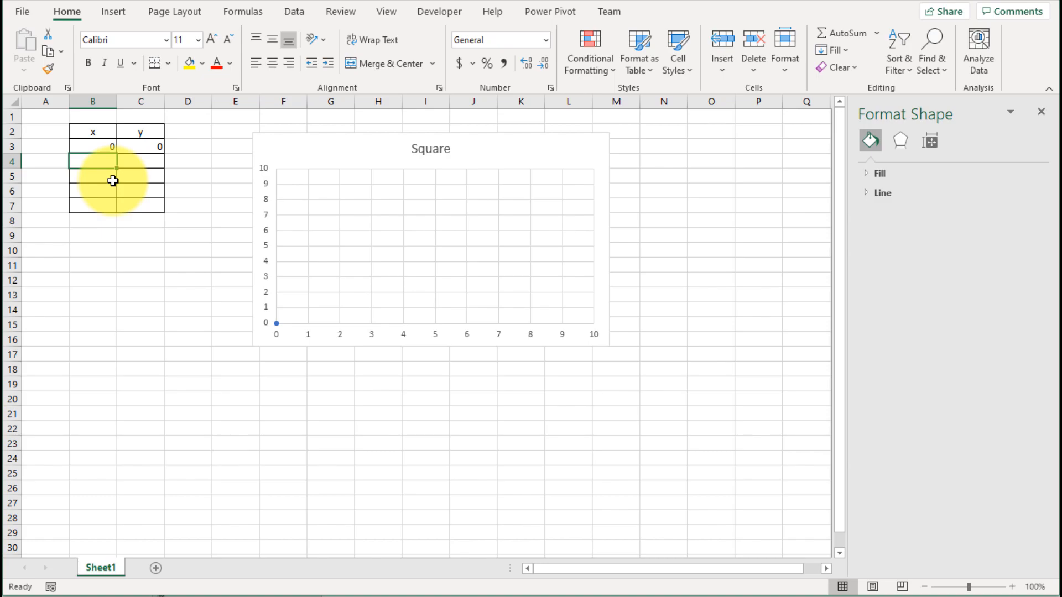
type("0")
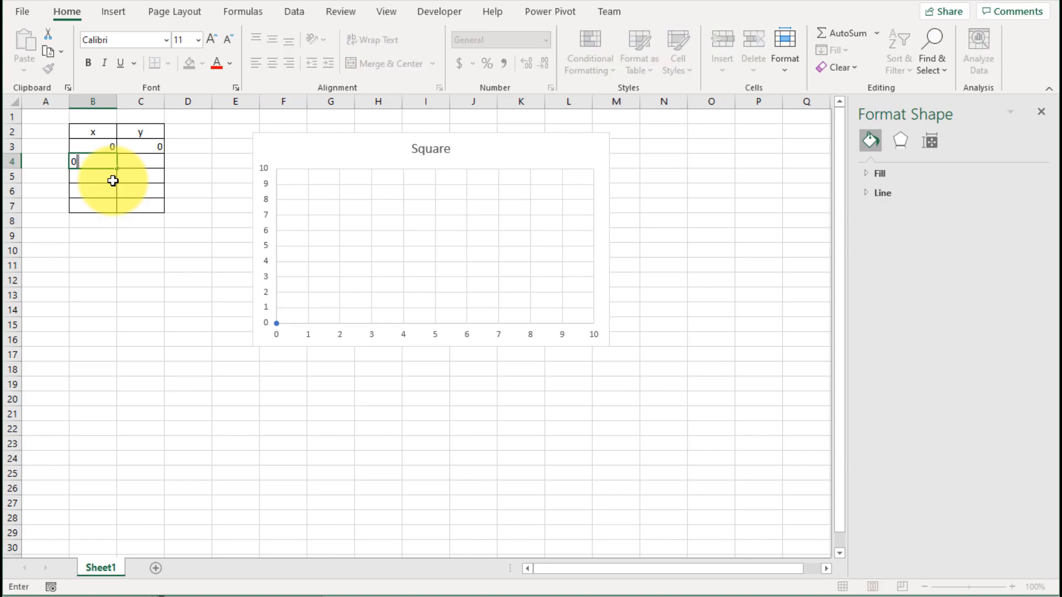
key("Right")
type("6")
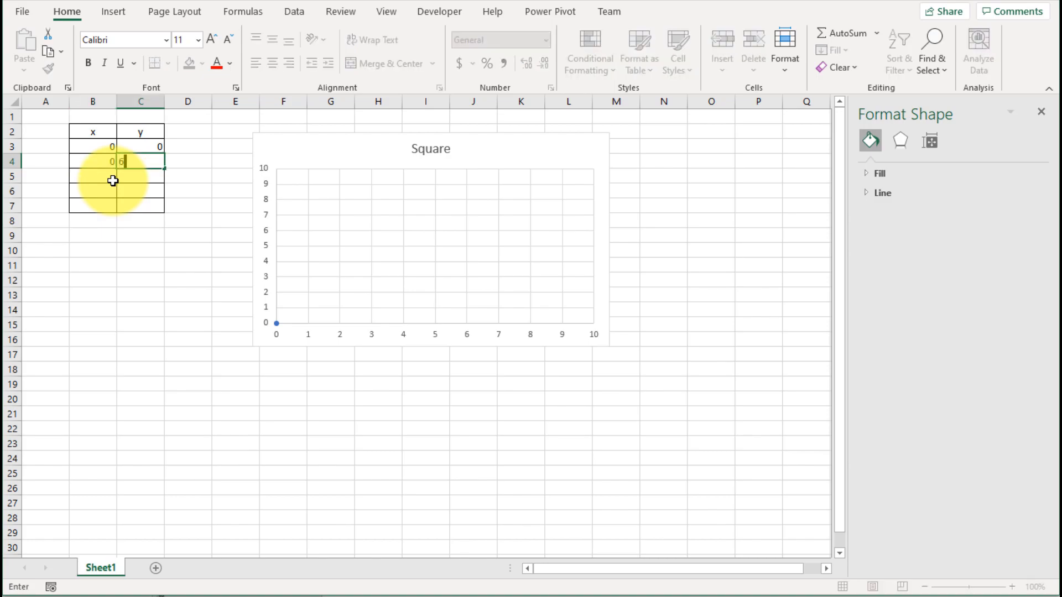
key("Return")
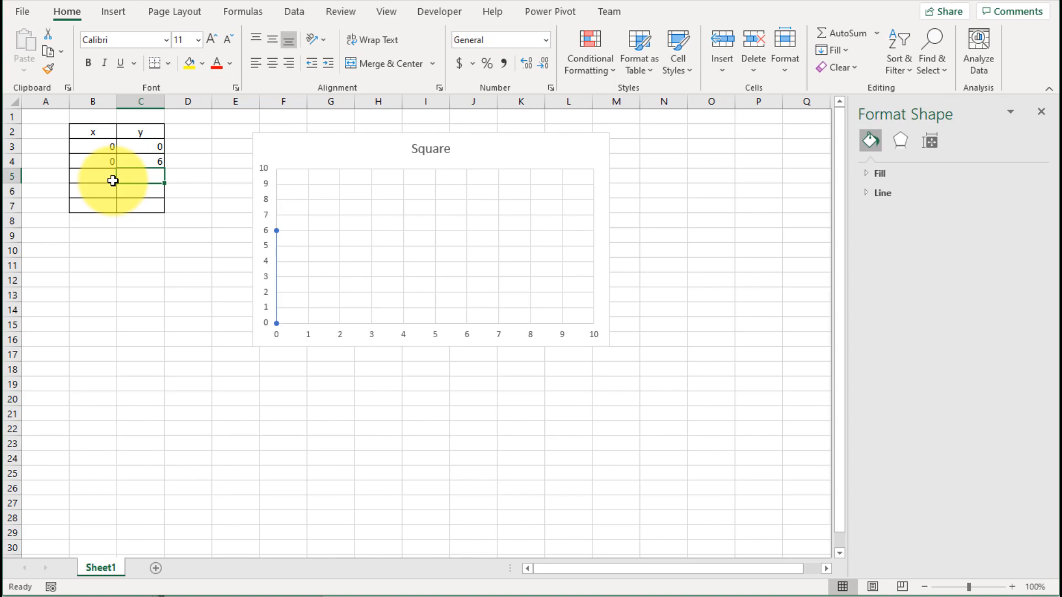
Step: Enter the third coordinate point in row 5 of the table, with x 5 and y 6
left_click(96, 179)
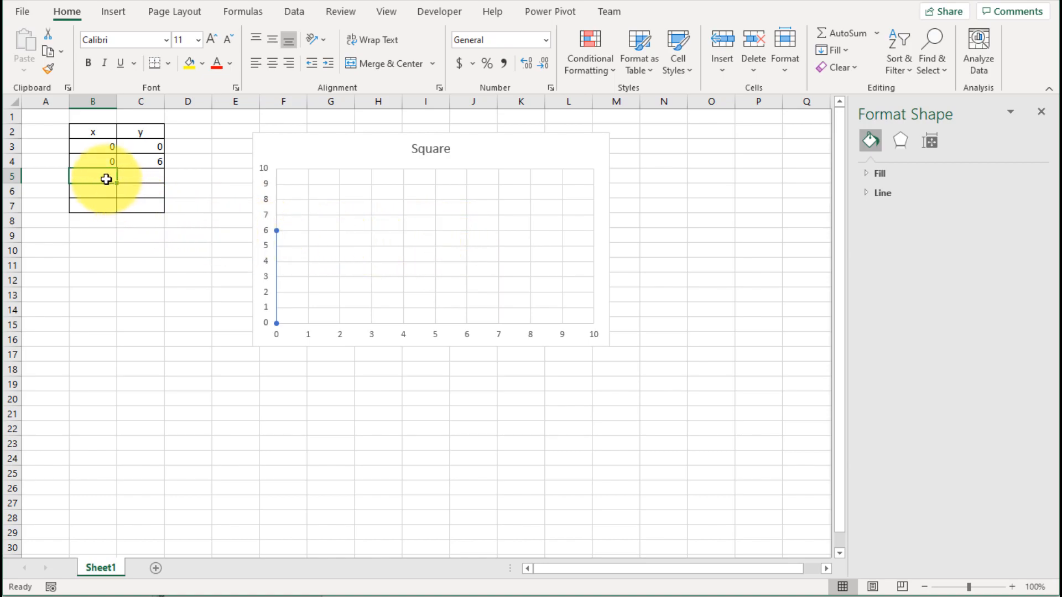
type("5")
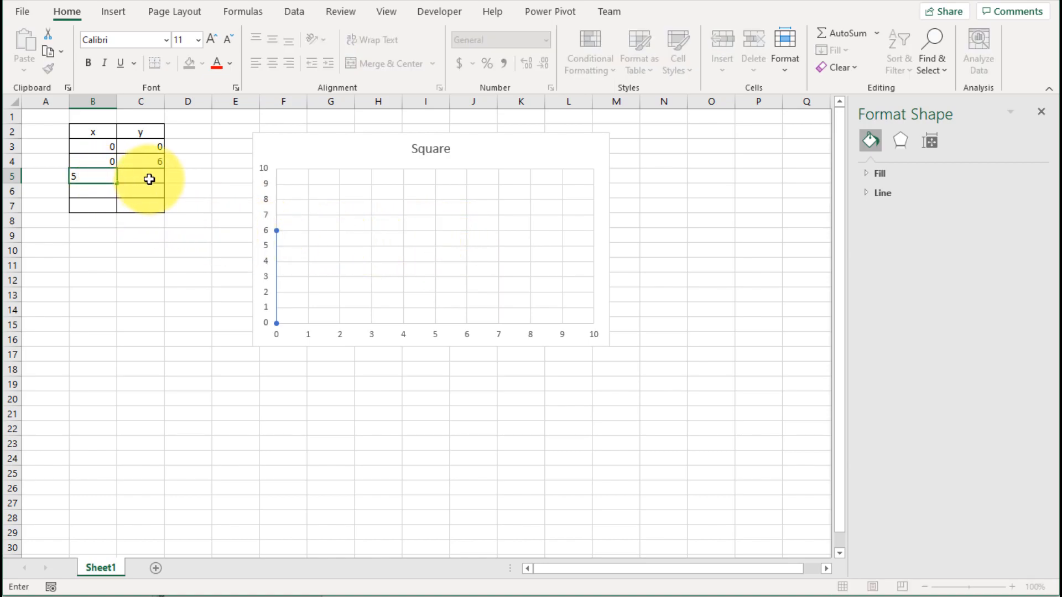
left_click(148, 179)
type("6")
key("Return")
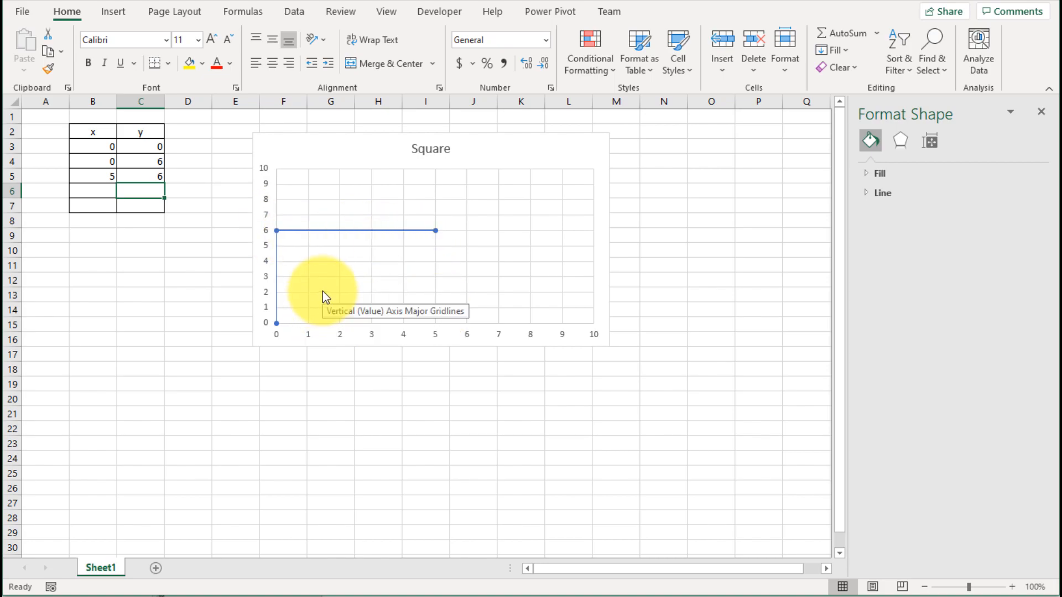
Step: Merge cells B1:C1 above the coordinate table and enter the title House in them
left_click(148, 279)
left_click_drag(108, 248, 145, 314)
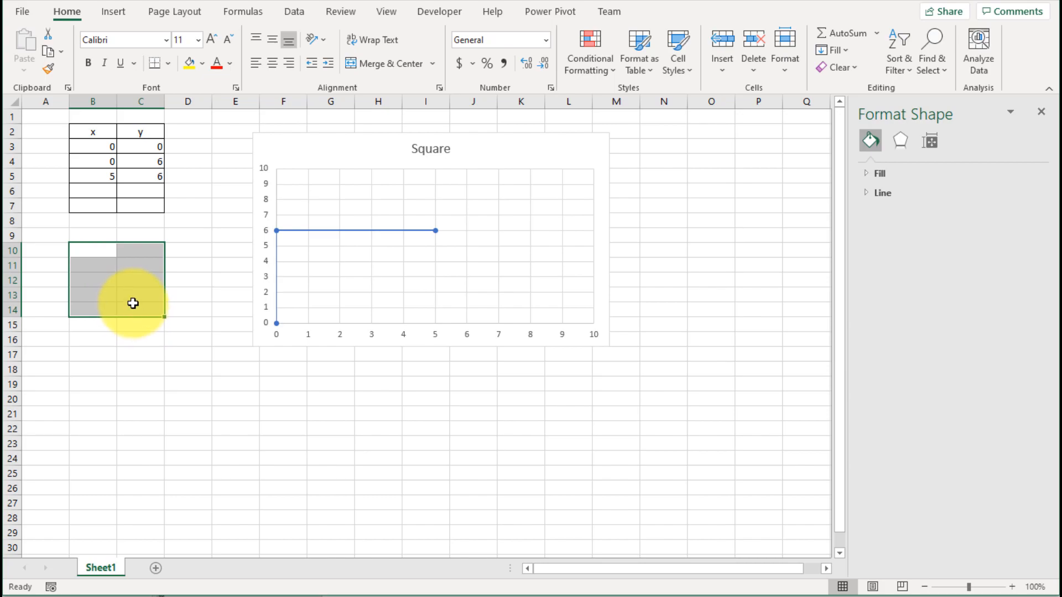
left_click_drag(113, 132, 131, 118)
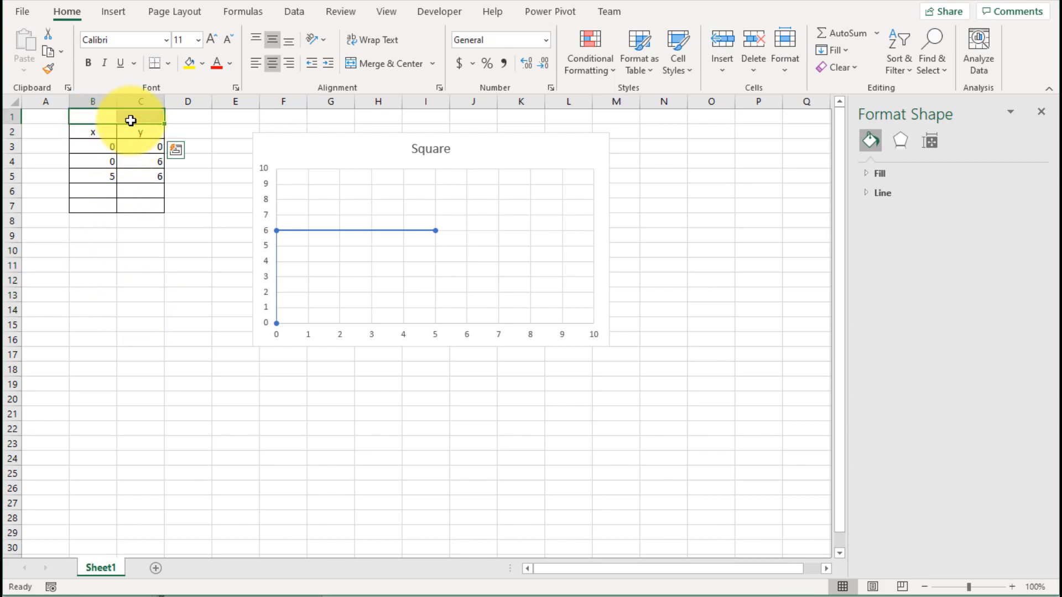
right_click(133, 126)
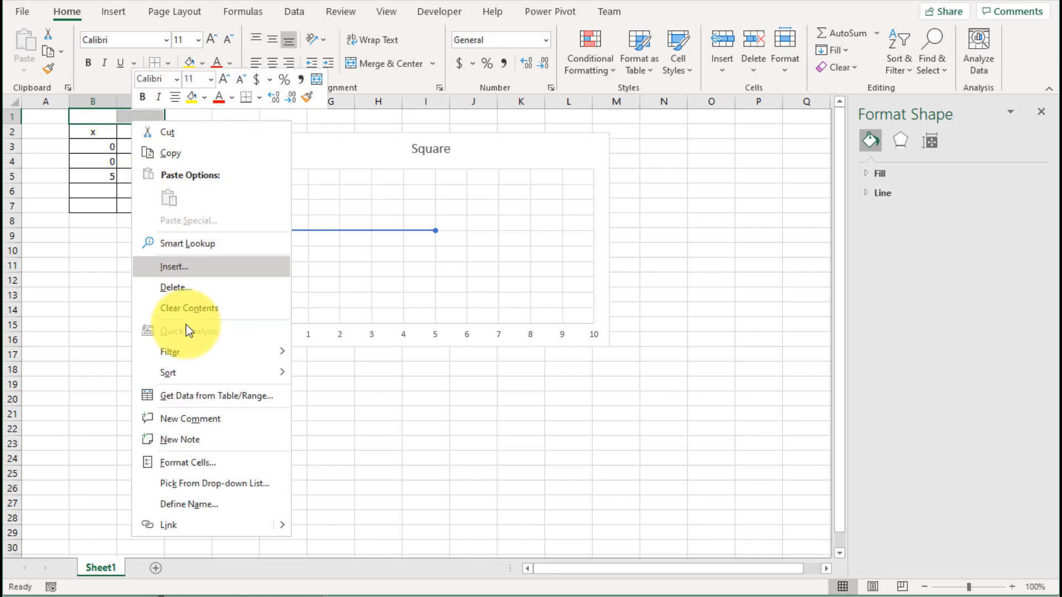
left_click(218, 458)
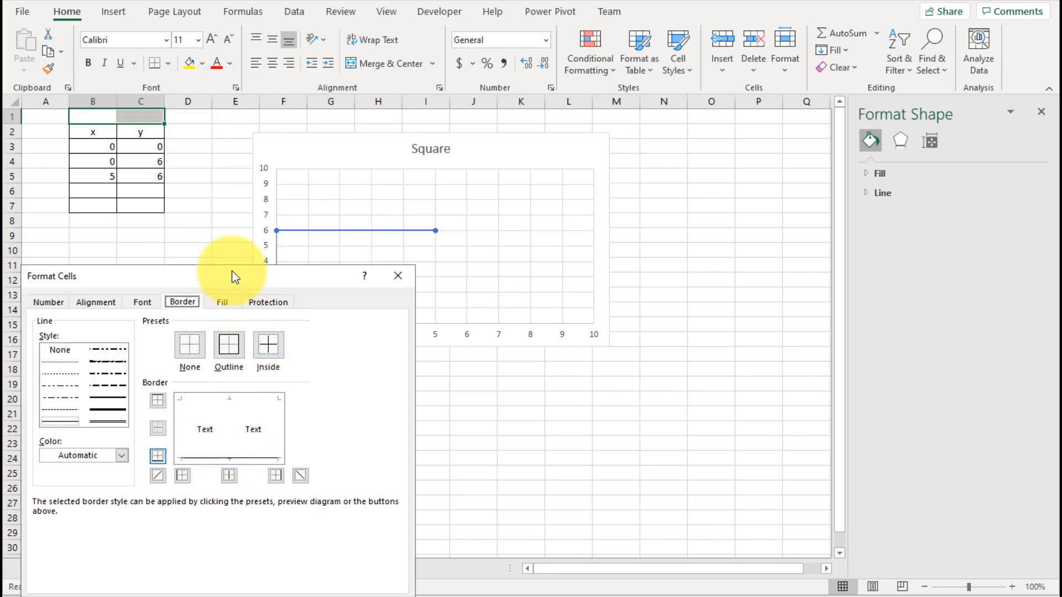
left_click_drag(231, 271, 434, 64)
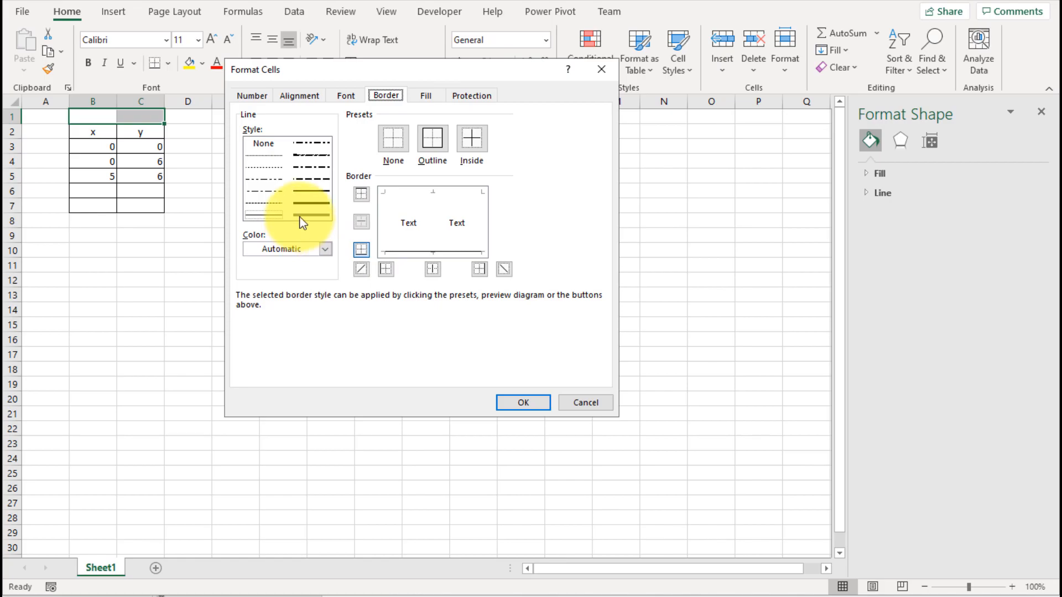
left_click(299, 95)
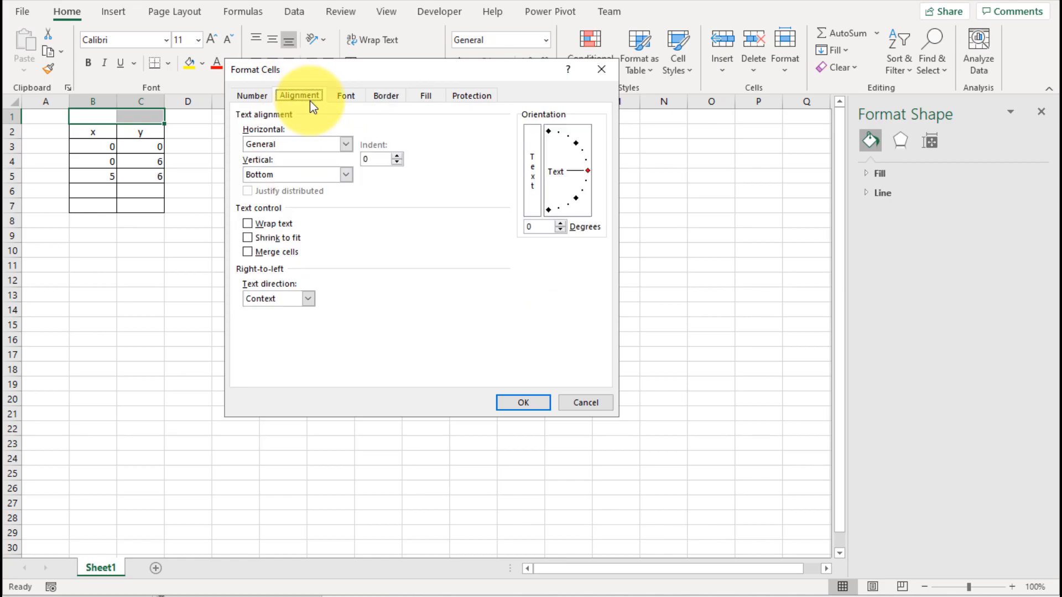
left_click(286, 253)
key("Return")
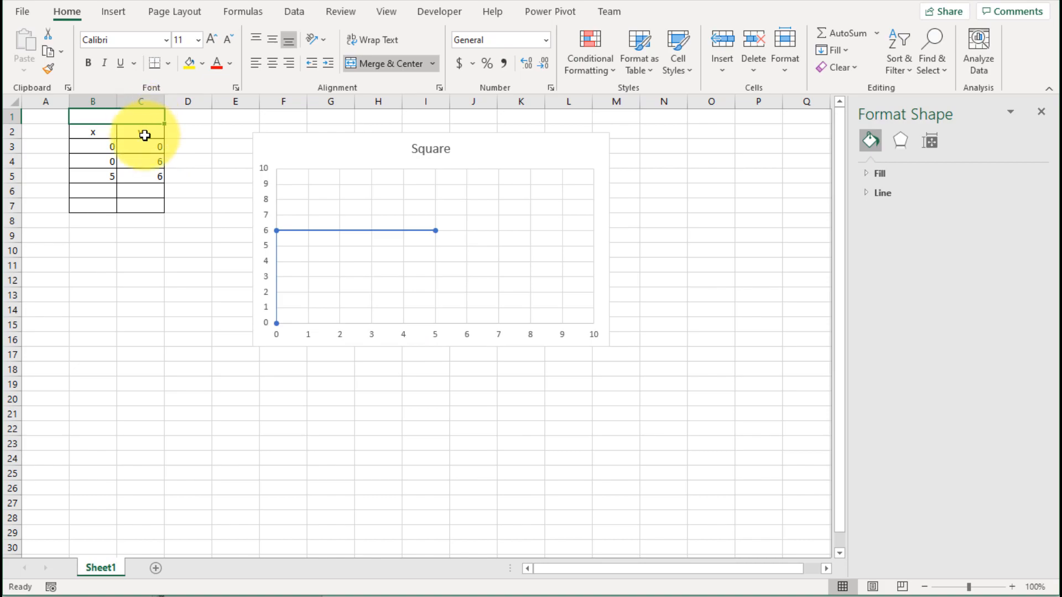
type("House")
key("Return")
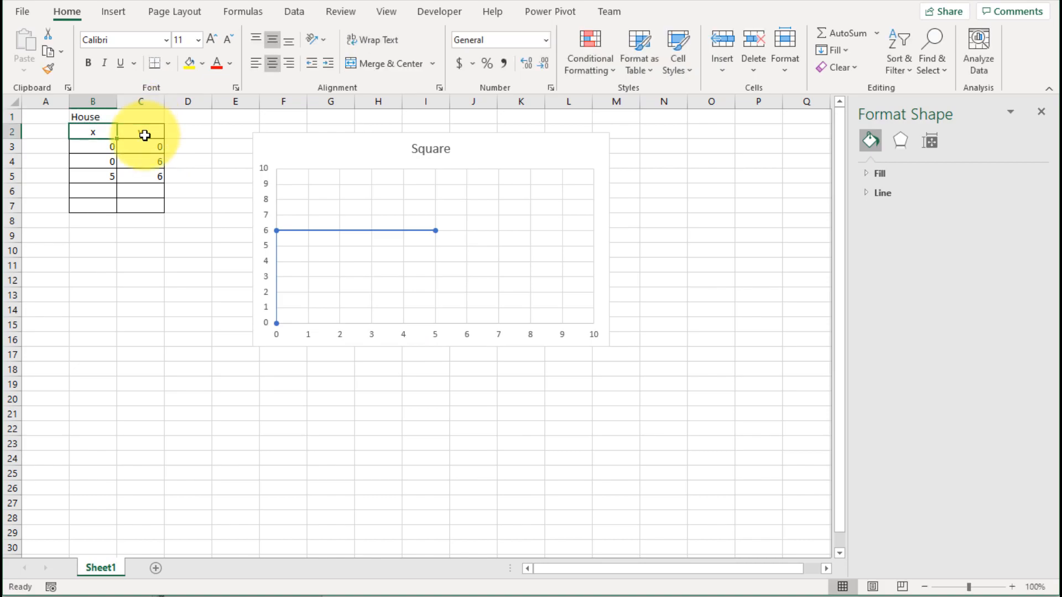
Step: Apply outline and inside borders to cells B10:C16 for a second coordinate table
left_click_drag(100, 248, 133, 334)
right_click(133, 335)
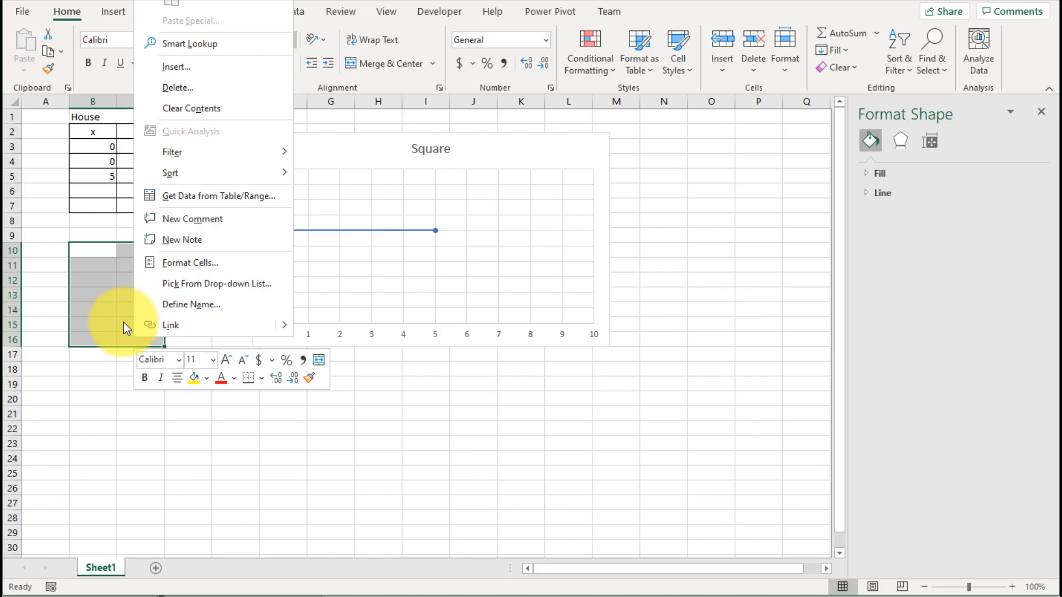
left_click(170, 265)
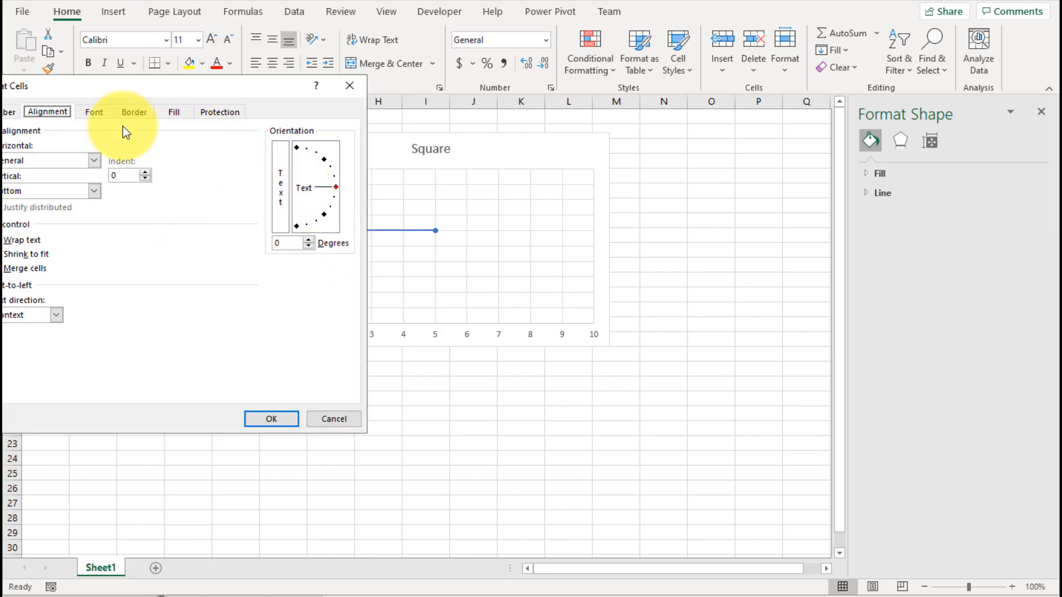
left_click(134, 112)
left_click(181, 154)
left_click(220, 155)
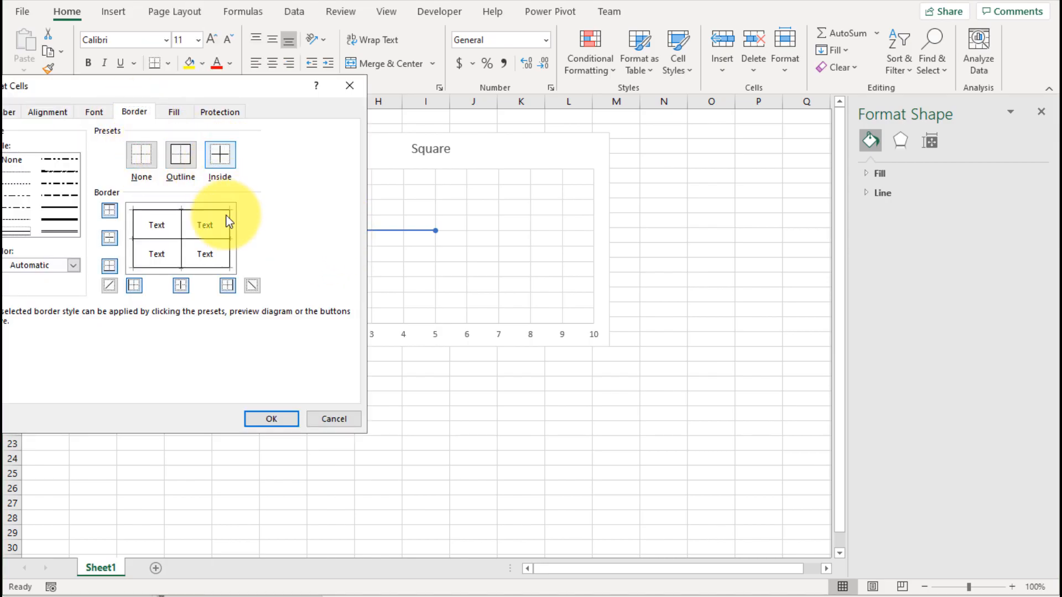
left_click(271, 419)
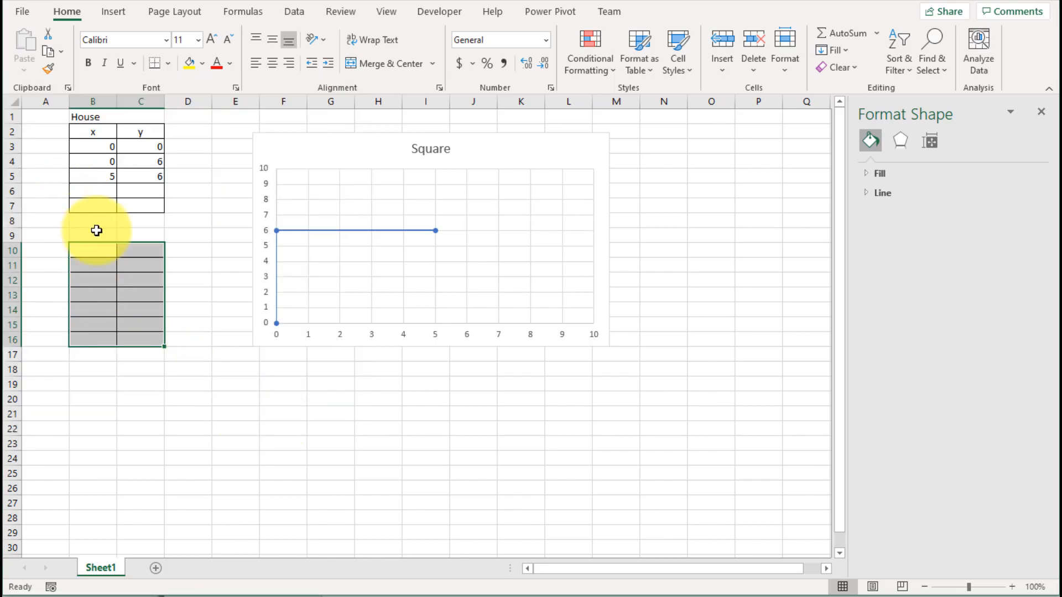
Step: Merge cells B9:C9 above the second coordinate table and enter the title Roof in them
left_click_drag(95, 232, 154, 234)
right_click(154, 237)
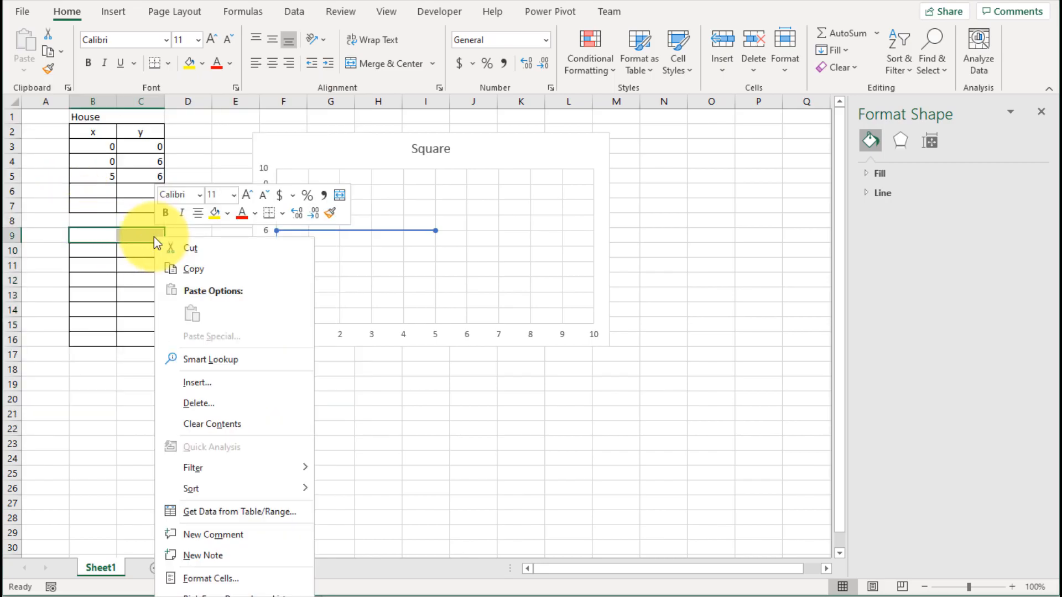
left_click(238, 578)
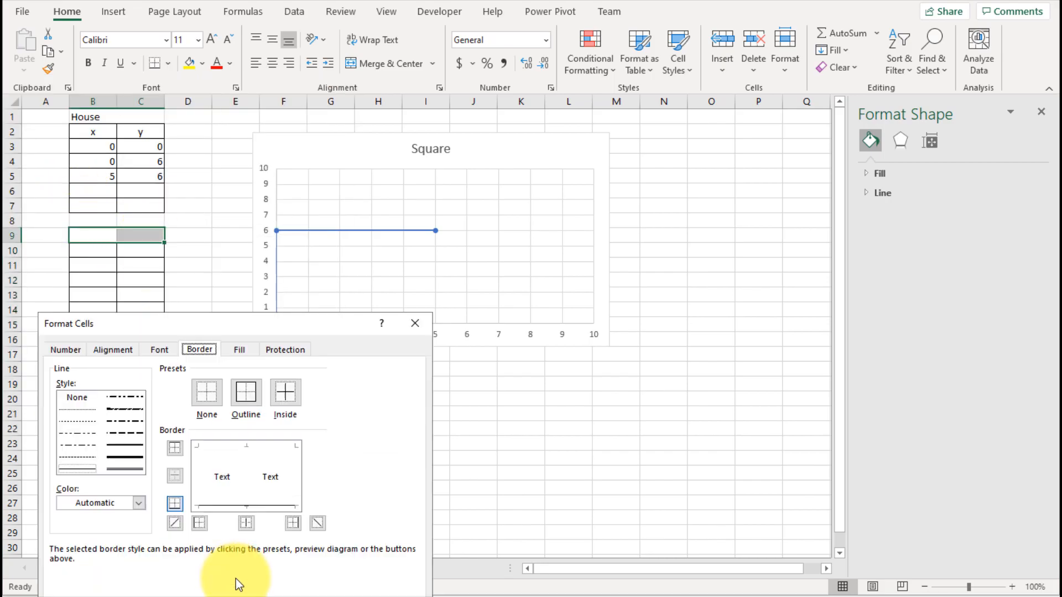
left_click(127, 351)
left_click(111, 507)
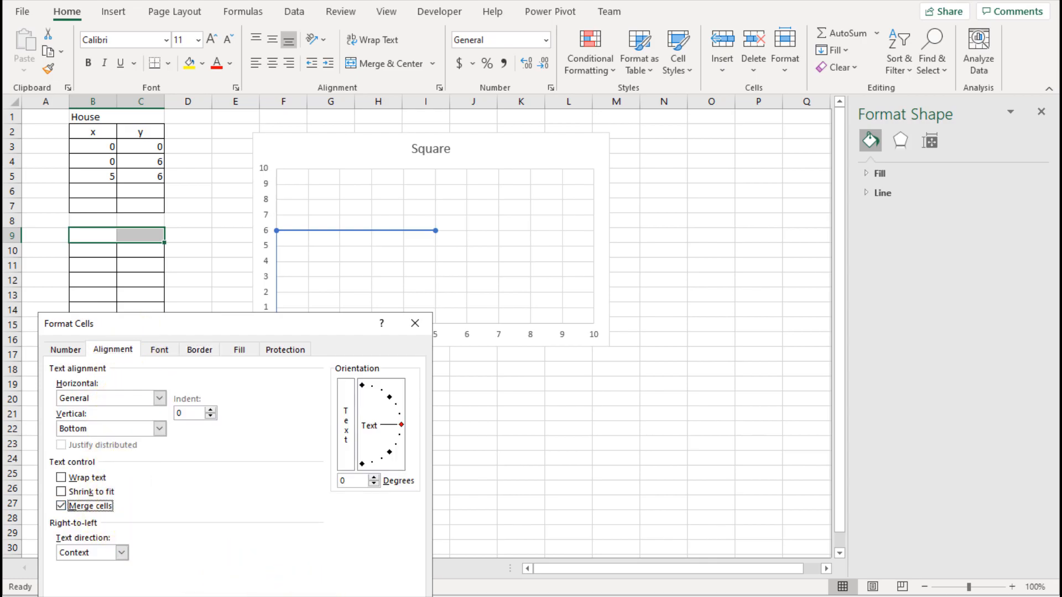
left_click_drag(327, 328, 516, 147)
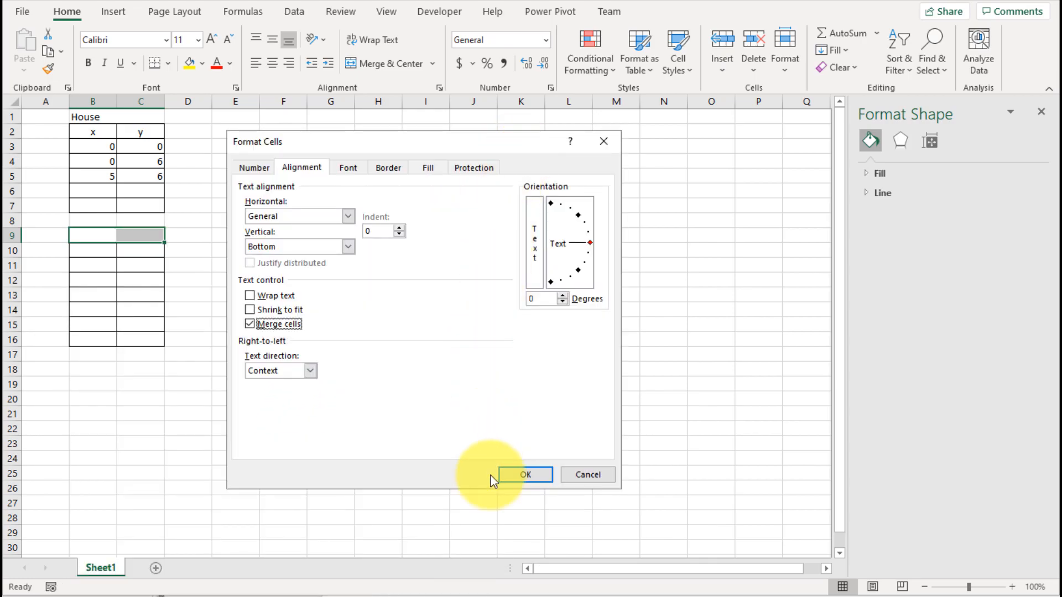
left_click(524, 474)
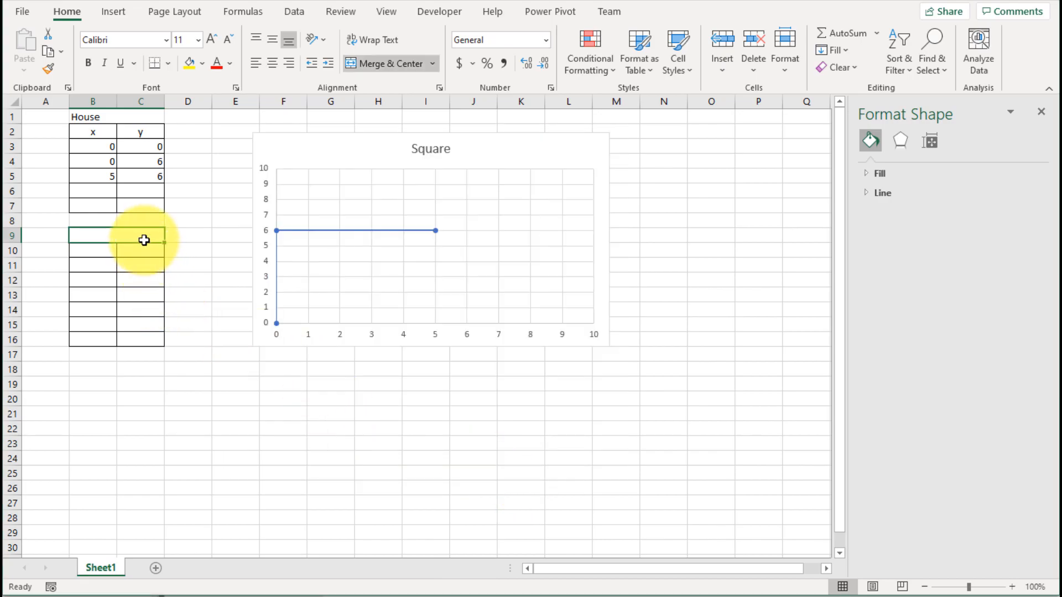
type("Roof")
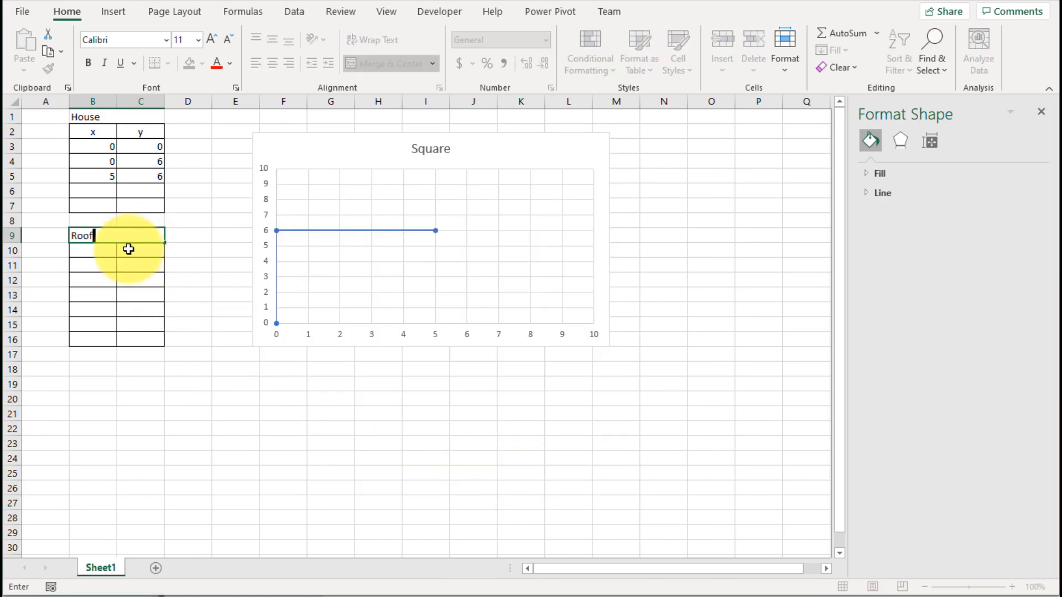
key("Return")
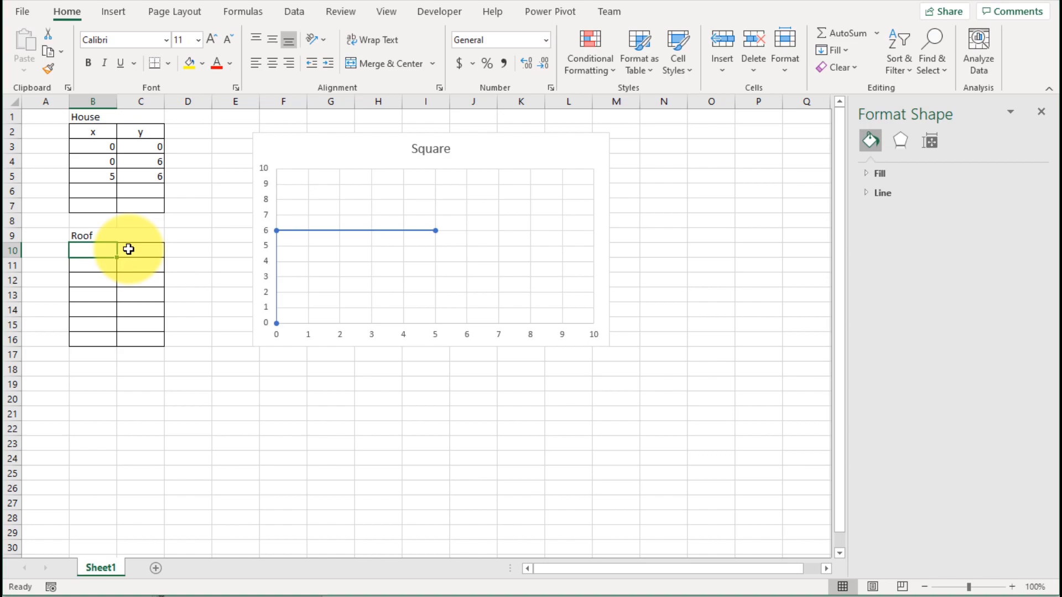
Step: Add a new data series named Roof to the scatter chart, with cells B10:B14 as its X values
left_click(117, 233)
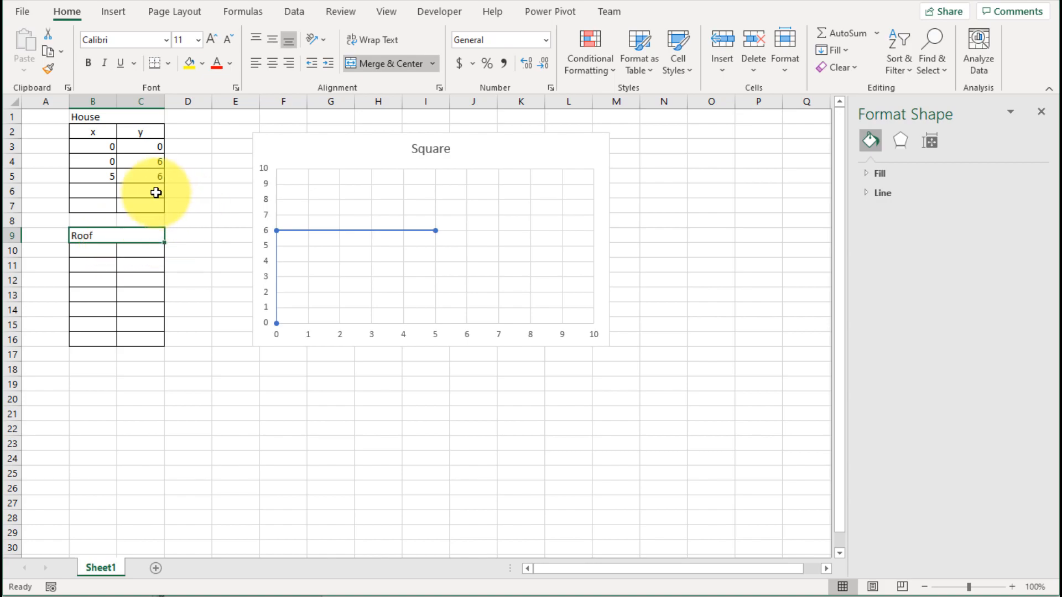
left_click_drag(95, 234, 100, 316)
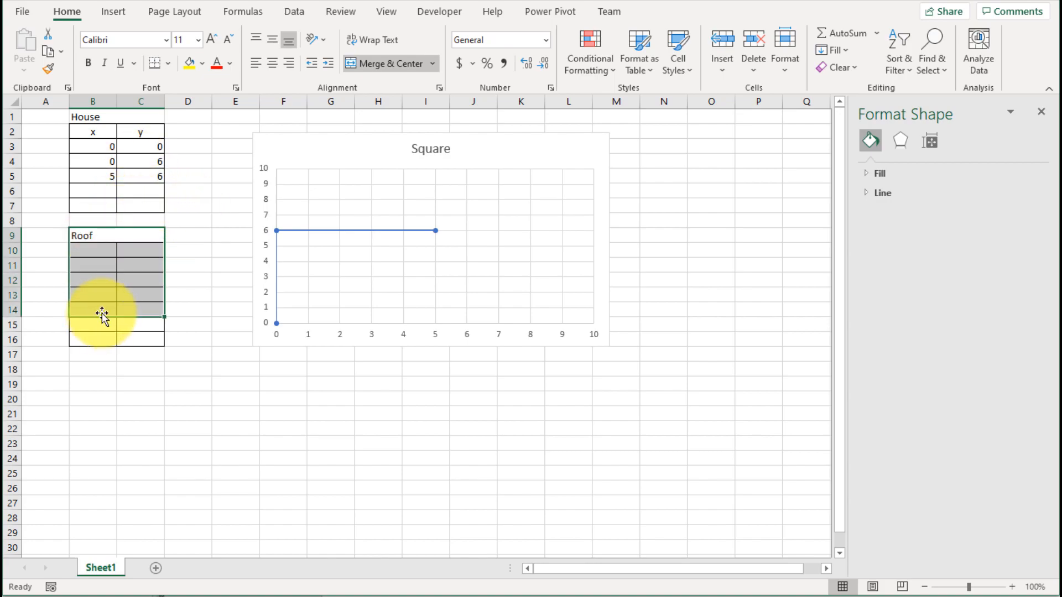
left_click(350, 156)
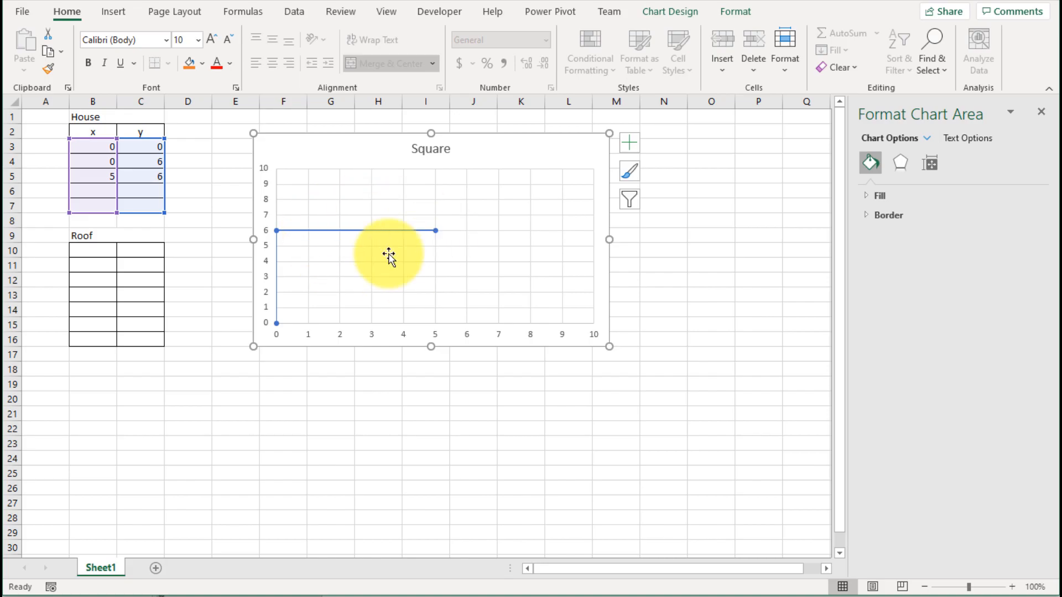
right_click(546, 154)
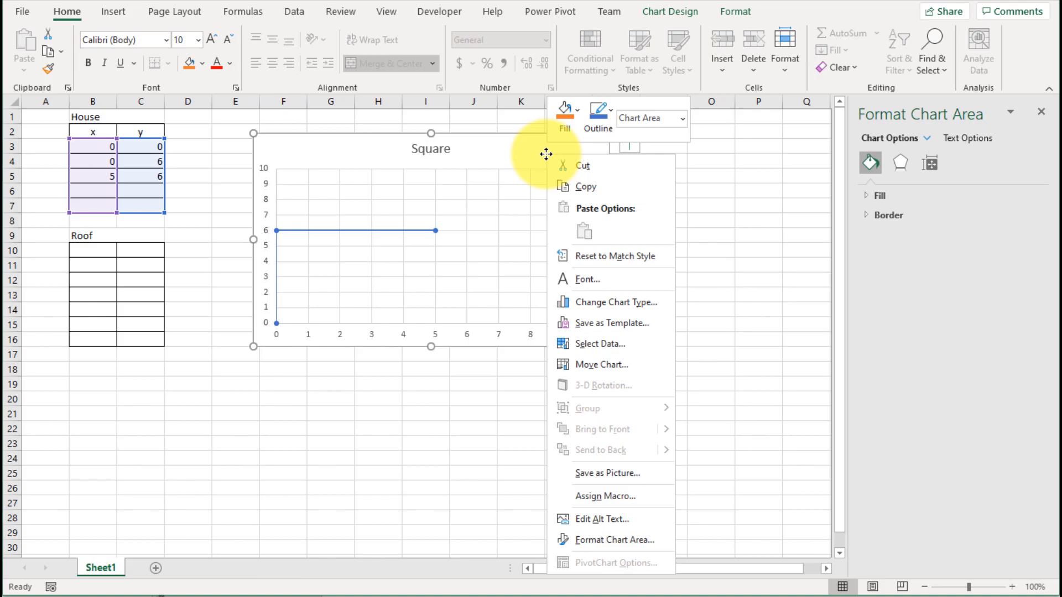
left_click(626, 345)
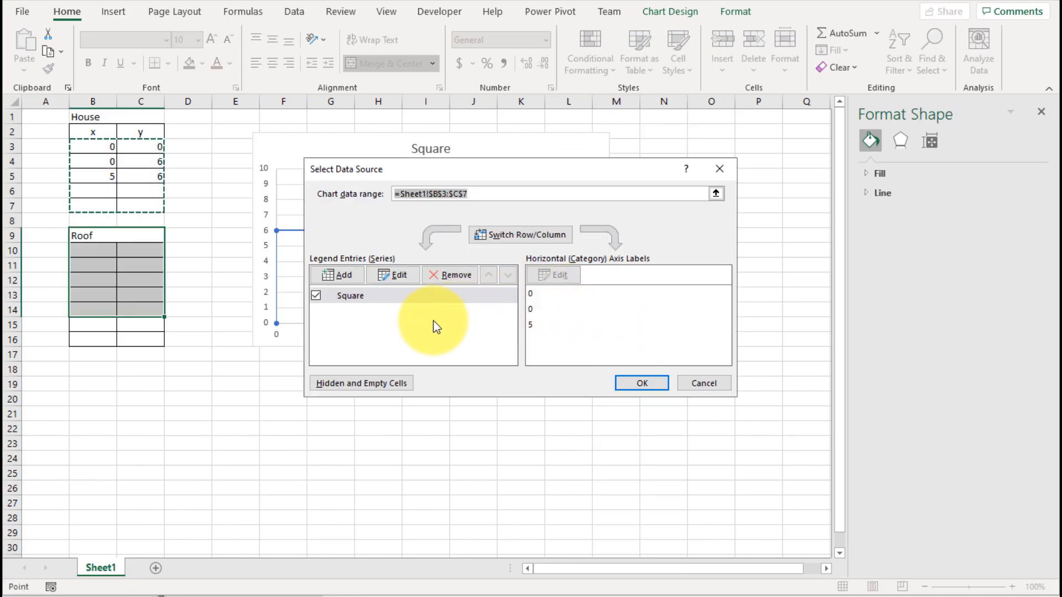
left_click(340, 277)
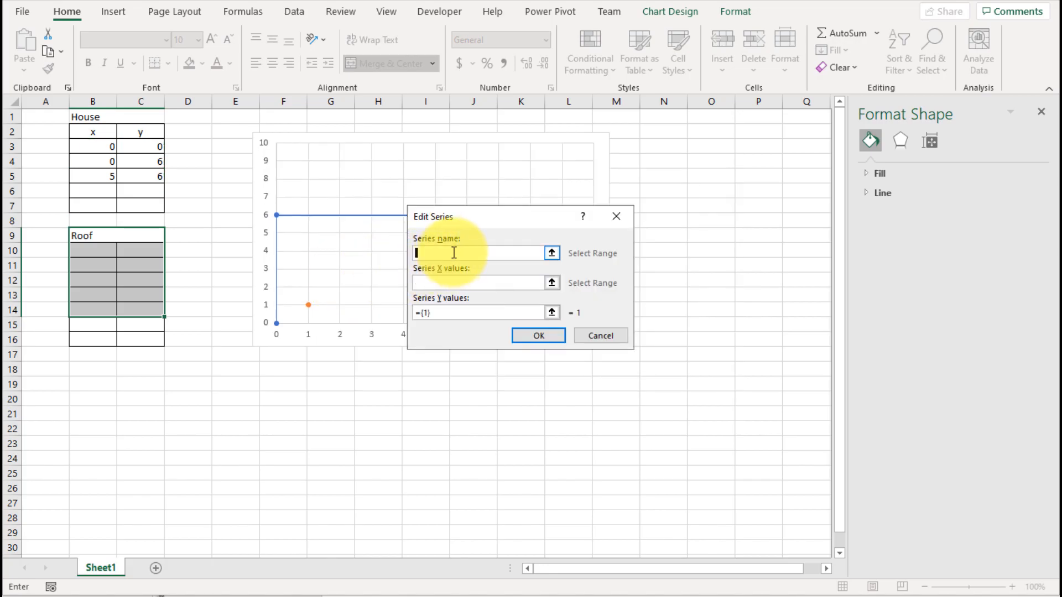
type("Roof")
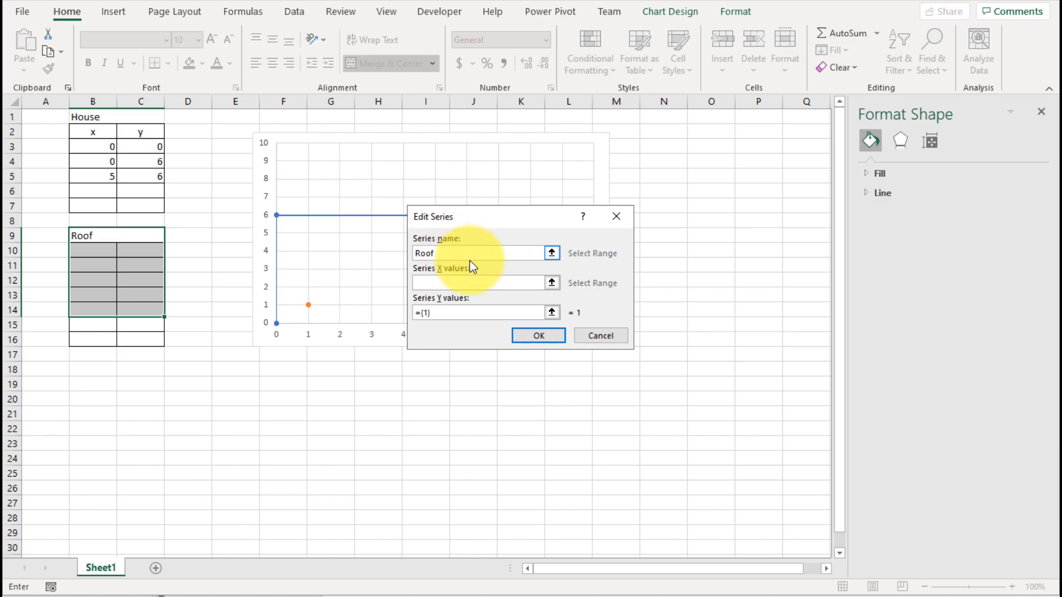
left_click(548, 284)
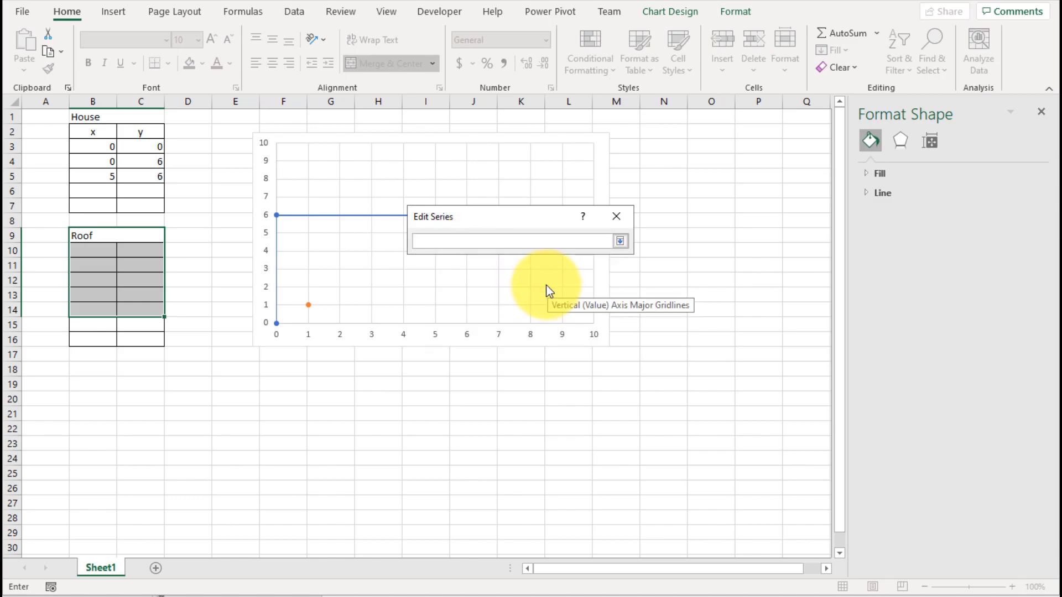
left_click_drag(105, 246, 105, 309)
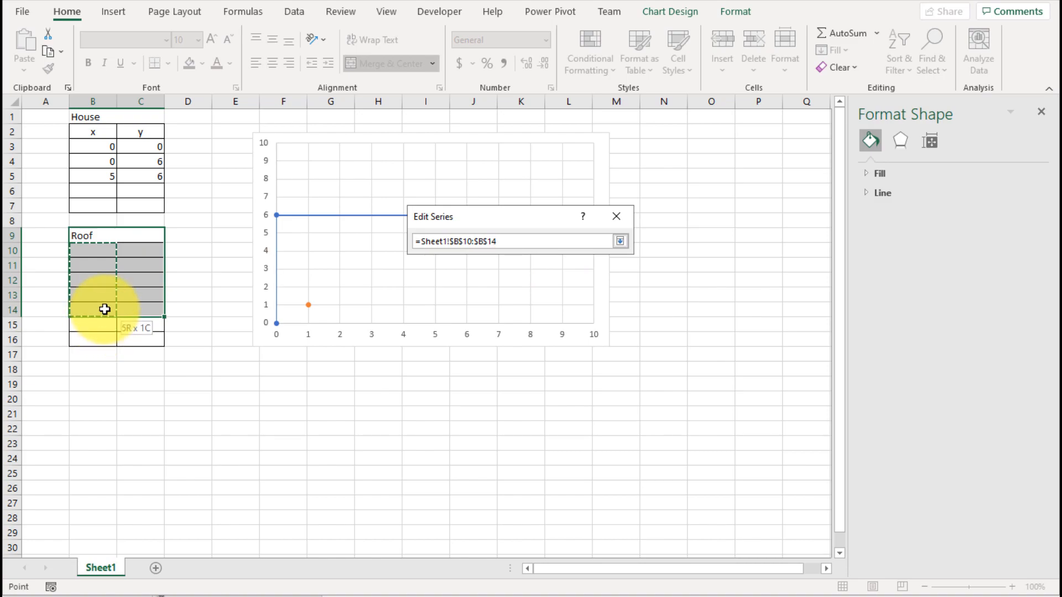
left_click(621, 240)
Step: Set the Roof series' Y values to cells C10:C14 in place of the default entry and apply the chart's data source
left_click(469, 309)
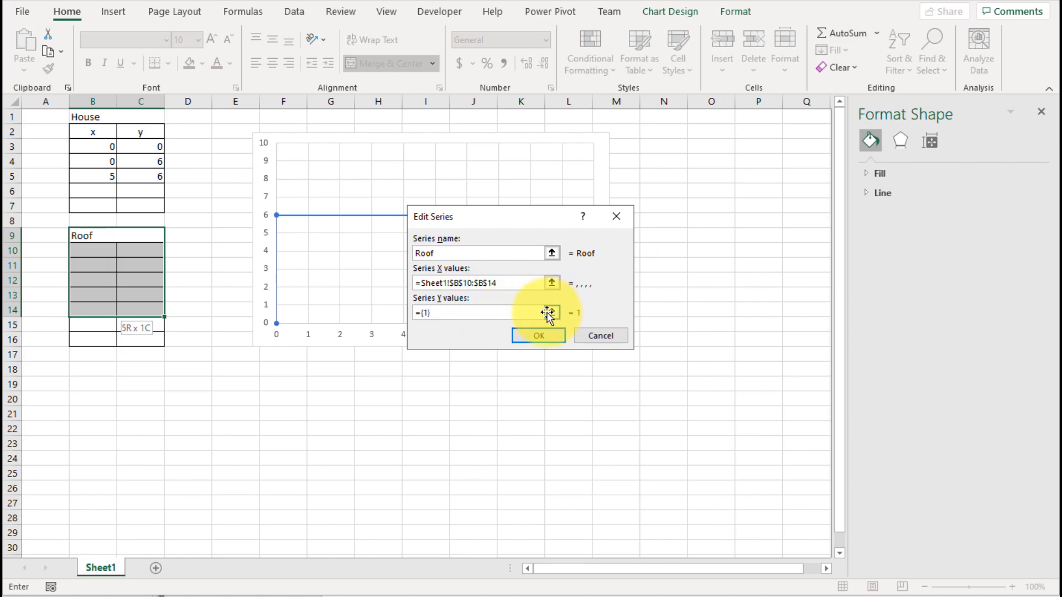
left_click(551, 313)
left_click_drag(147, 251, 146, 262)
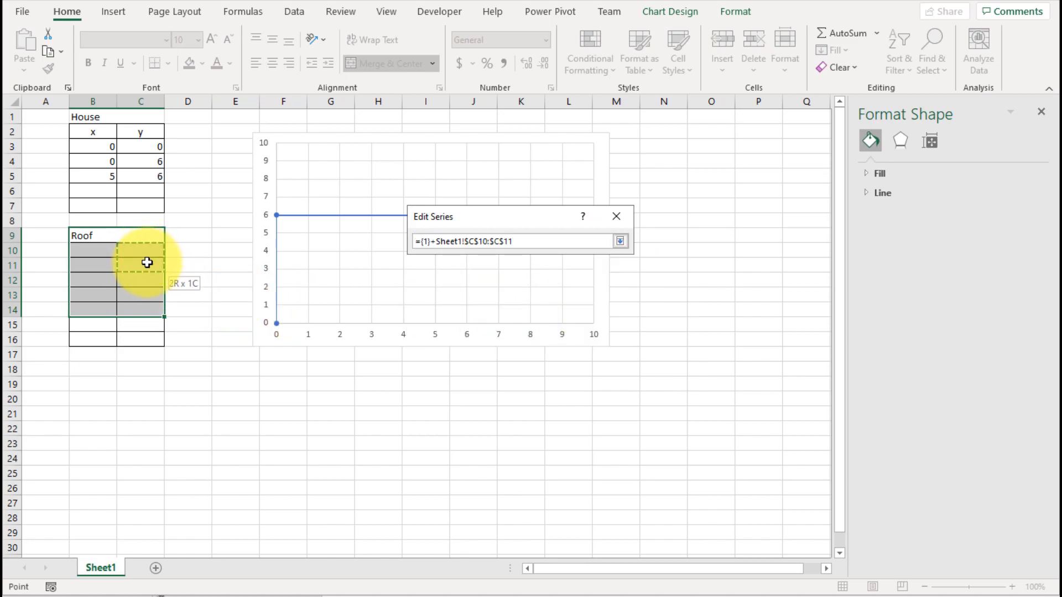
left_click_drag(500, 242, 386, 244)
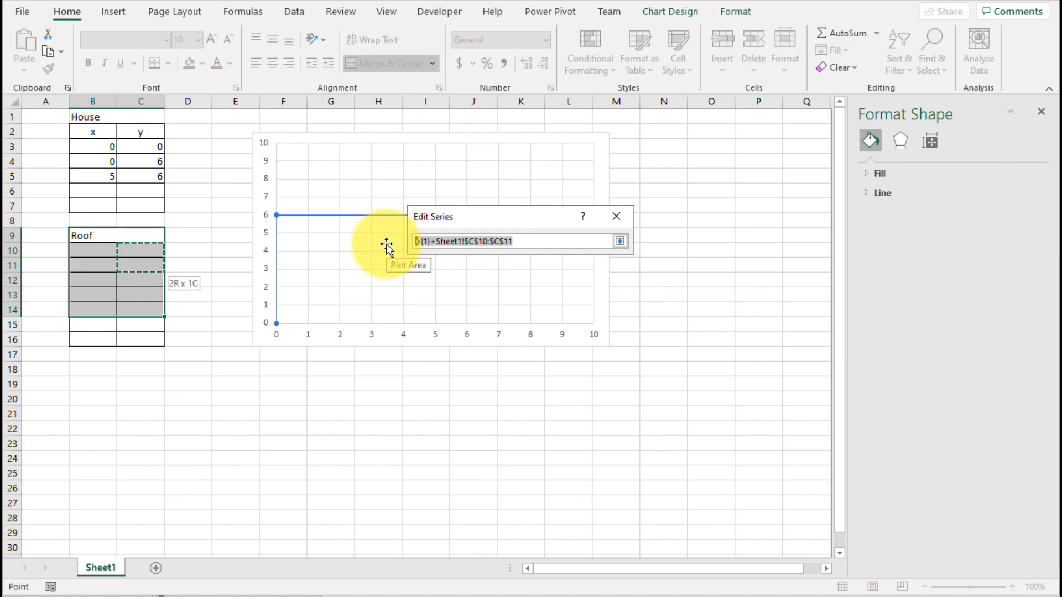
key("BackSpace")
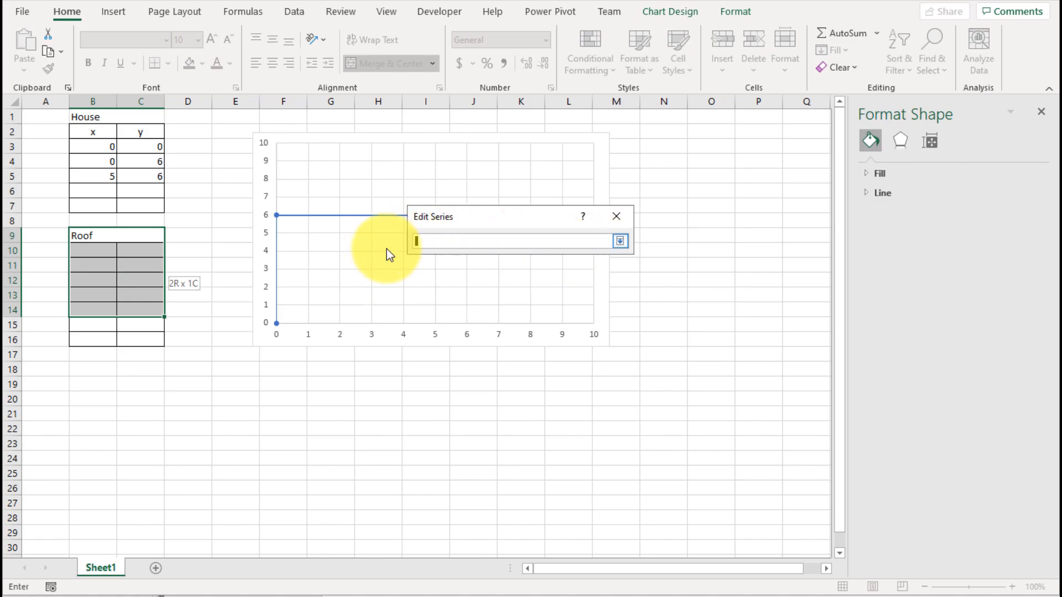
left_click_drag(148, 250, 150, 313)
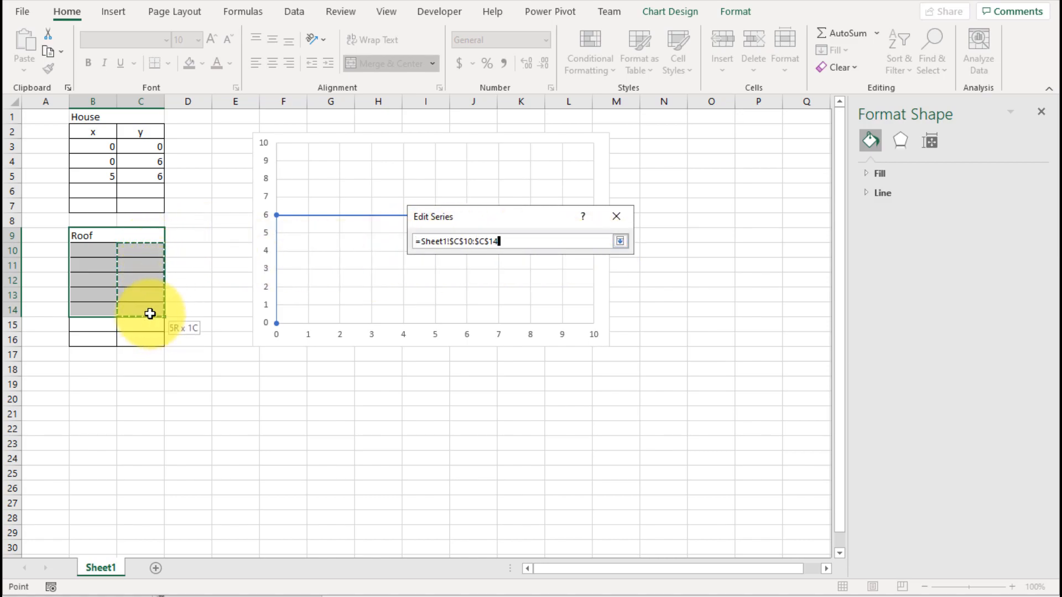
left_click(619, 241)
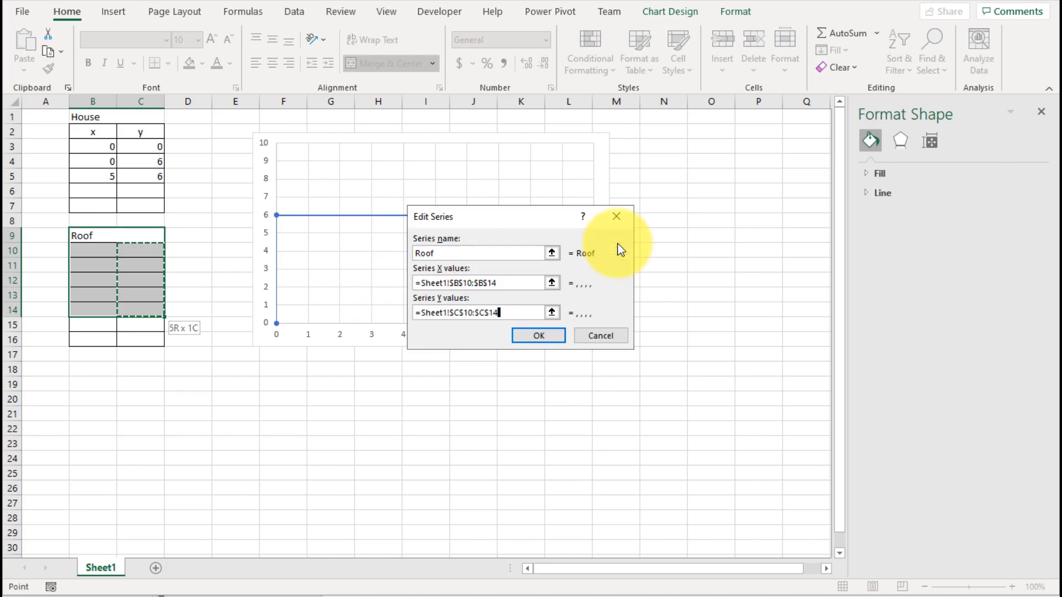
left_click(542, 338)
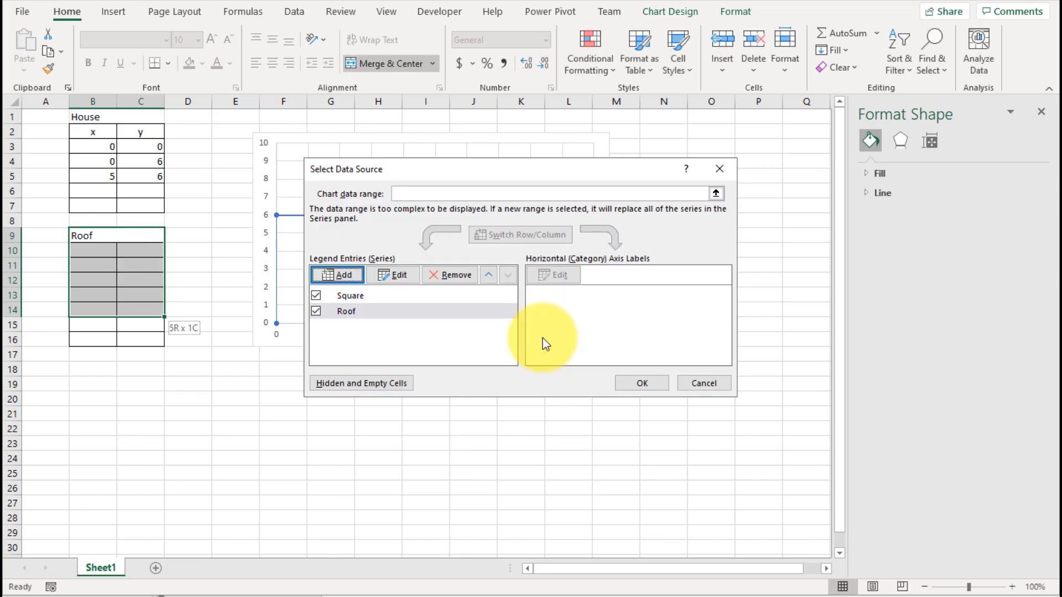
left_click(641, 384)
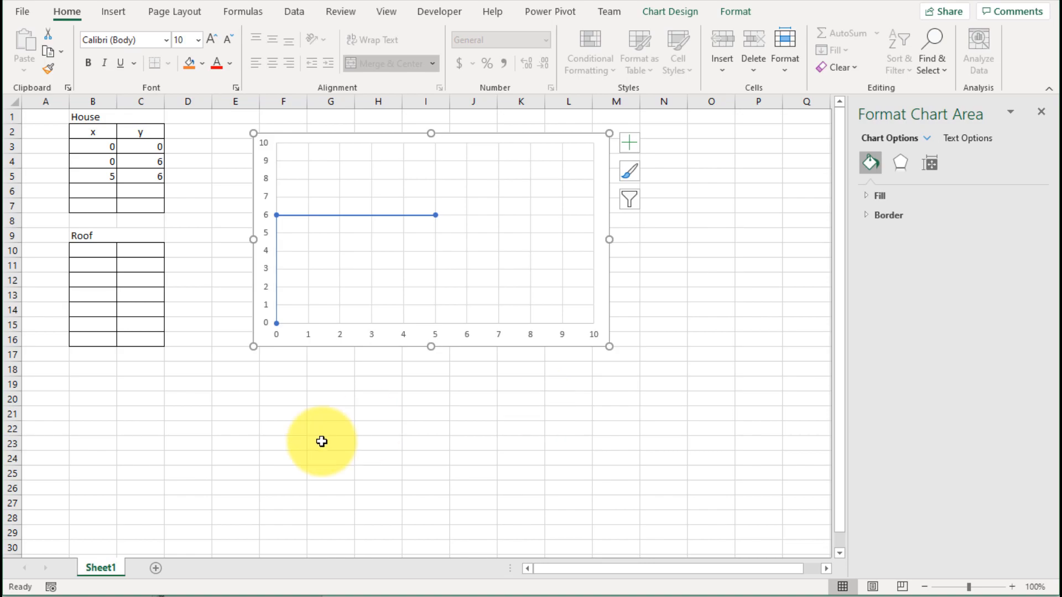
Step: Enter a first roof point in row 10 of the Roof table, with x 6 and y 0
left_click(108, 324)
left_click(94, 252)
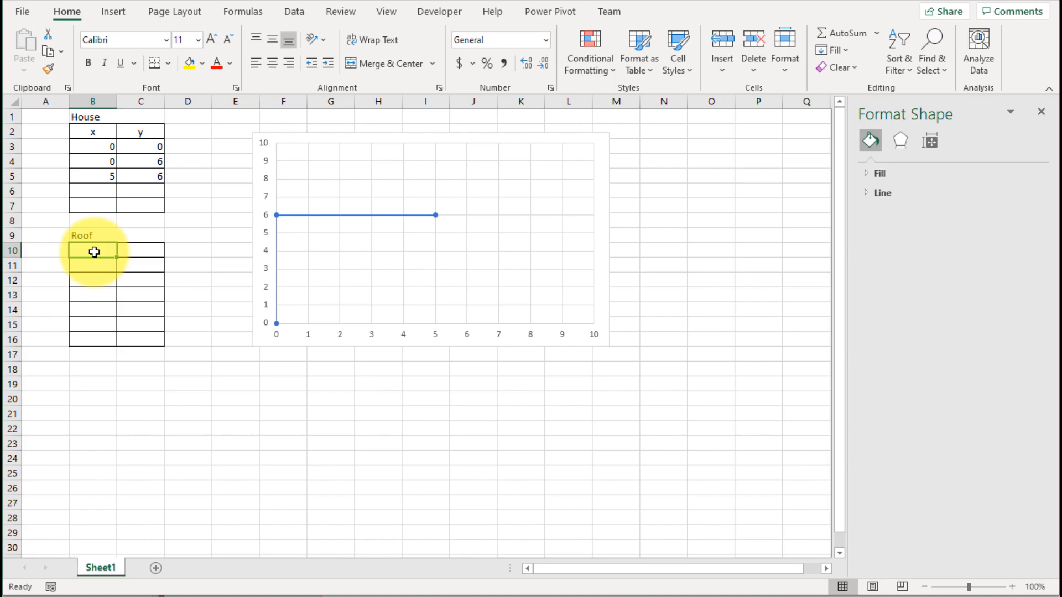
type("6")
key("Tab")
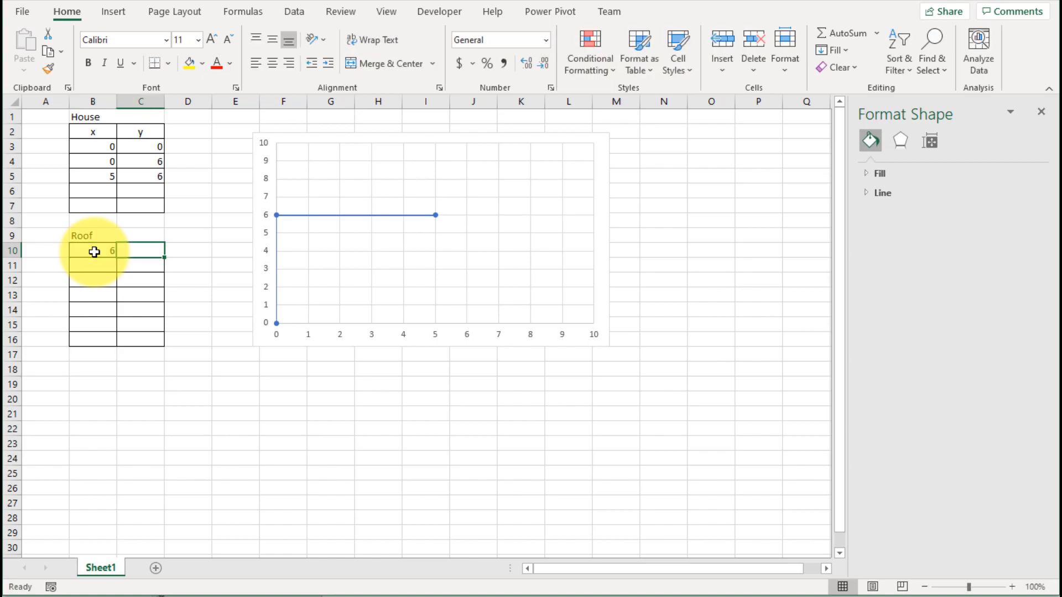
type("0")
key("Tab")
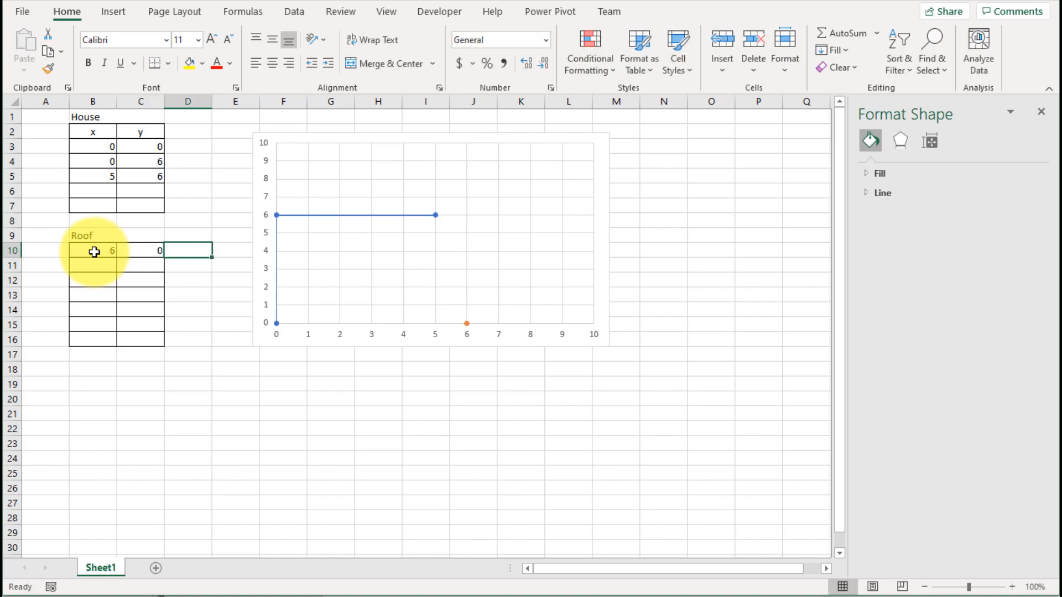
Step: Enter the second roof point in row 11 of the Roof table, with x 2.5 and y 9
left_click(96, 264)
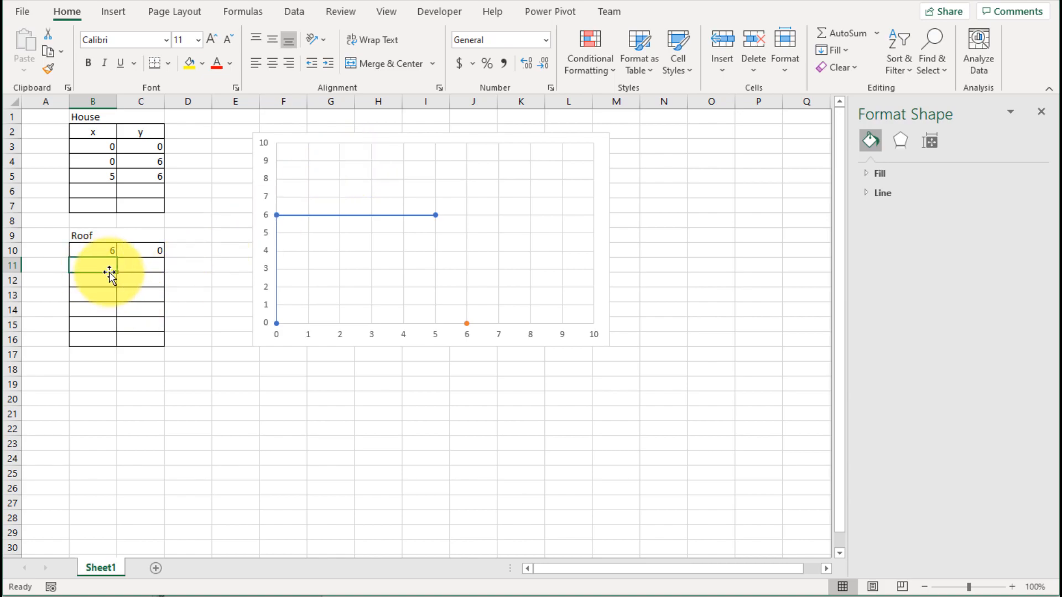
type("2.5")
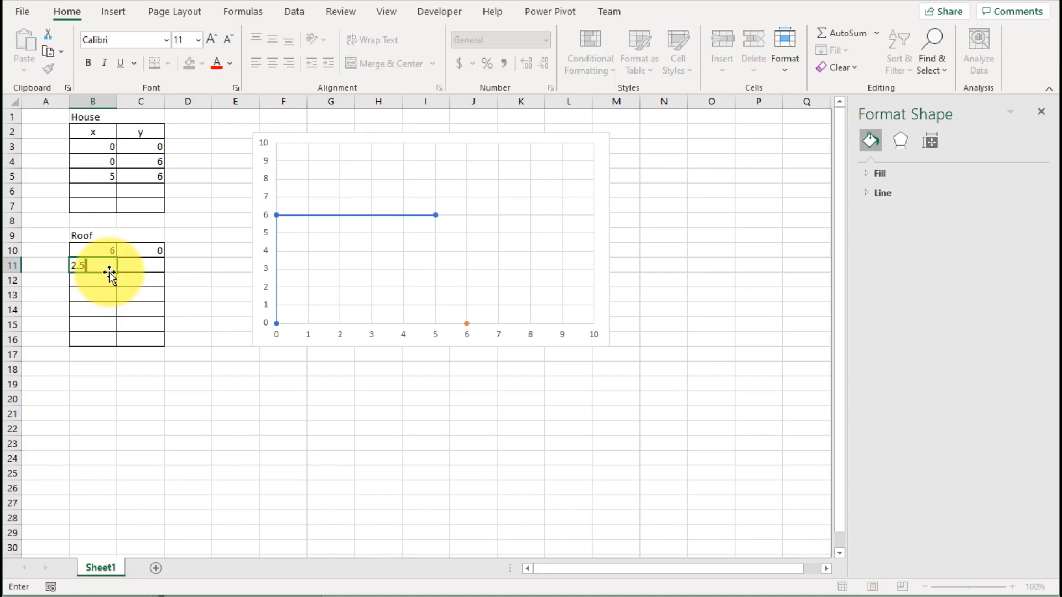
key("Tab")
type("9")
key("Return")
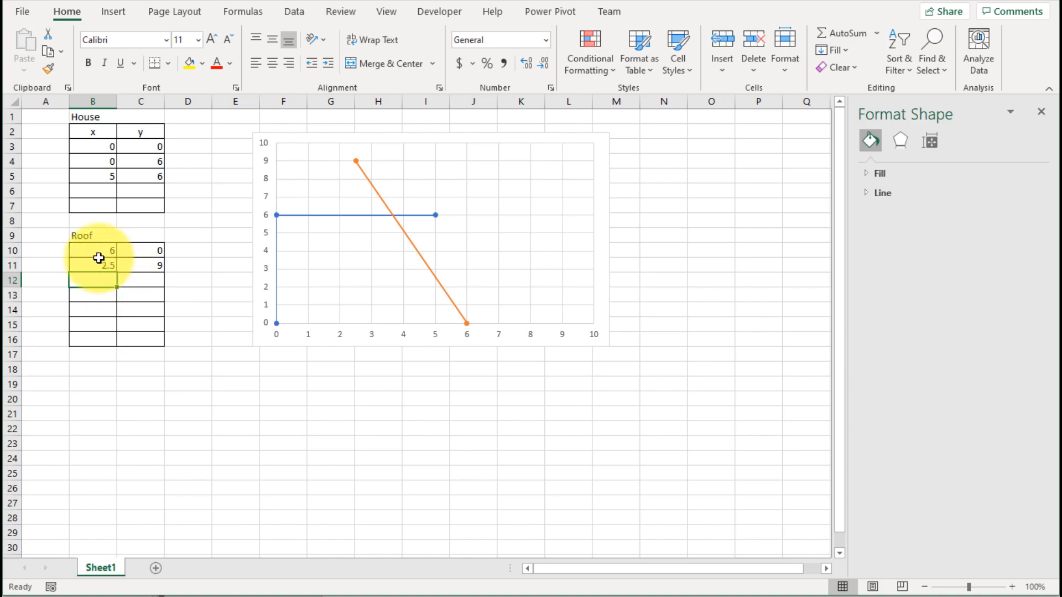
Step: Correct the first roof point in row 10 to x 0 and y 6
left_click(99, 251)
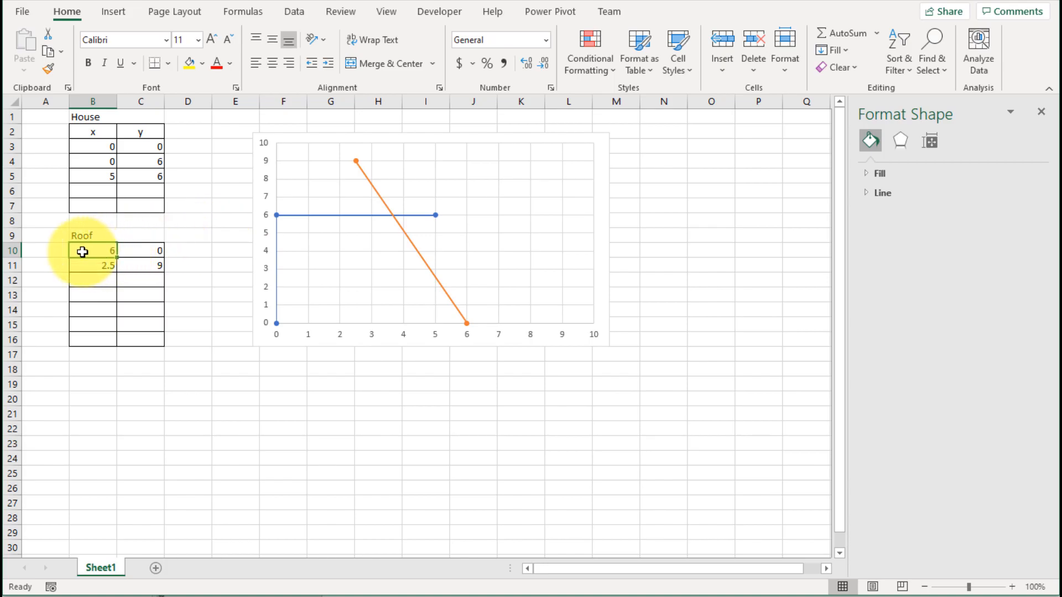
type("0")
key("Tab")
type("6")
key("Return")
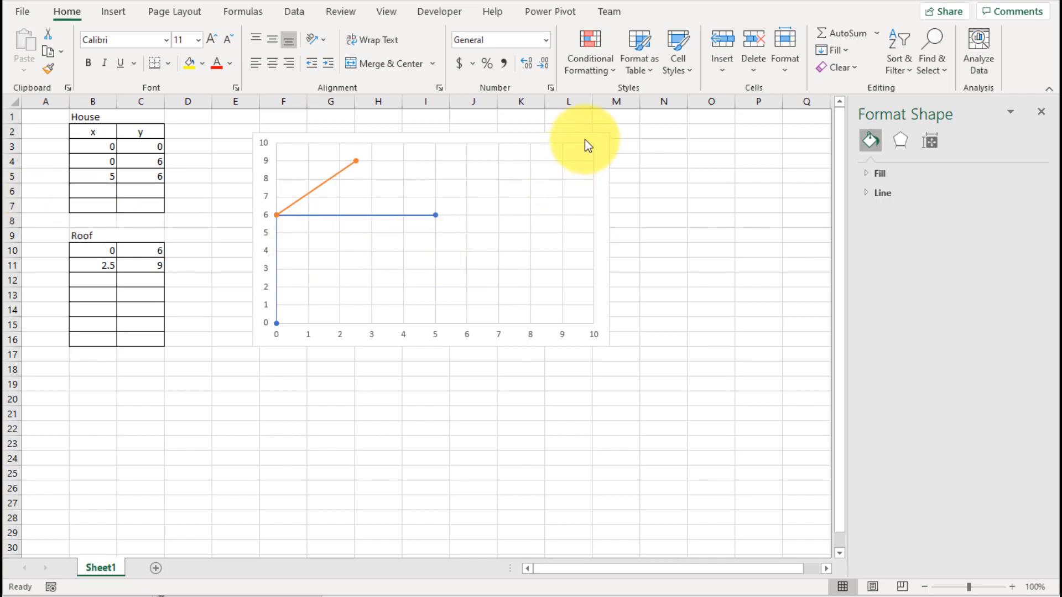
left_click(97, 295)
left_click_drag(126, 306, 138, 308)
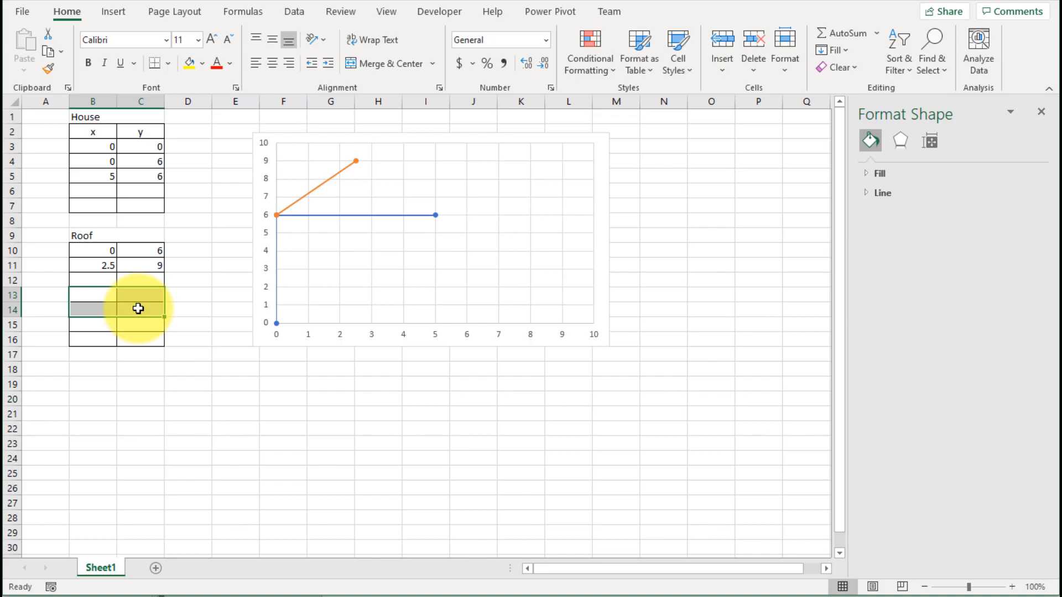
right_click(138, 308)
key("Escape")
left_click(88, 356)
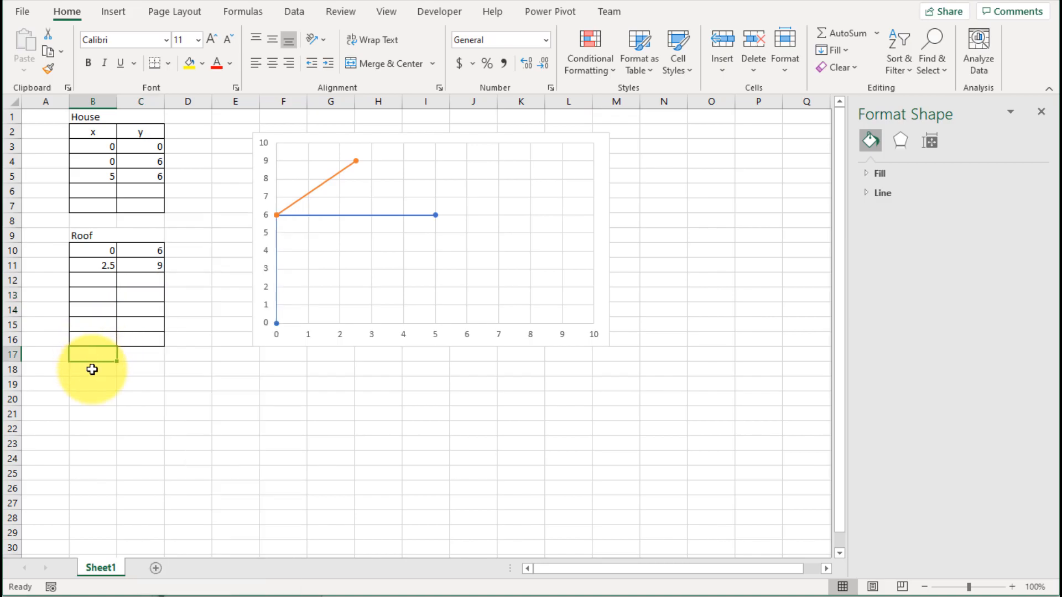
Step: Merge cells B18 and C18 below the Roof table and enter the title Smile
left_click_drag(92, 369, 159, 372)
right_click(143, 369)
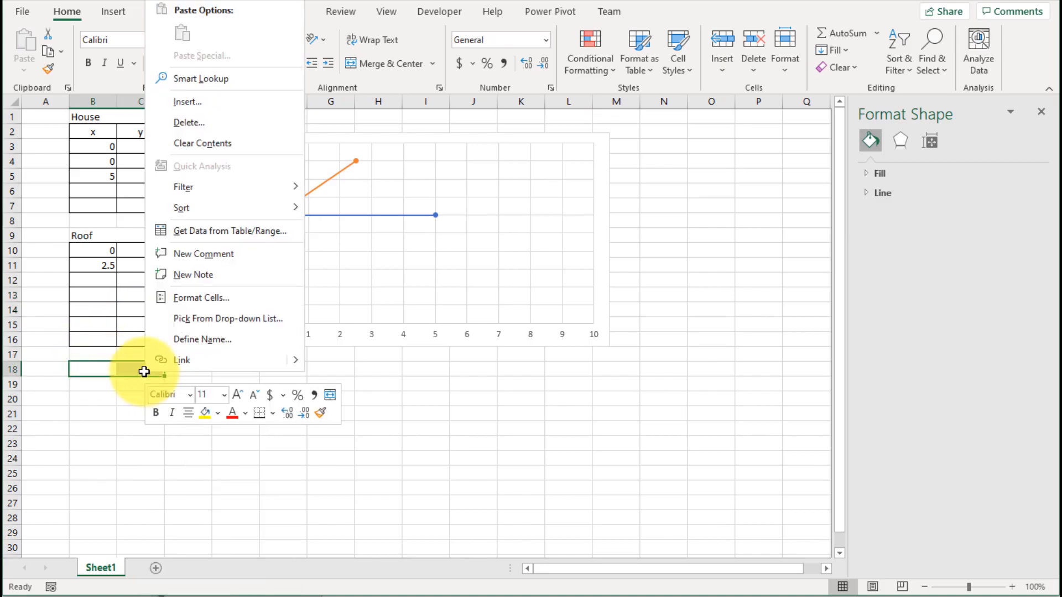
left_click(187, 296)
left_click(52, 299)
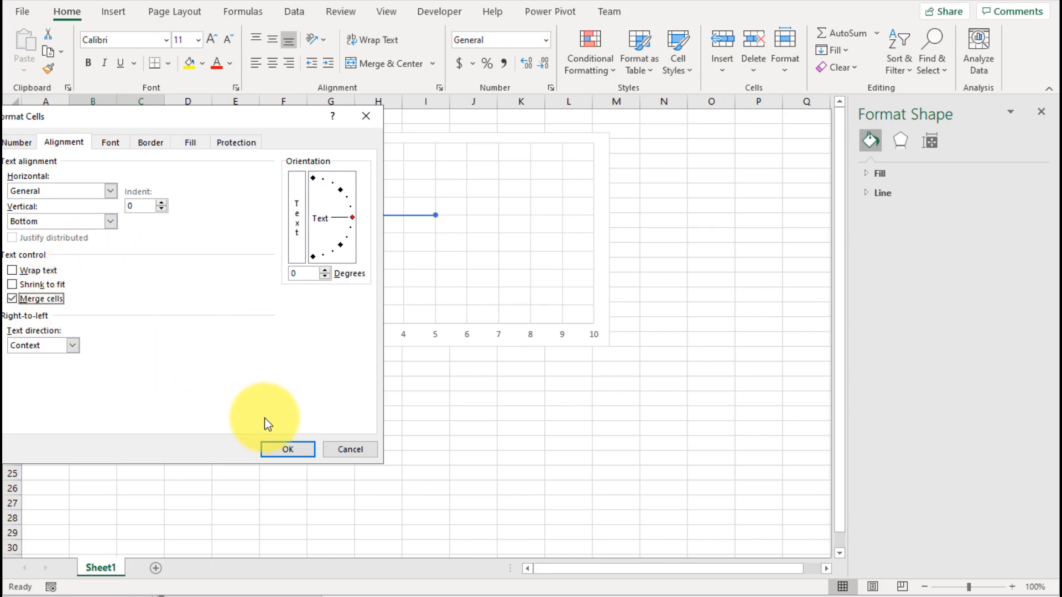
left_click(282, 449)
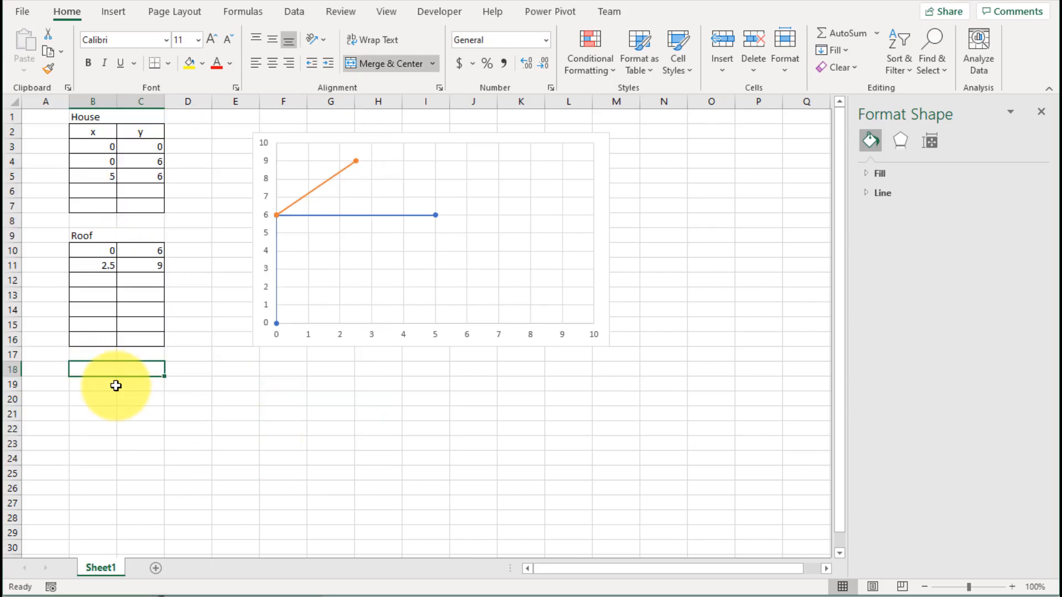
type("Smile")
key("Return")
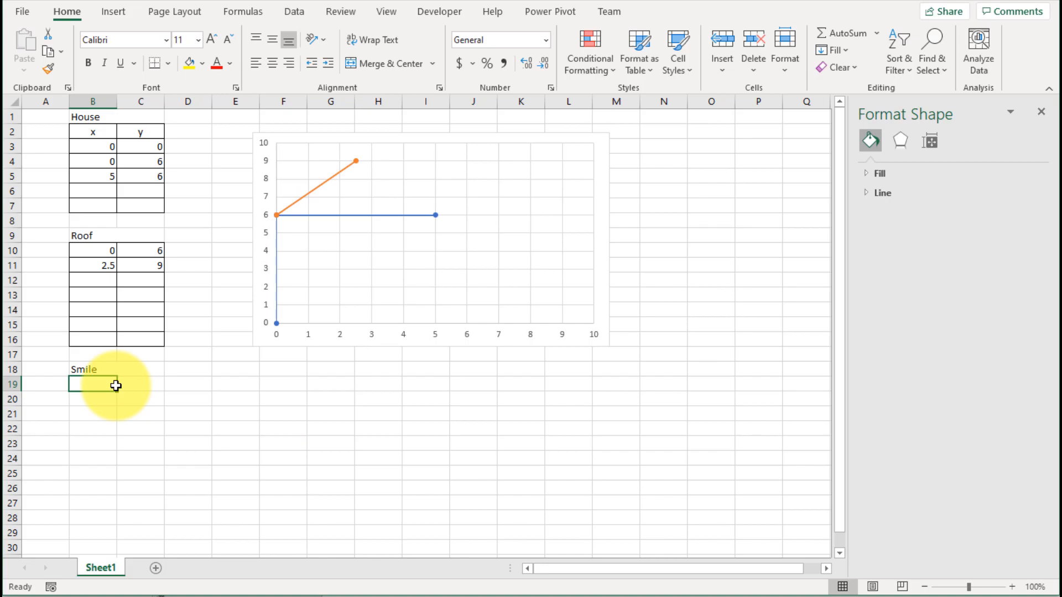
Step: Add outline and inside borders to cells B19:C22 under the Smile title
left_click_drag(110, 383, 133, 429)
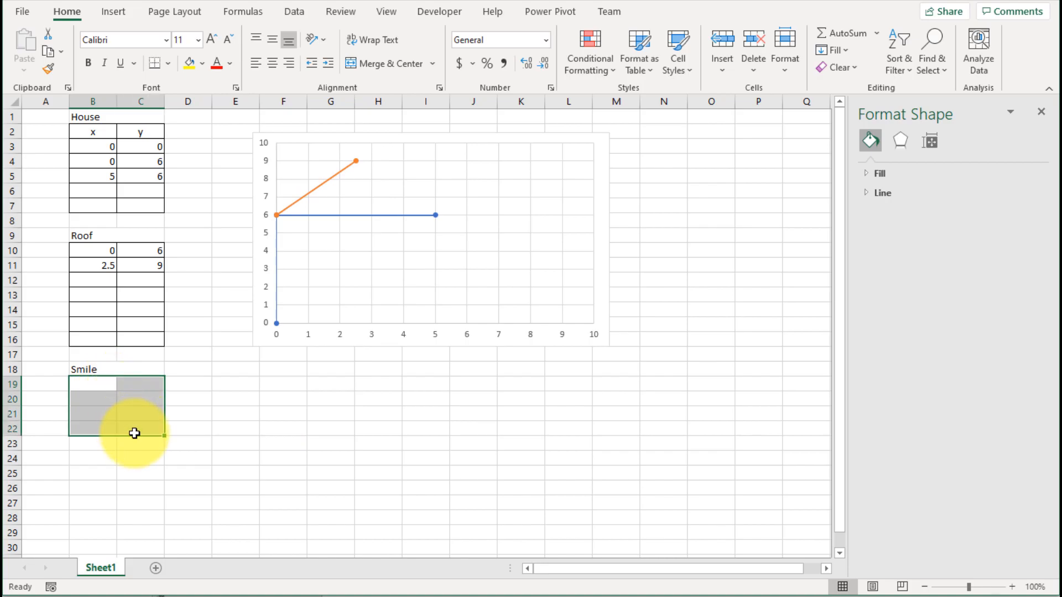
right_click(134, 433)
left_click(202, 359)
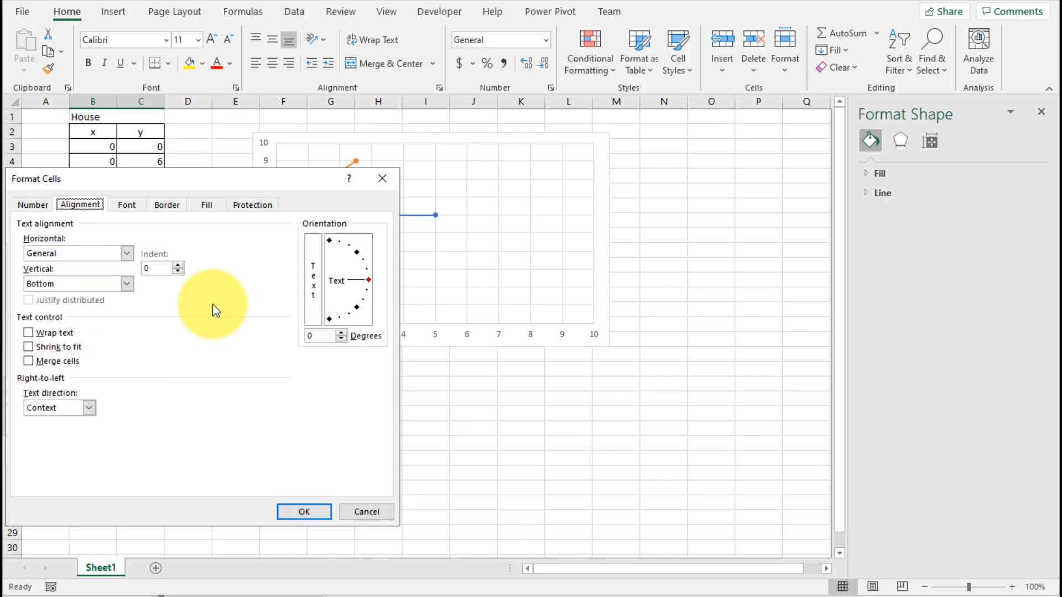
left_click(167, 204)
left_click(207, 204)
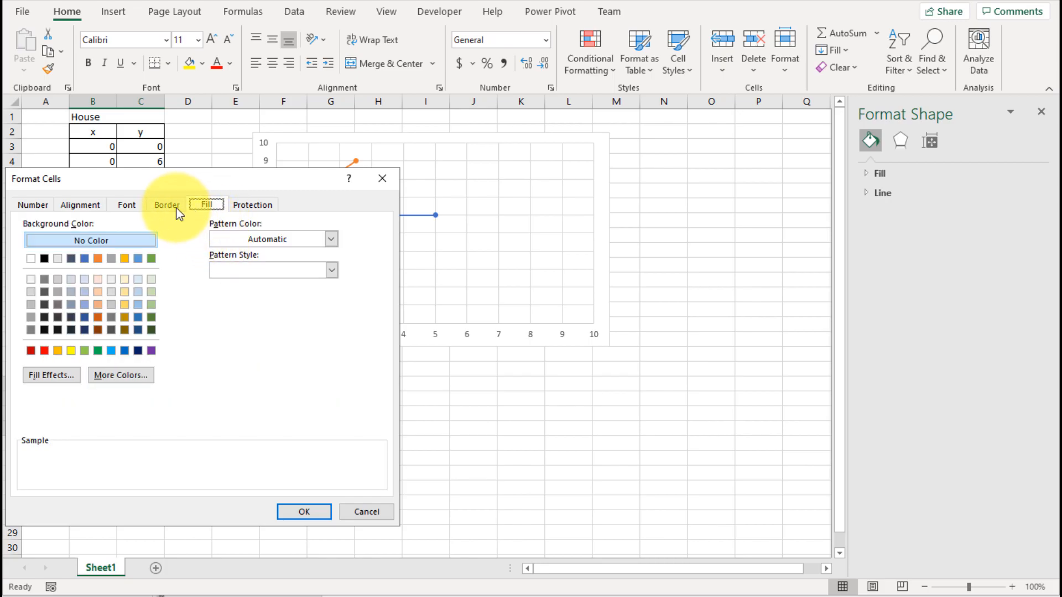
left_click(168, 205)
left_click(211, 254)
left_click(260, 256)
left_click(318, 513)
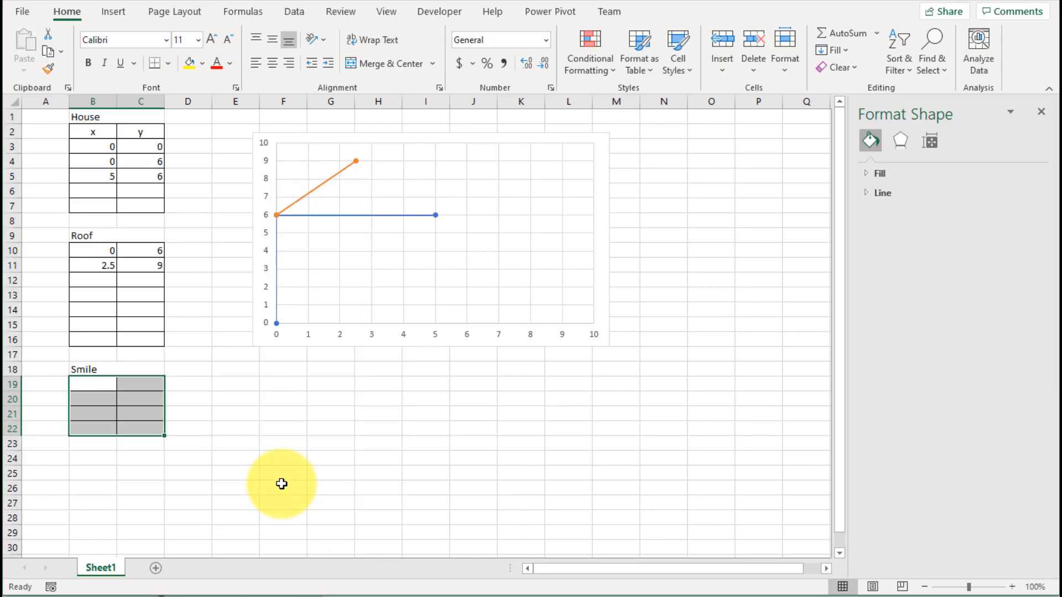
left_click(105, 389)
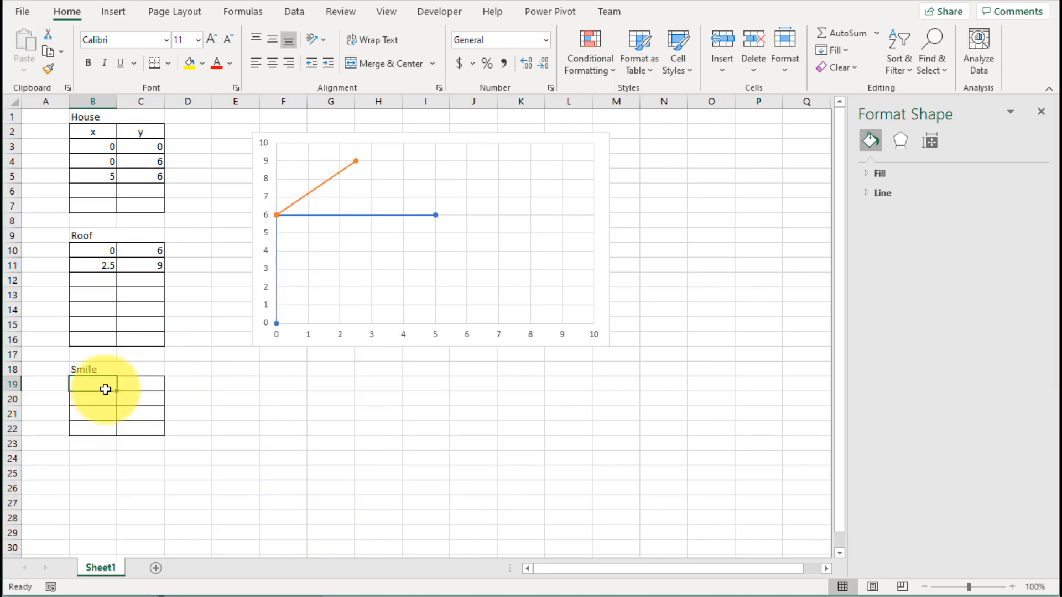
Step: Delete the surplus Roof table cells B15:C16, shifting the cells below up
left_click(313, 189)
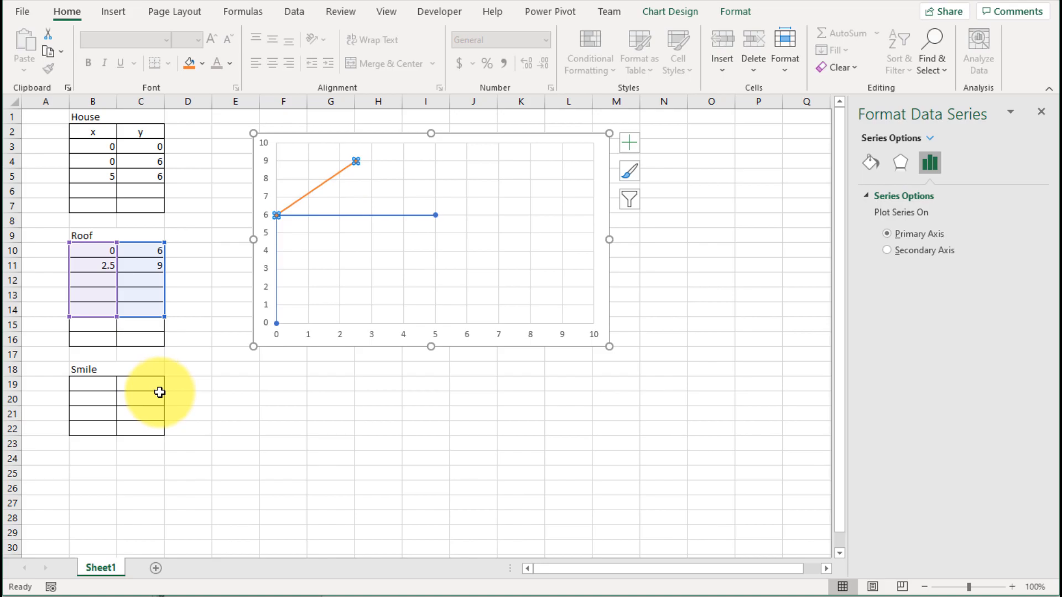
left_click_drag(149, 343, 98, 331)
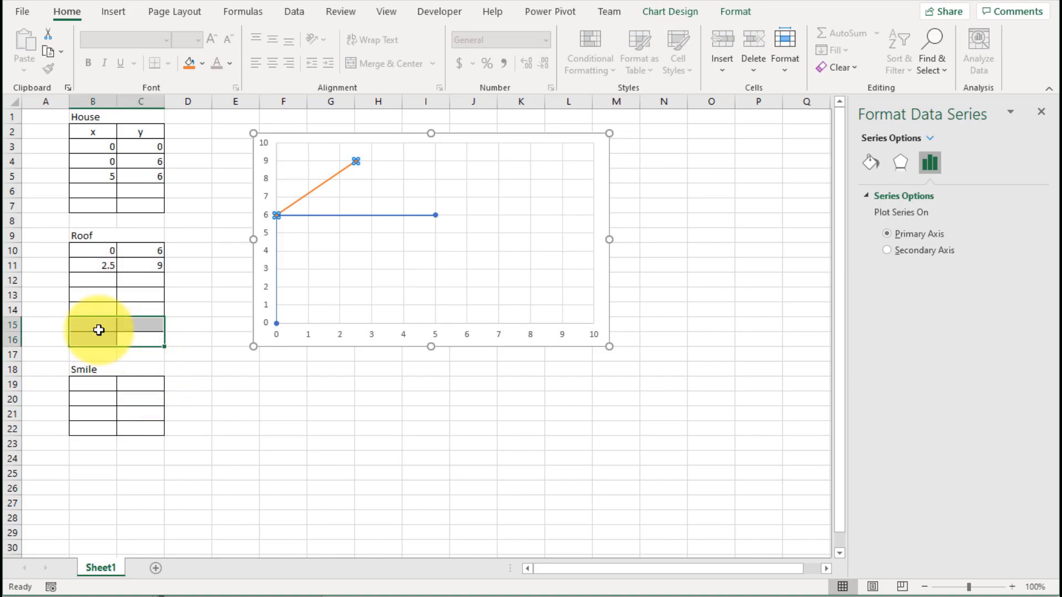
right_click(99, 330)
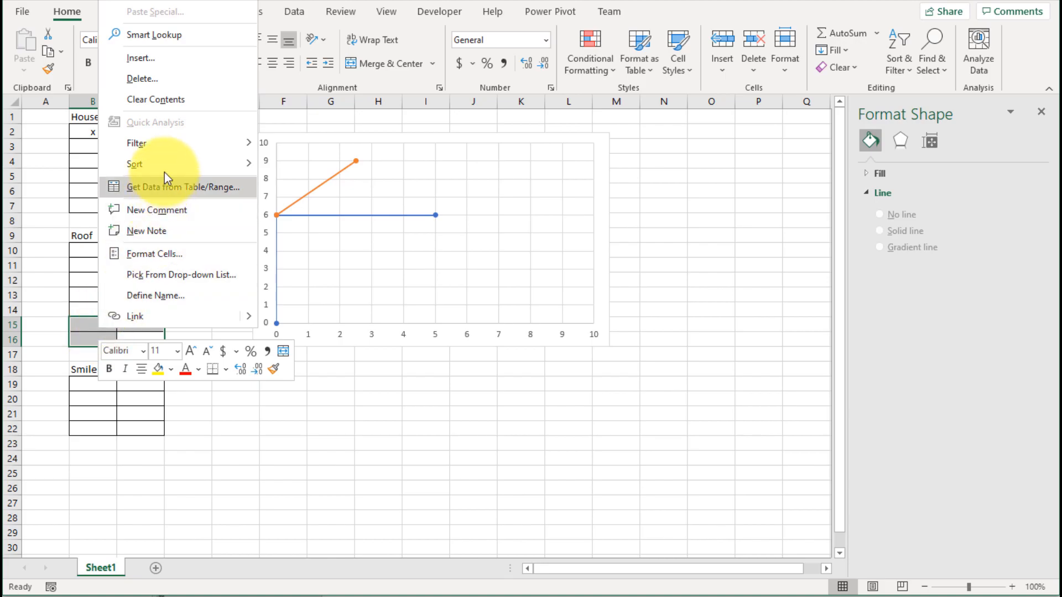
left_click(184, 79)
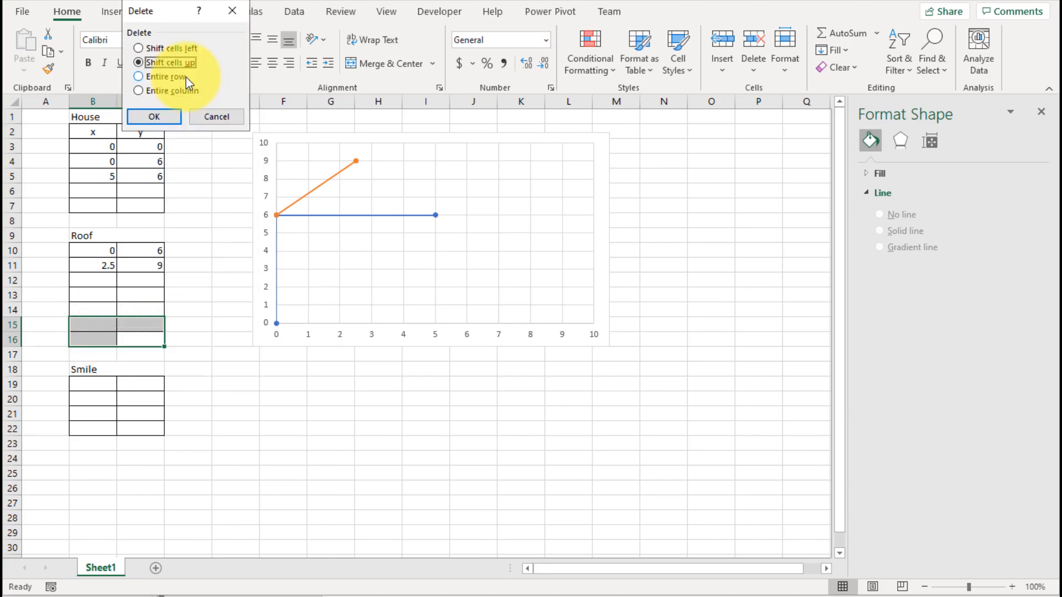
left_click(161, 117)
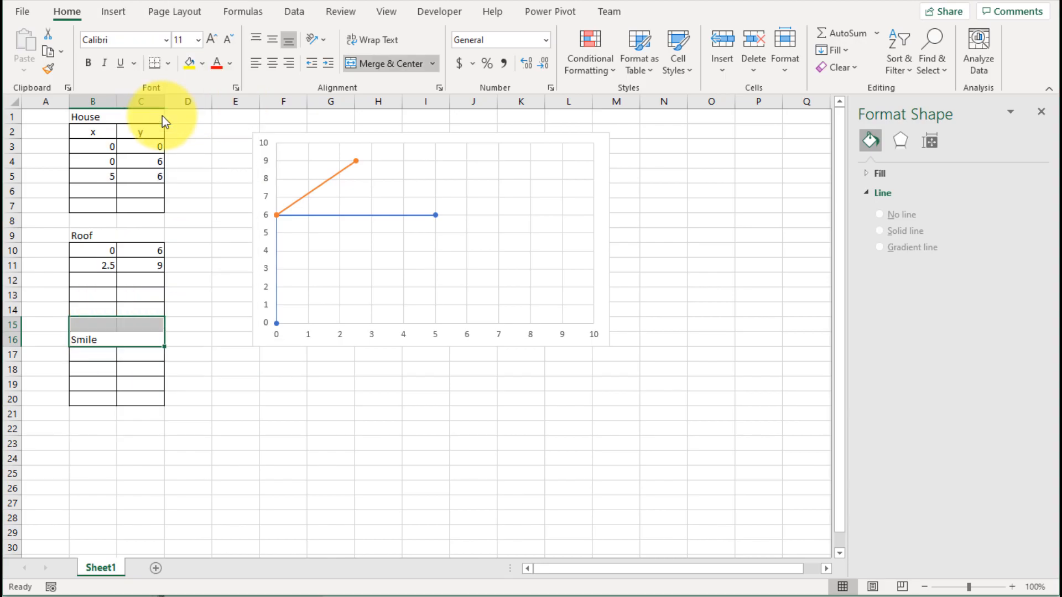
left_click(227, 338)
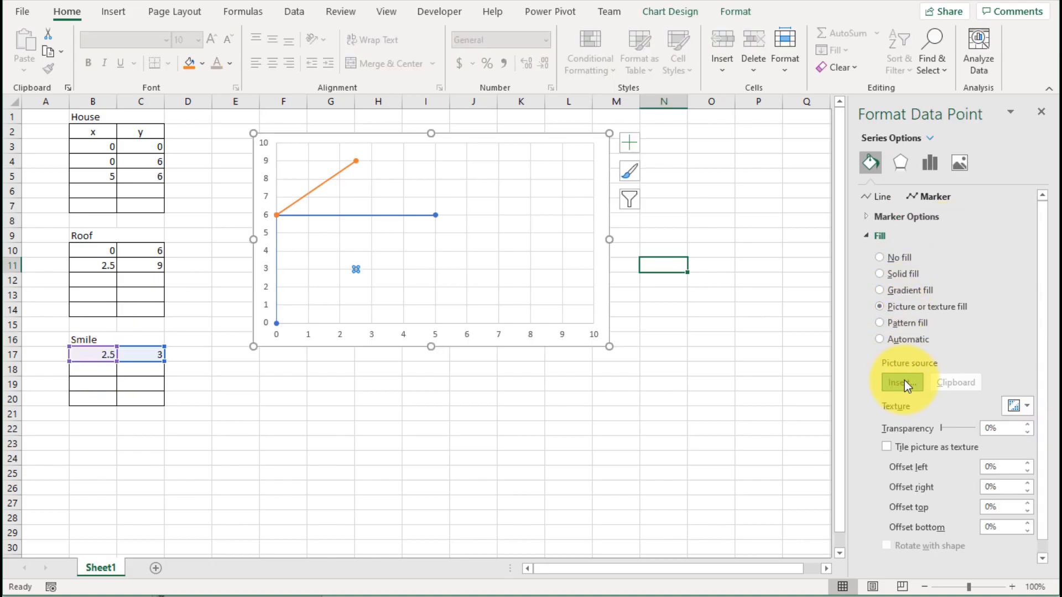
Step: Fill the Smile point's marker with the winking smiley with raised hand, found by searching online pictures for "smile"
left_click(904, 380)
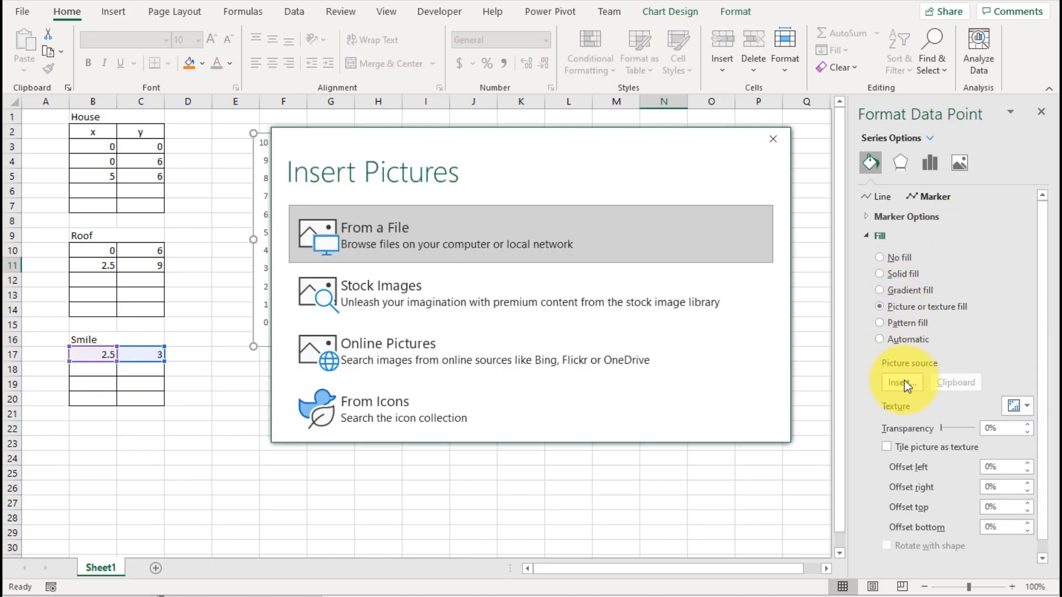
left_click(416, 358)
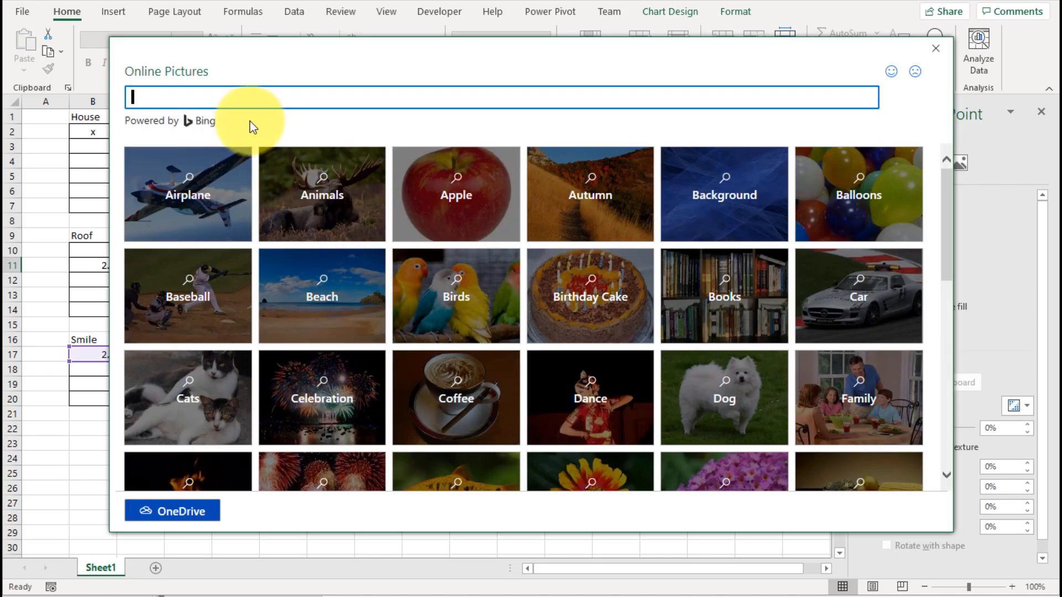
type("smile")
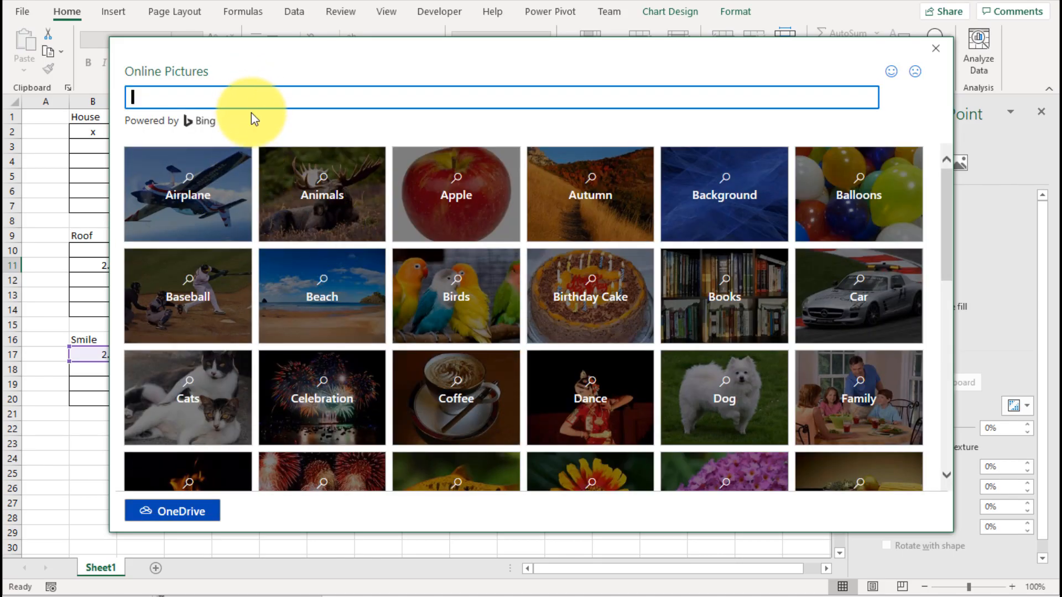
key("Return")
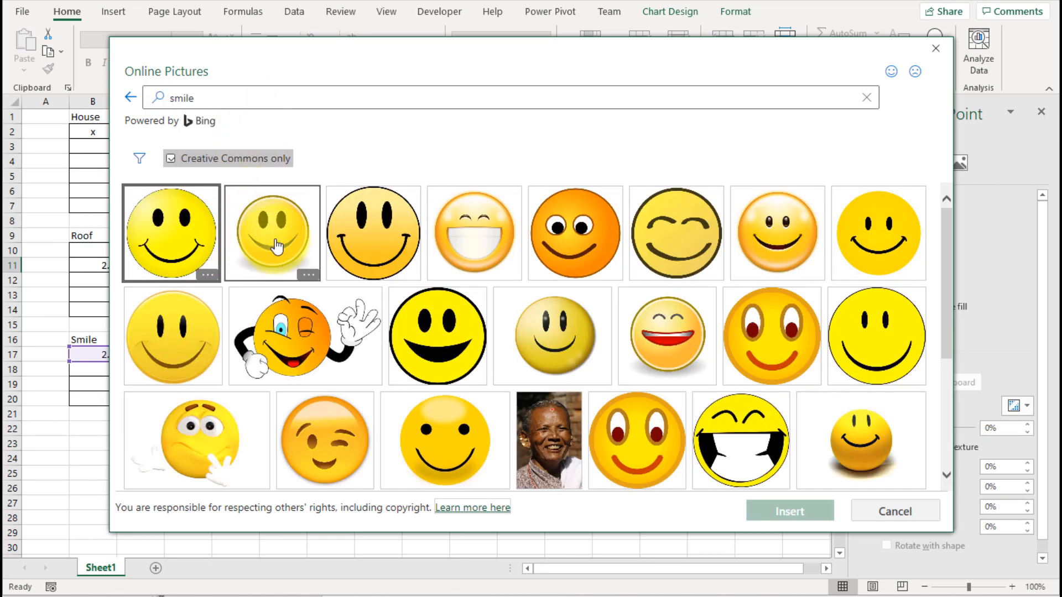
left_click(299, 337)
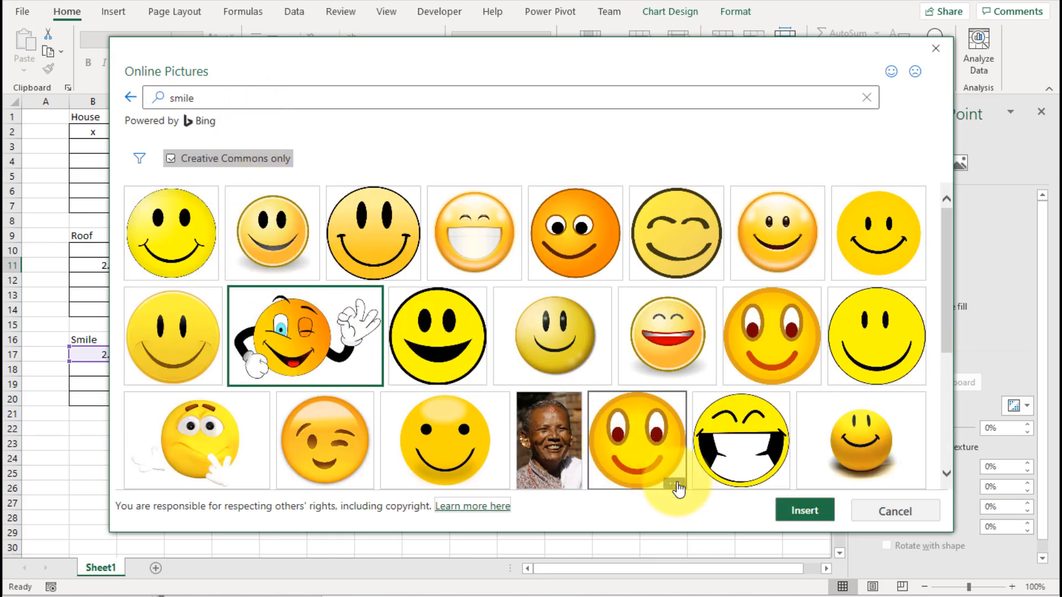
left_click(804, 510)
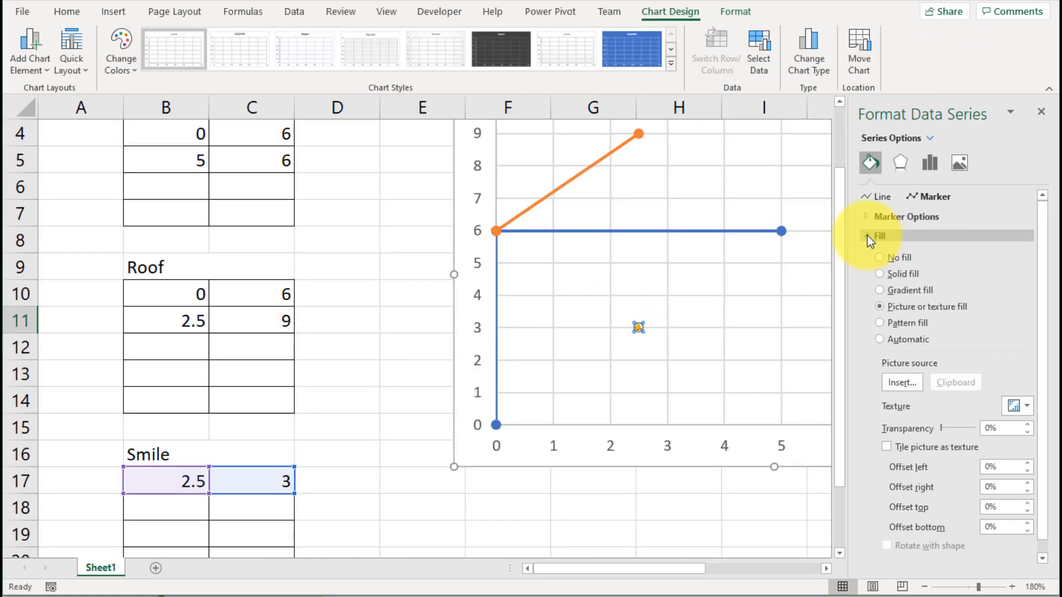
Step: Switch the Smile series' marker to the built-in round type at size 30 and close the formatting pane
left_click(880, 217)
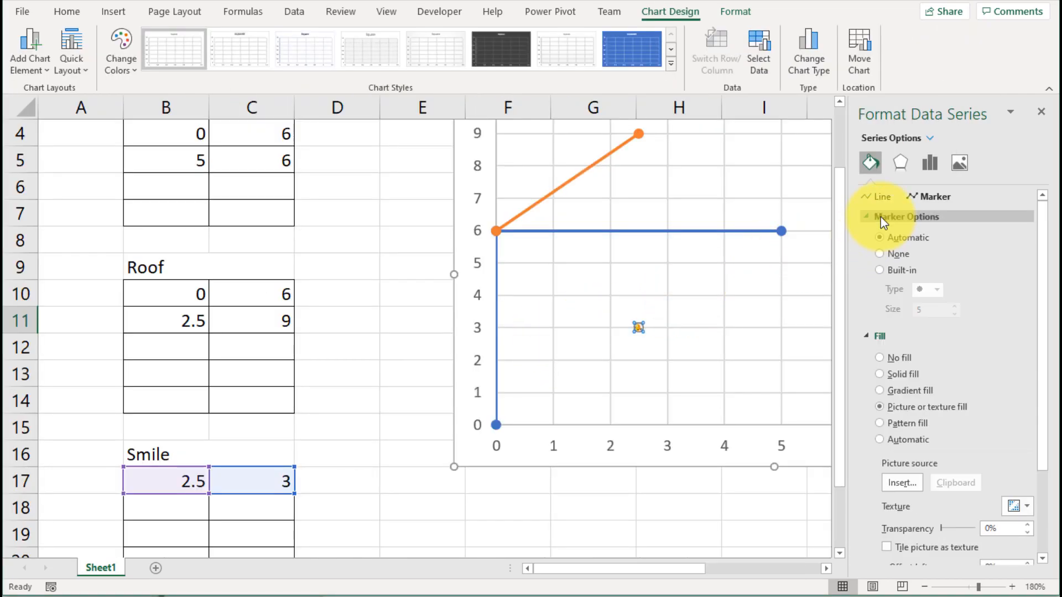
left_click(880, 270)
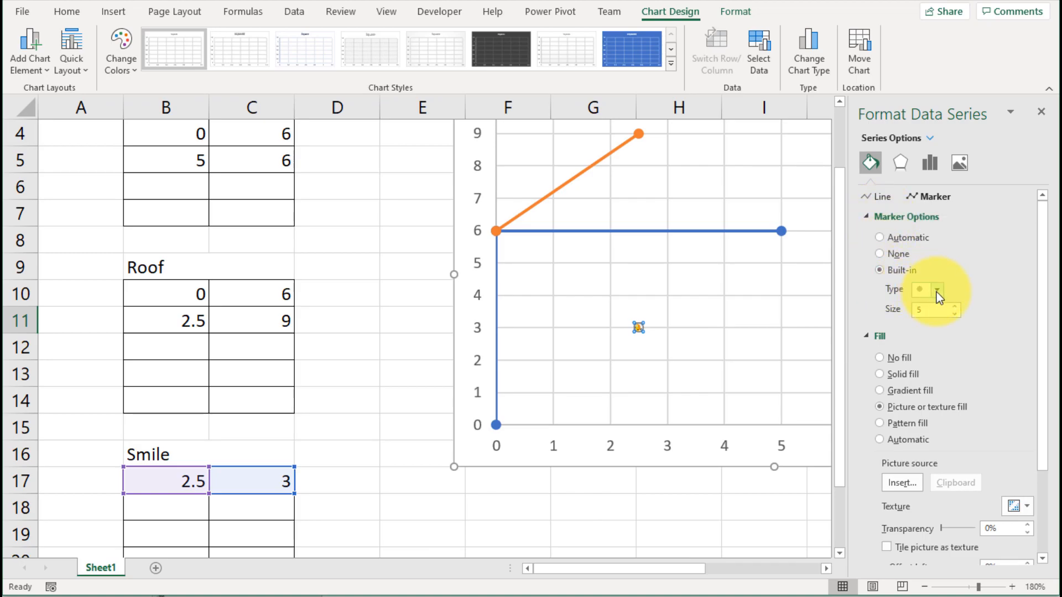
left_click_drag(955, 304, 955, 304)
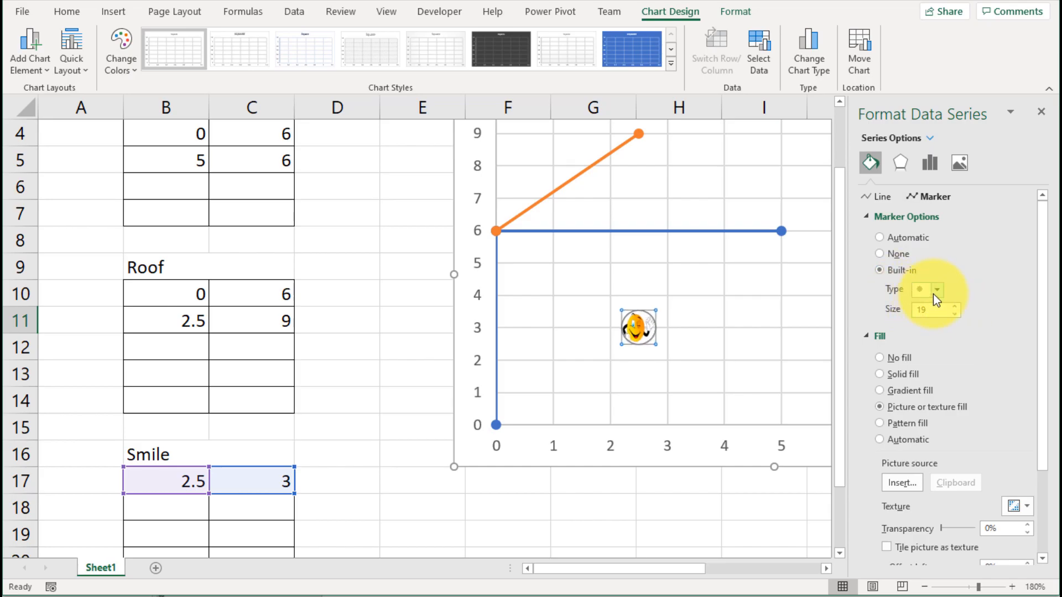
left_click(940, 294)
left_click(987, 275)
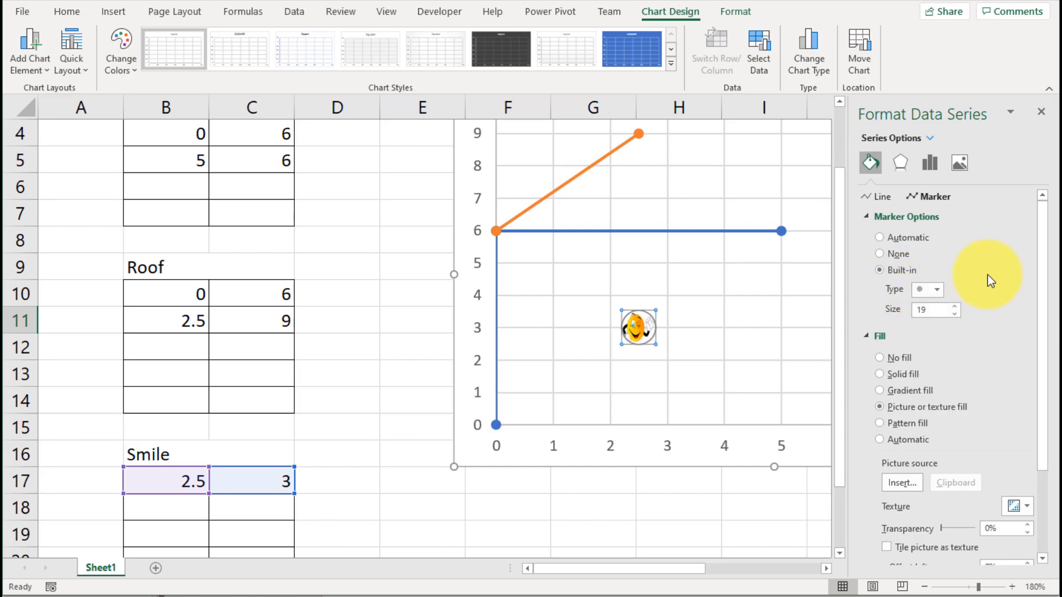
left_click_drag(956, 307, 957, 307)
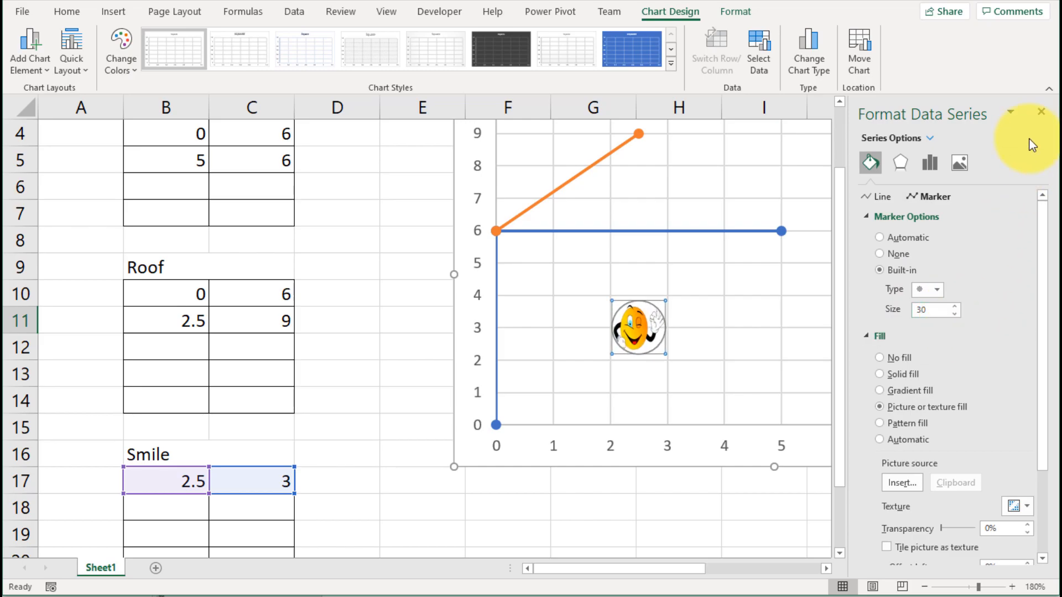
left_click(1040, 111)
left_click(649, 517)
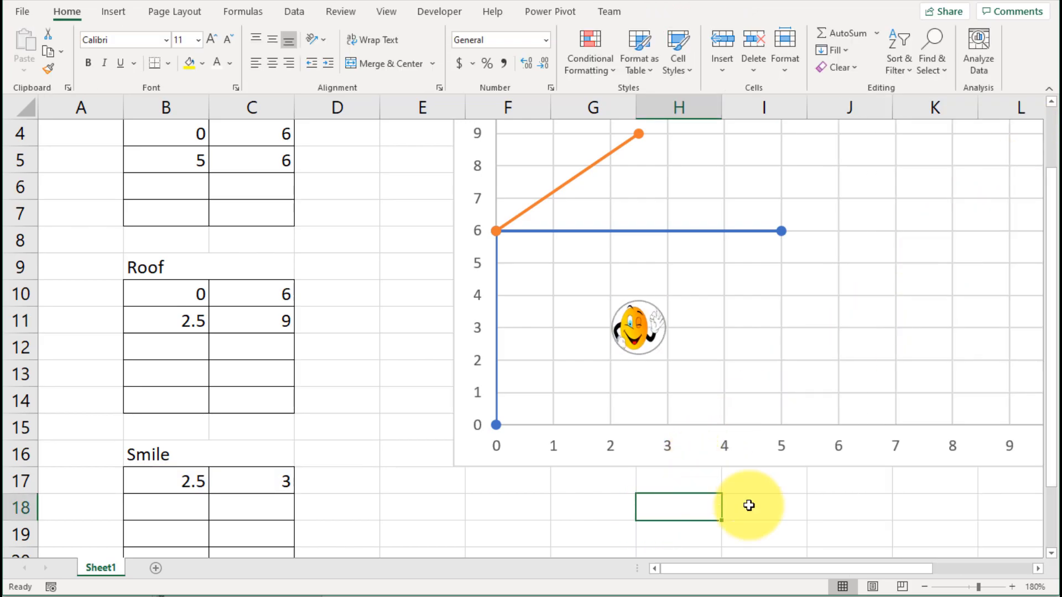
left_click(924, 586)
left_click(924, 587)
left_click(924, 587)
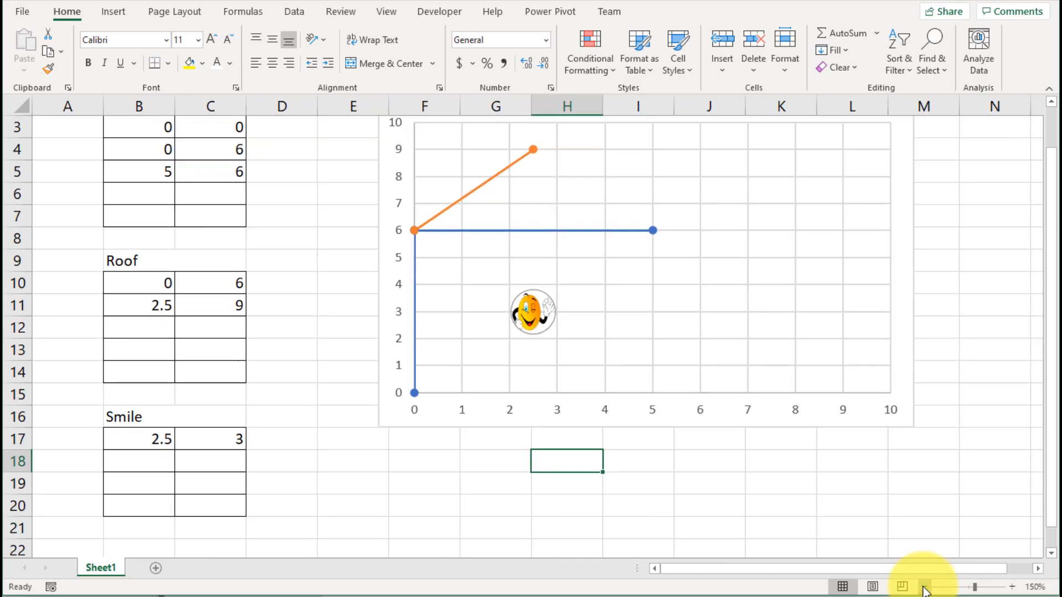
left_click(924, 586)
left_click(924, 586)
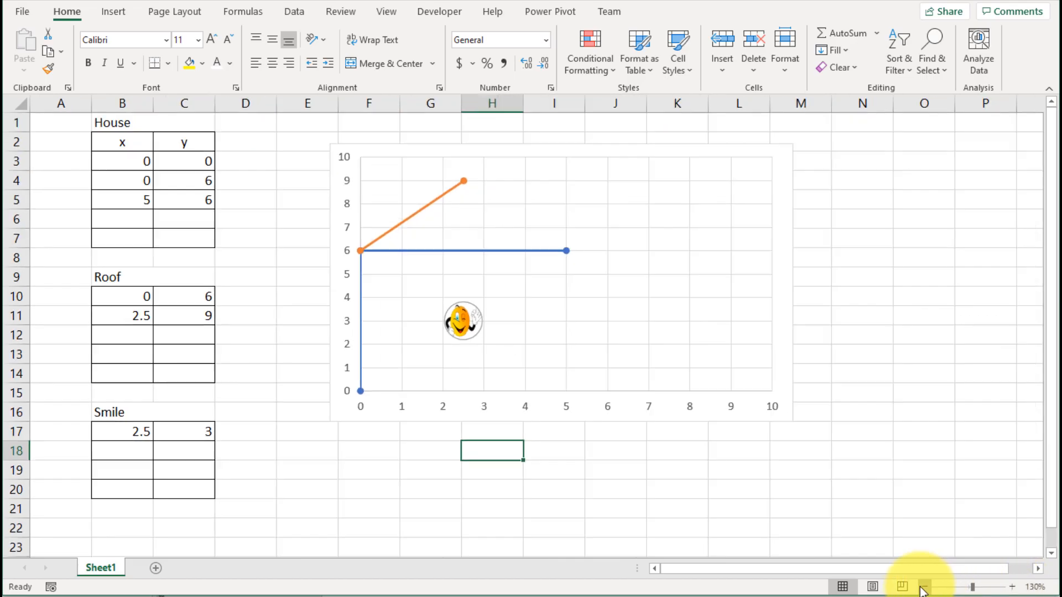
left_click(924, 587)
left_click(924, 587)
left_click(924, 587)
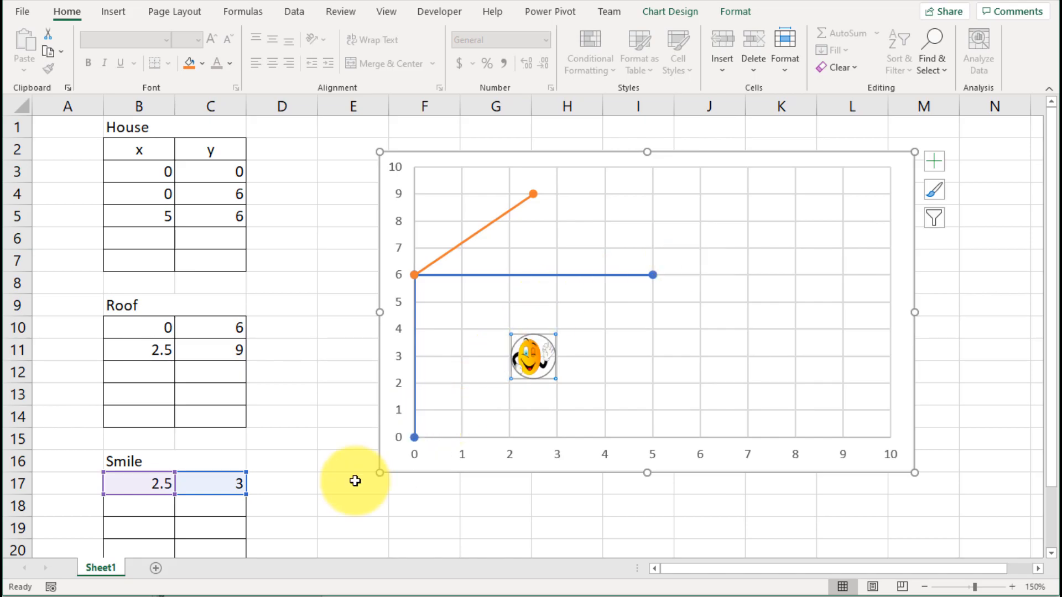
Step: Add a second worksheet to the workbook and return to Sheet1
left_click(152, 570)
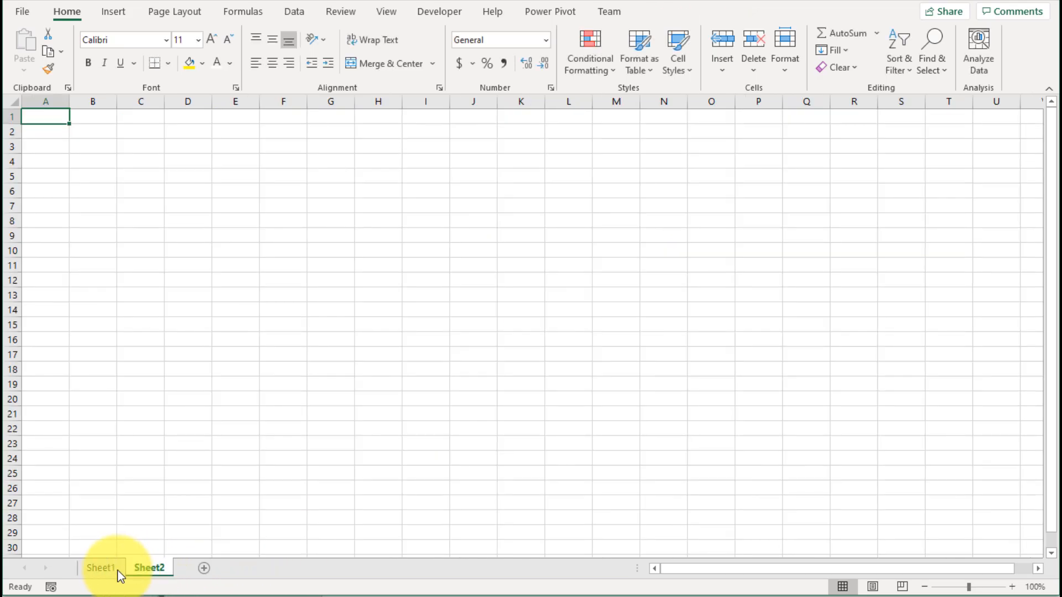
left_click(100, 568)
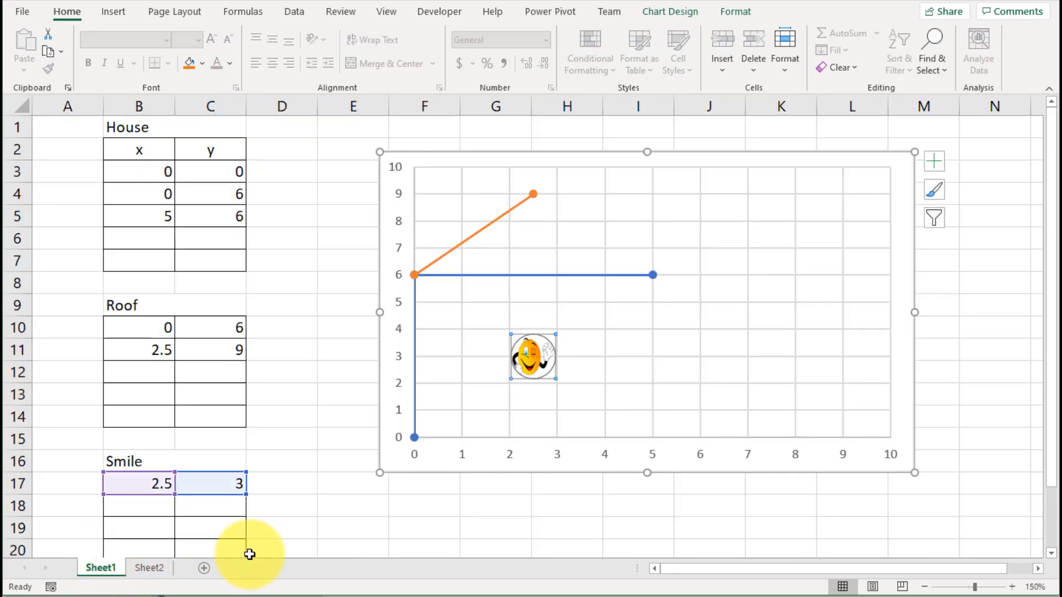
Step: Draw a rectangle shape about 2.01 cm wide and 1.32 cm high between the House table and the chart
left_click(320, 378)
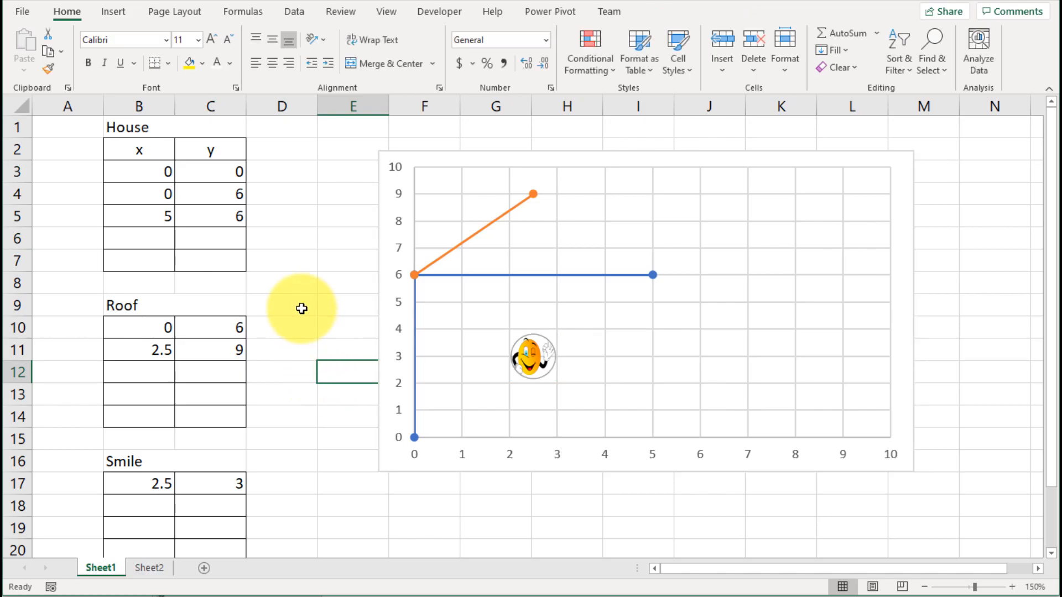
left_click(118, 15)
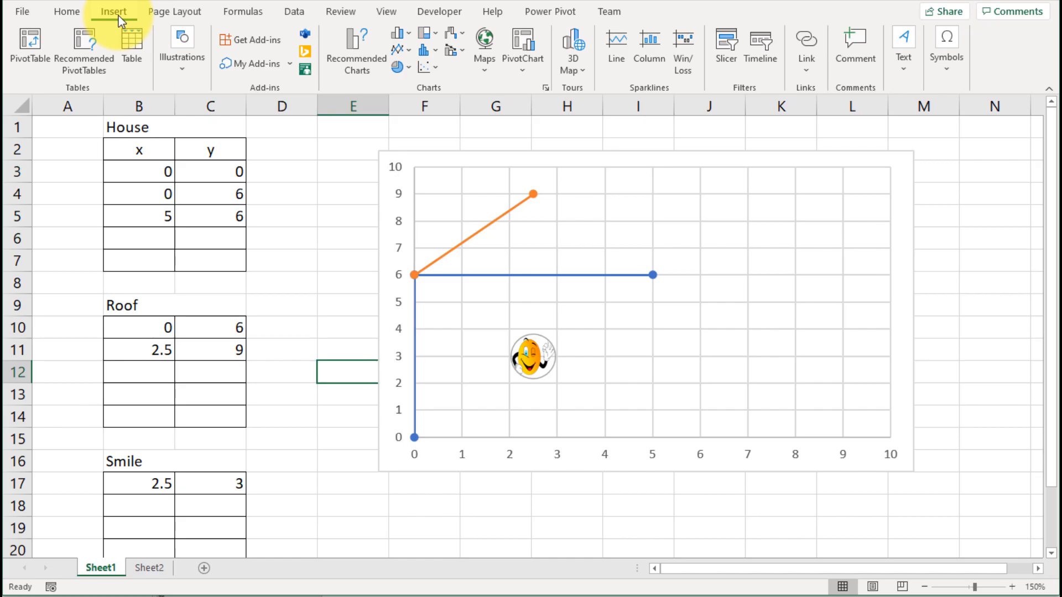
left_click(181, 67)
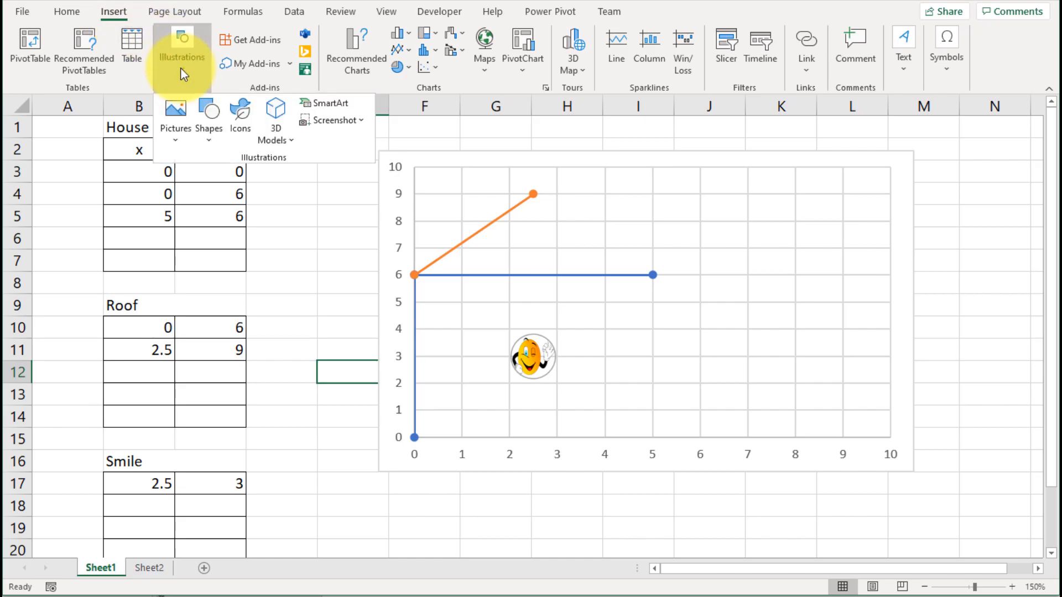
left_click(211, 128)
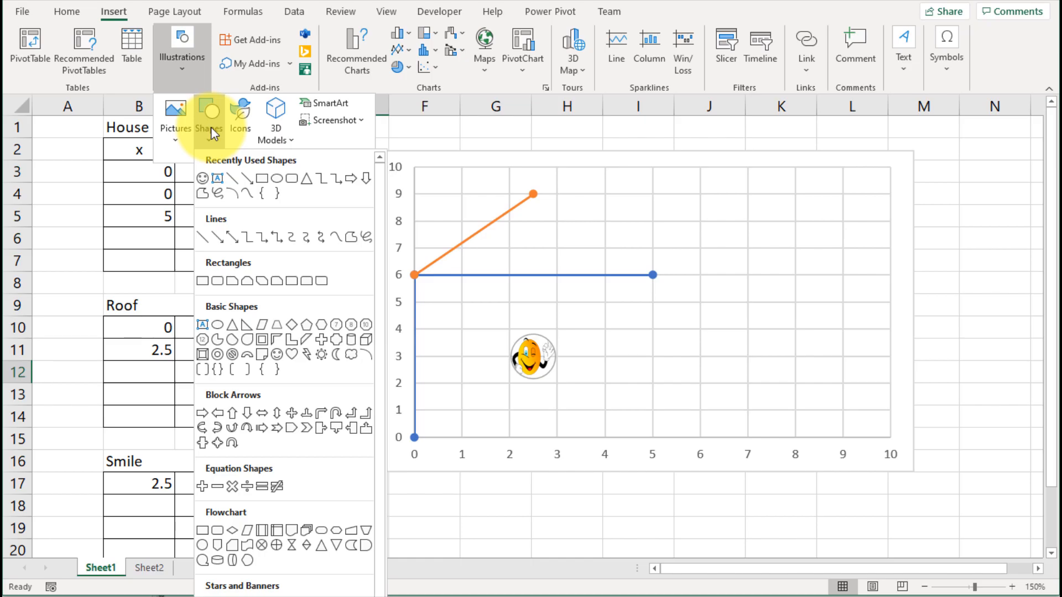
left_click(263, 178)
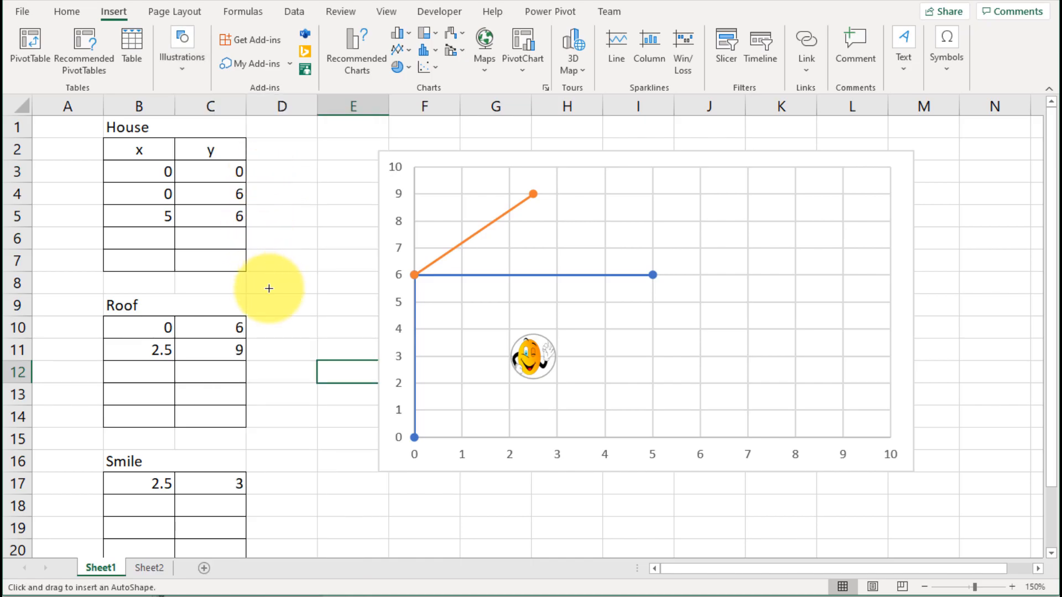
mouse_move(266, 139)
left_mouse_down()
mouse_move(277, 168)
mouse_move(350, 171)
mouse_move(351, 194)
left_mouse_up()
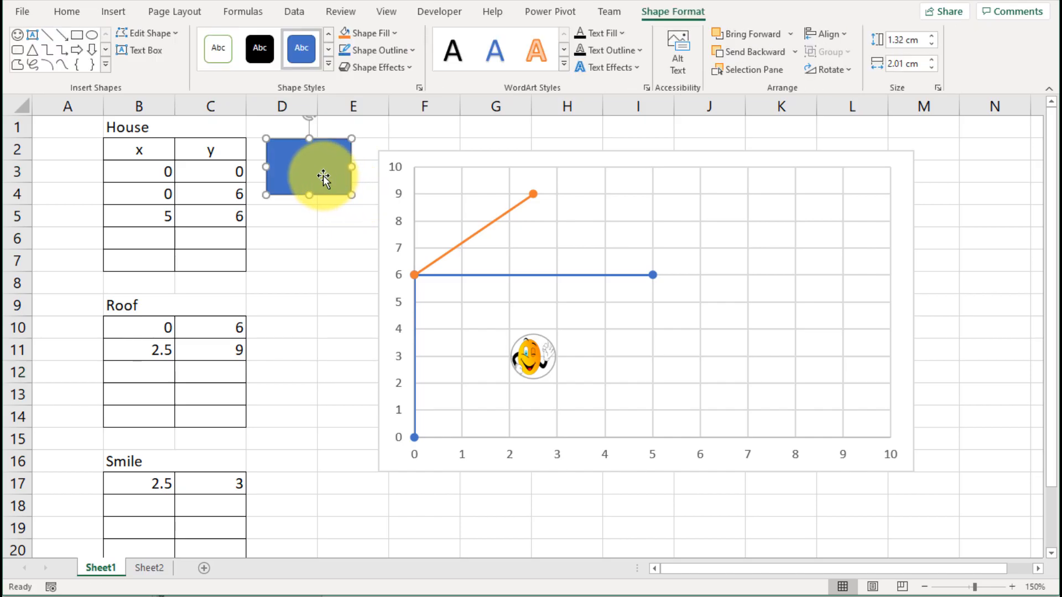
Step: Add the text "Next Level" to the blue rectangle beside the House table
right_click(323, 175)
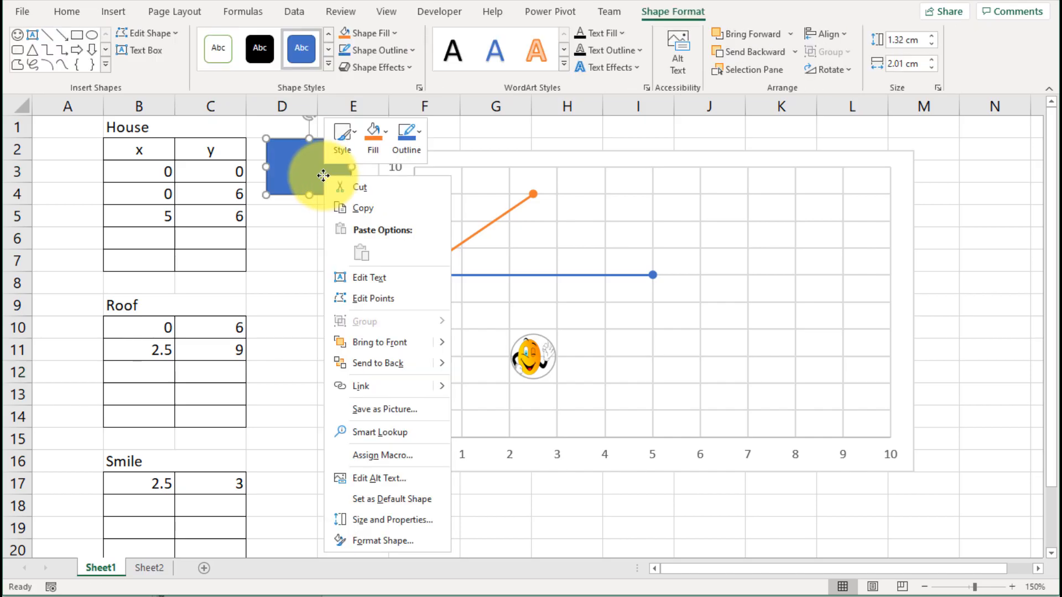
left_click(369, 277)
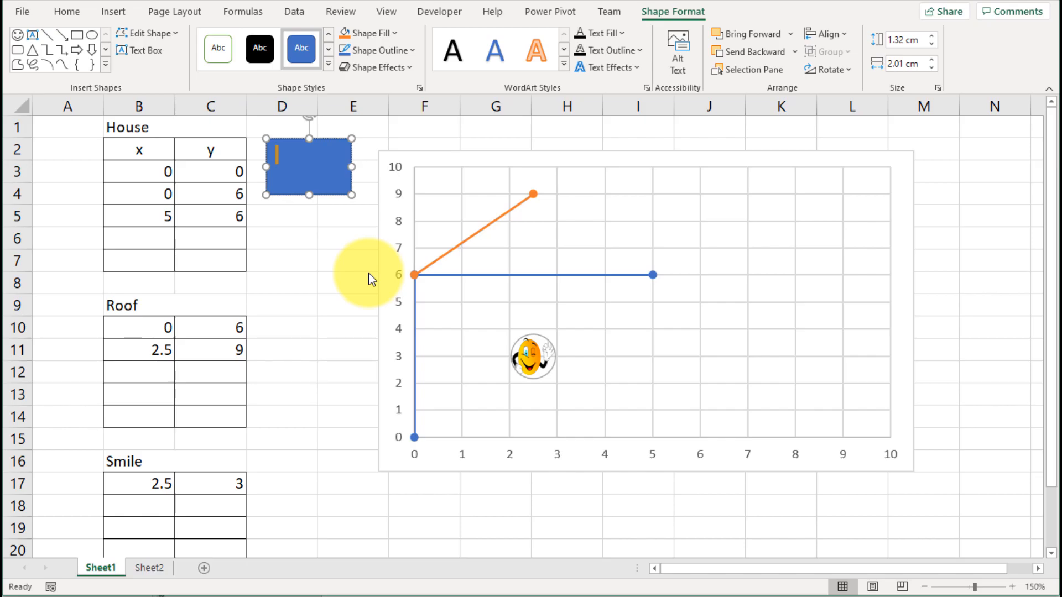
type("Next Level")
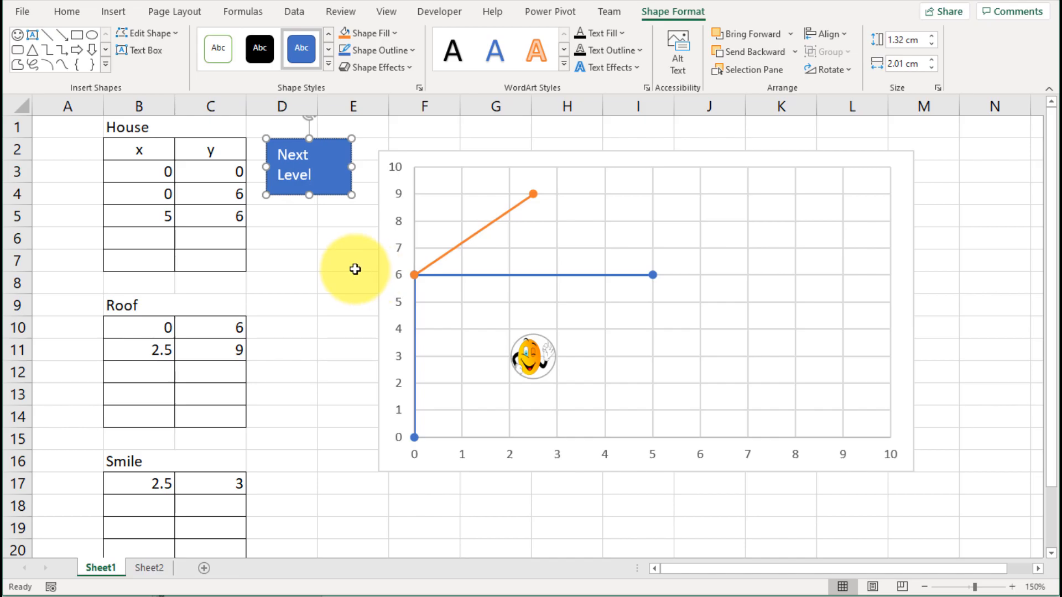
left_click(327, 232)
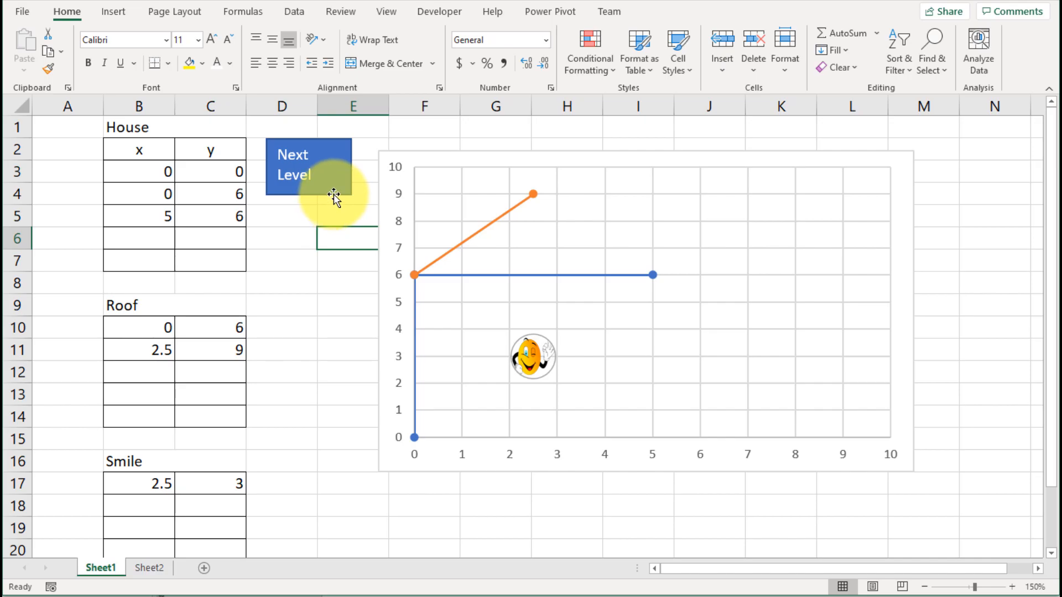
Step: Link the Next Level shape to cell B3 on Sheet2 as a place in this document
left_click(332, 199)
right_click(333, 194)
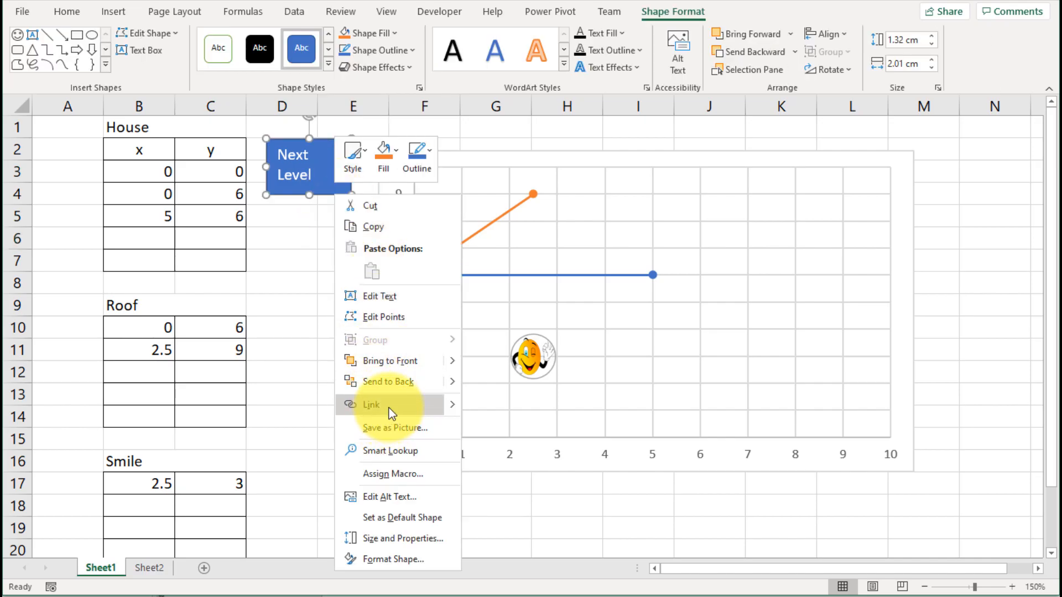
mouse_move(458, 409)
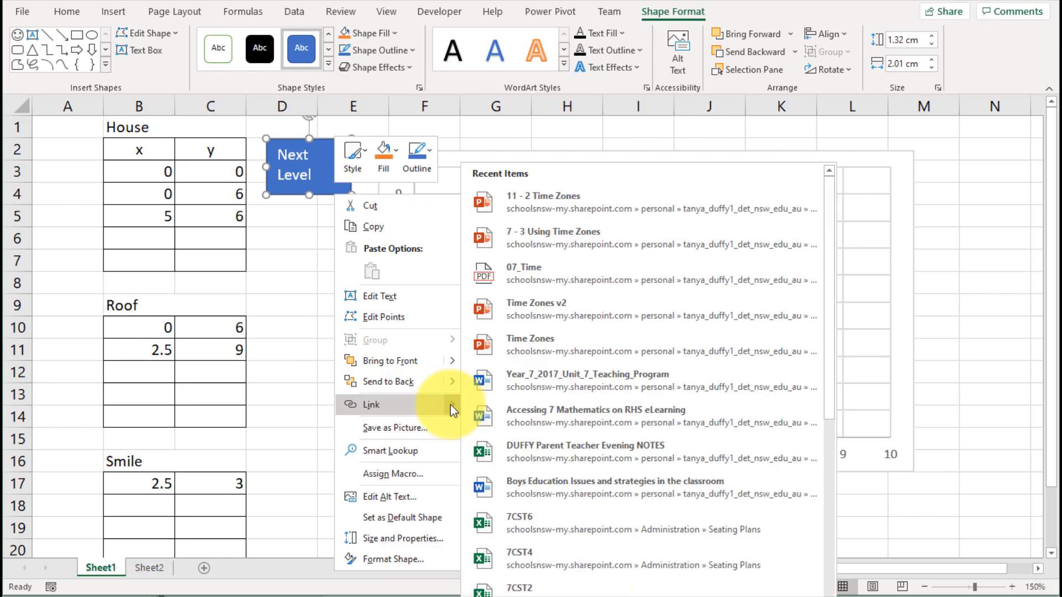
left_click(439, 405)
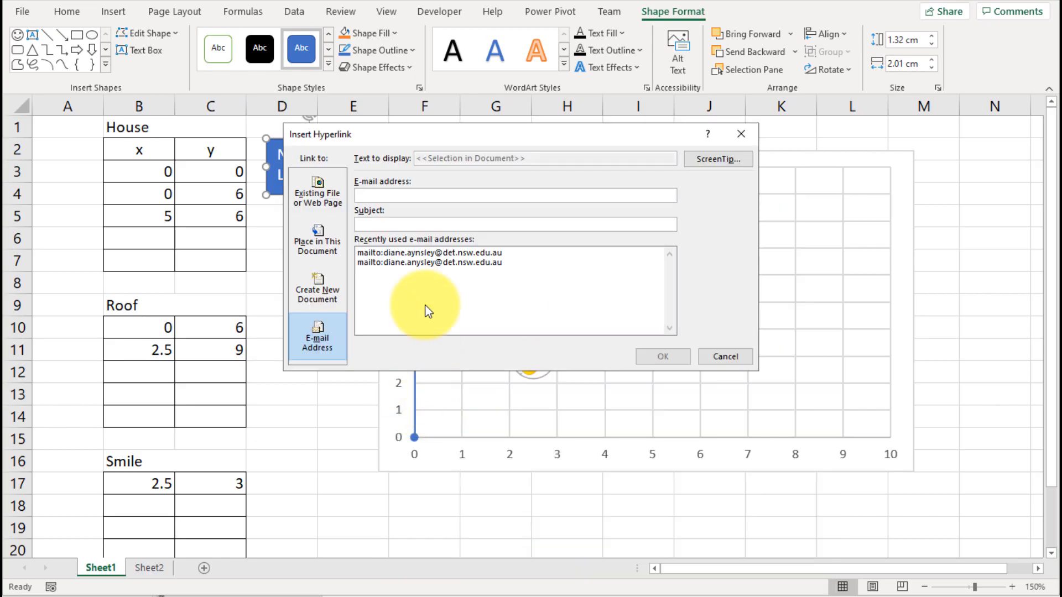
left_click(310, 237)
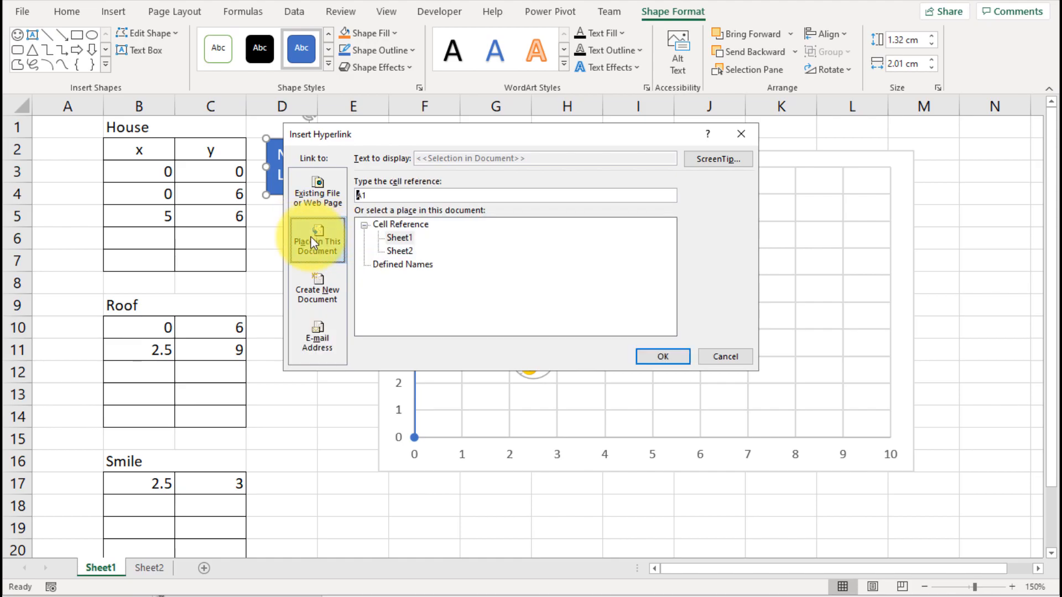
left_click(401, 250)
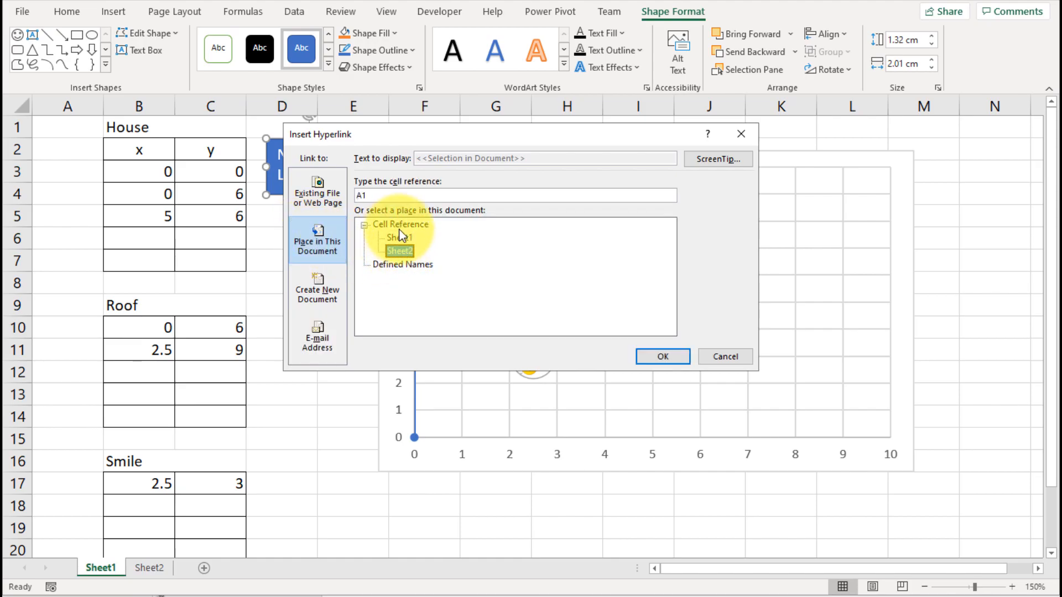
left_click(386, 197)
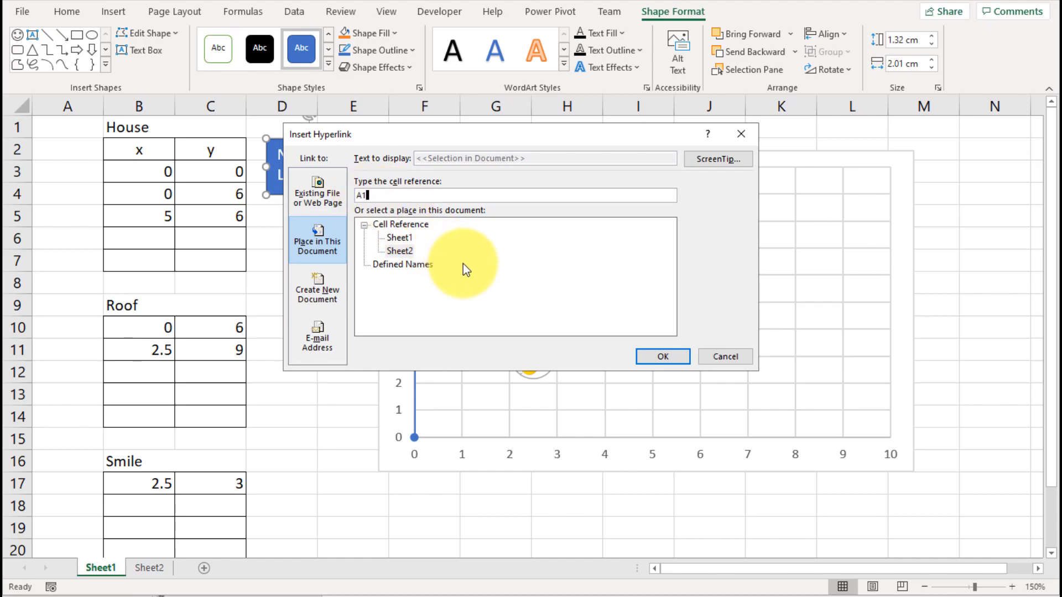
left_click_drag(371, 196, 348, 195)
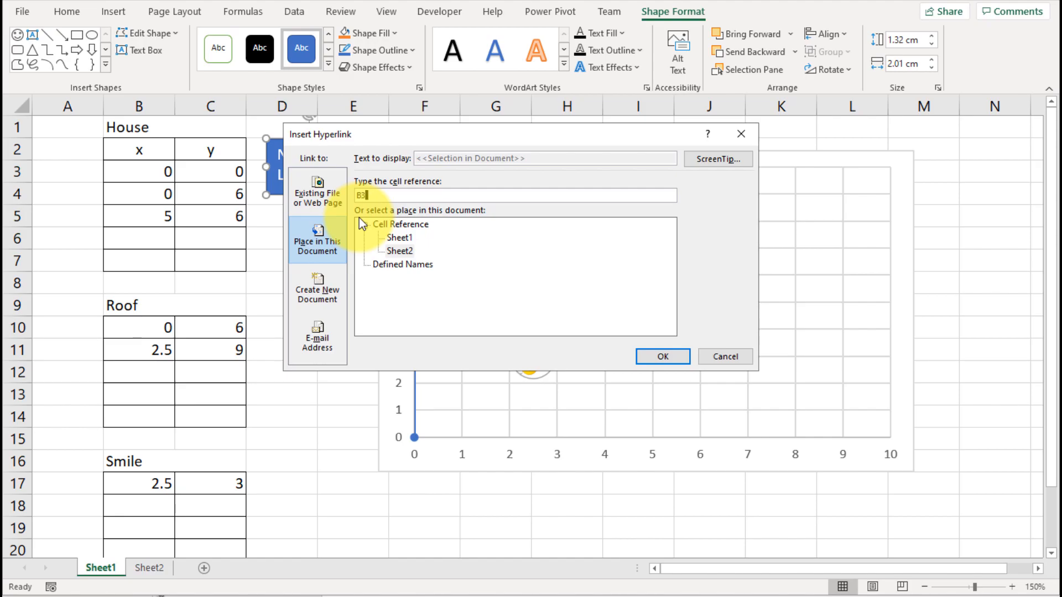
left_click(658, 356)
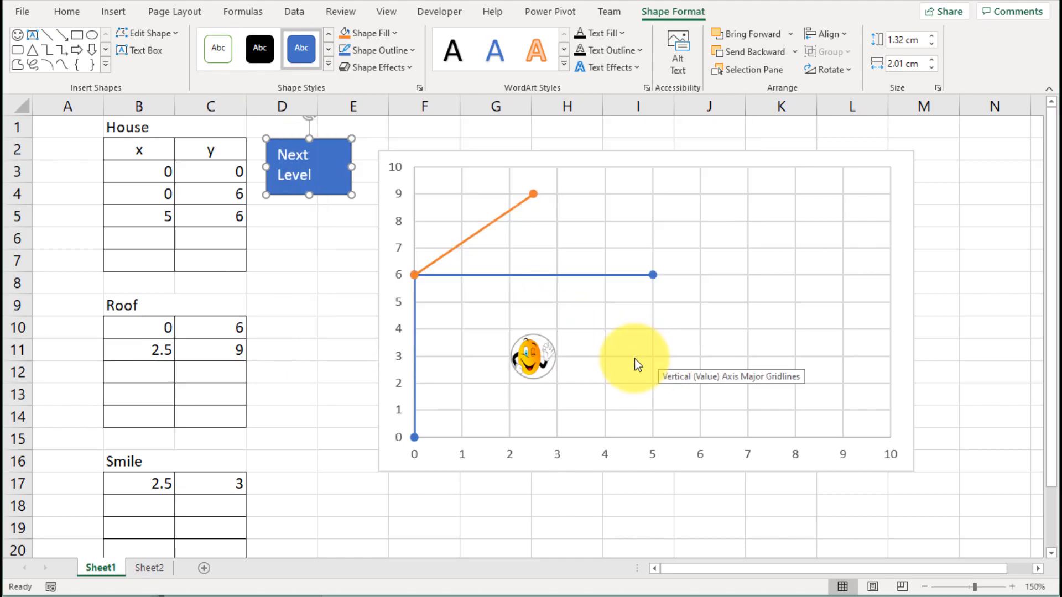
Step: Test the Next Level shape's link and return to Sheet1
left_click(310, 456)
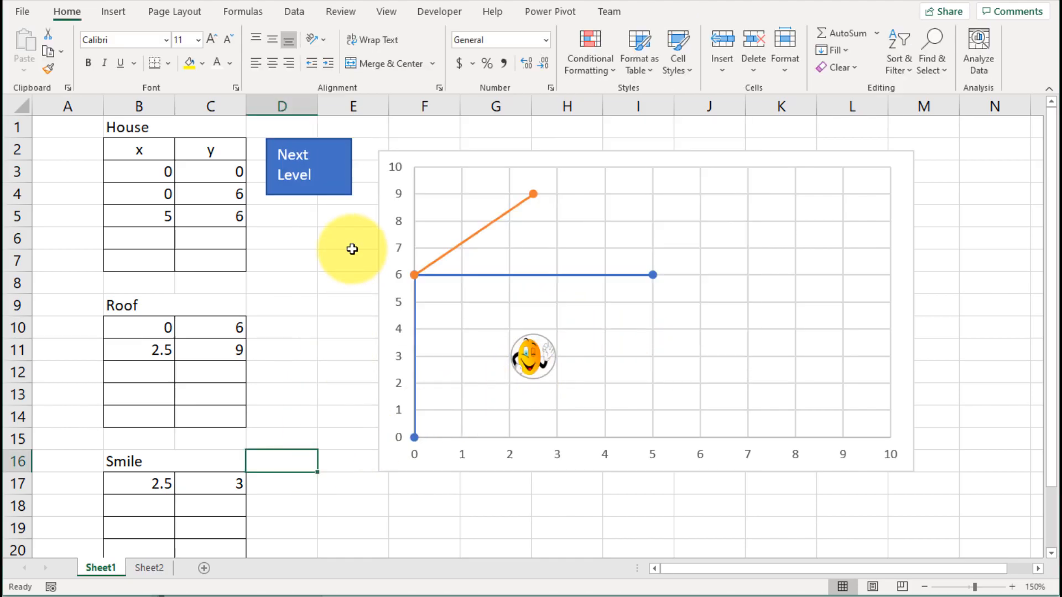
left_click(302, 182)
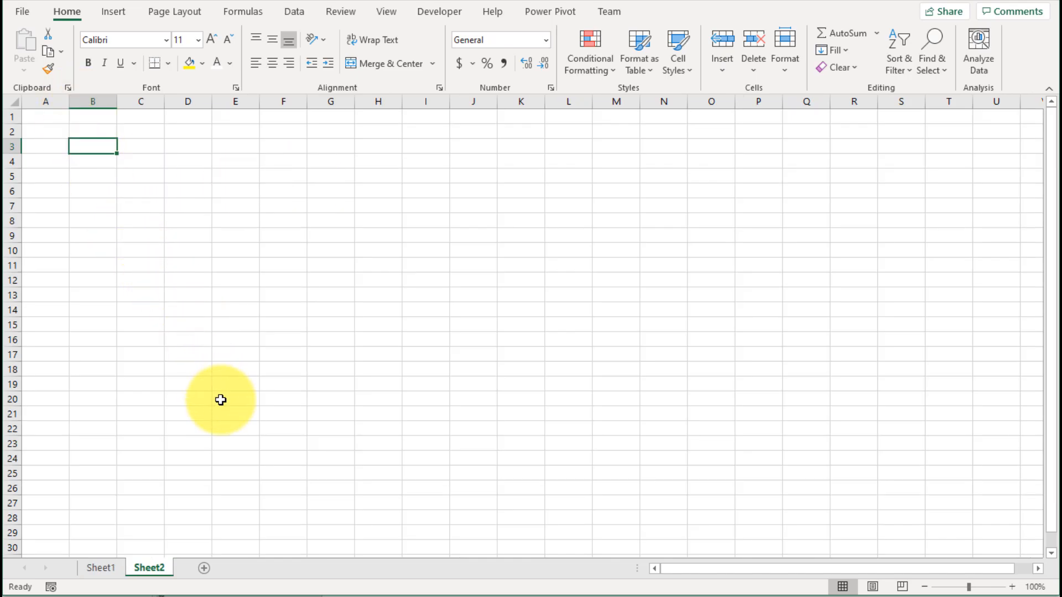
left_click(101, 572)
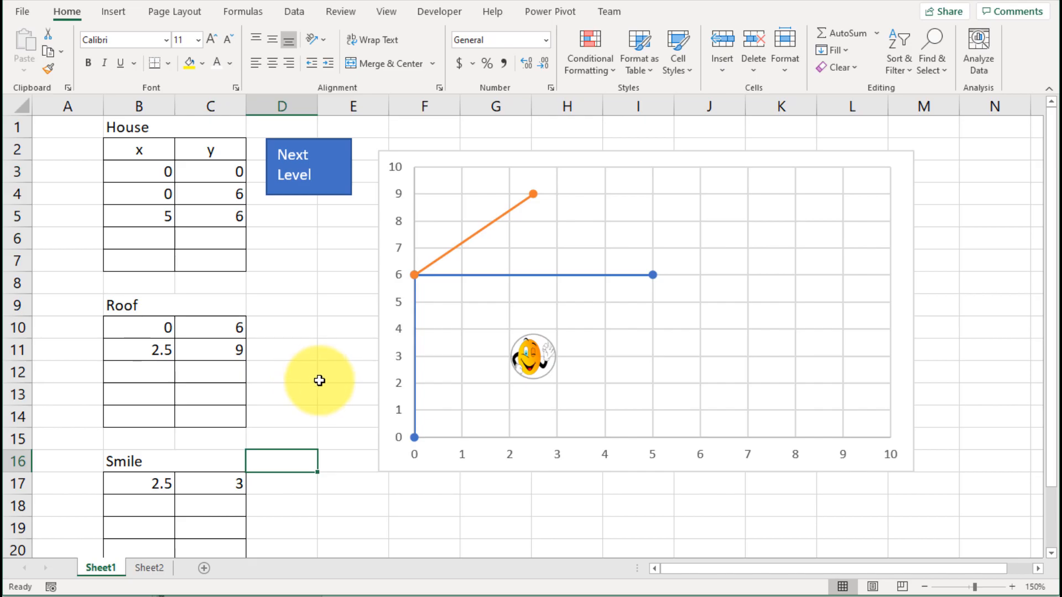
Step: Examine the chart area's positioning, printing and locking properties
left_click(454, 159)
right_click(455, 158)
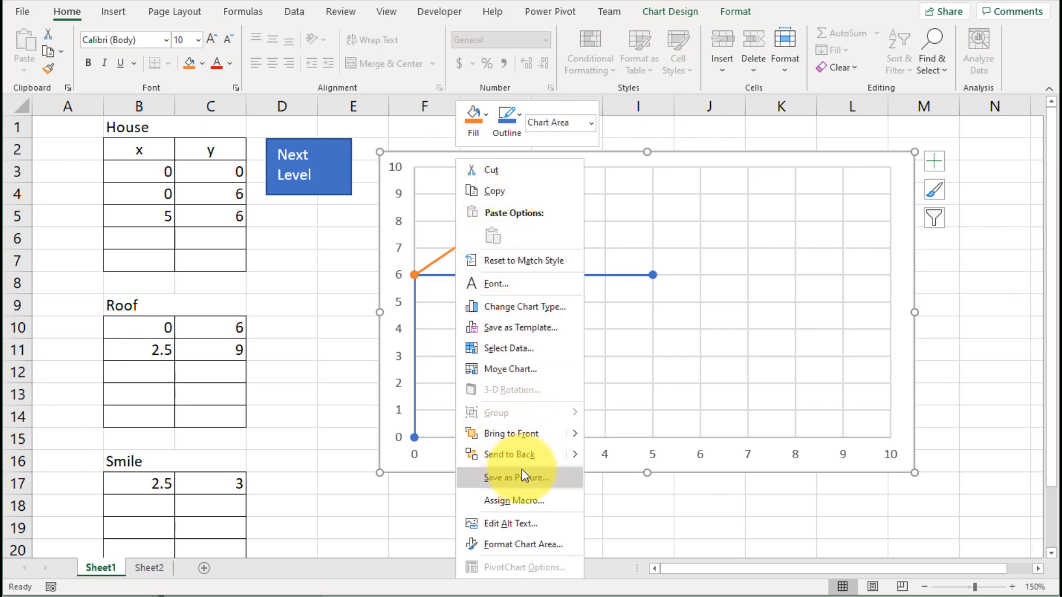
left_click(533, 545)
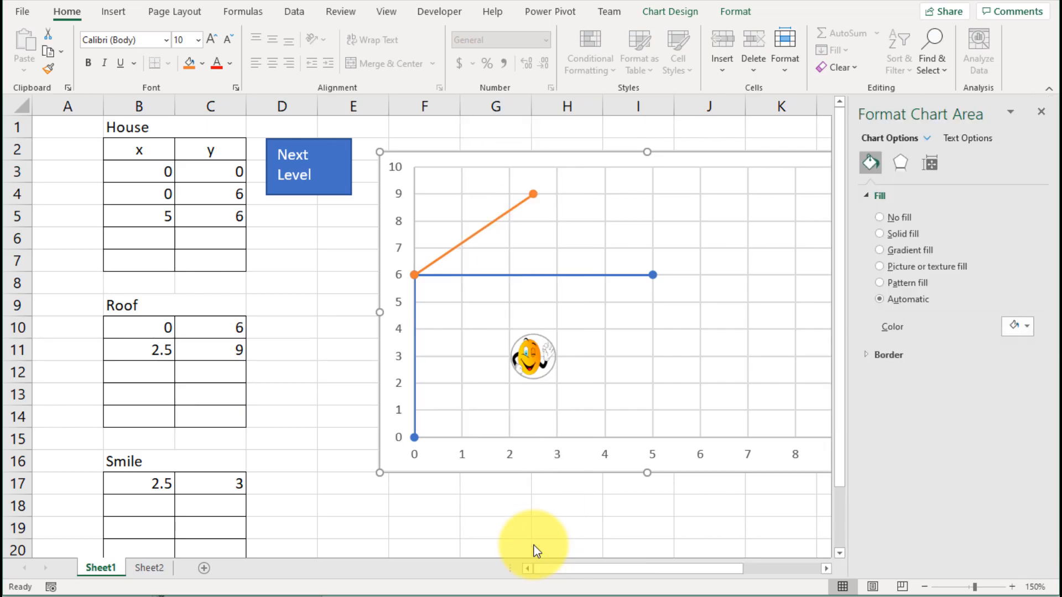
left_click(930, 164)
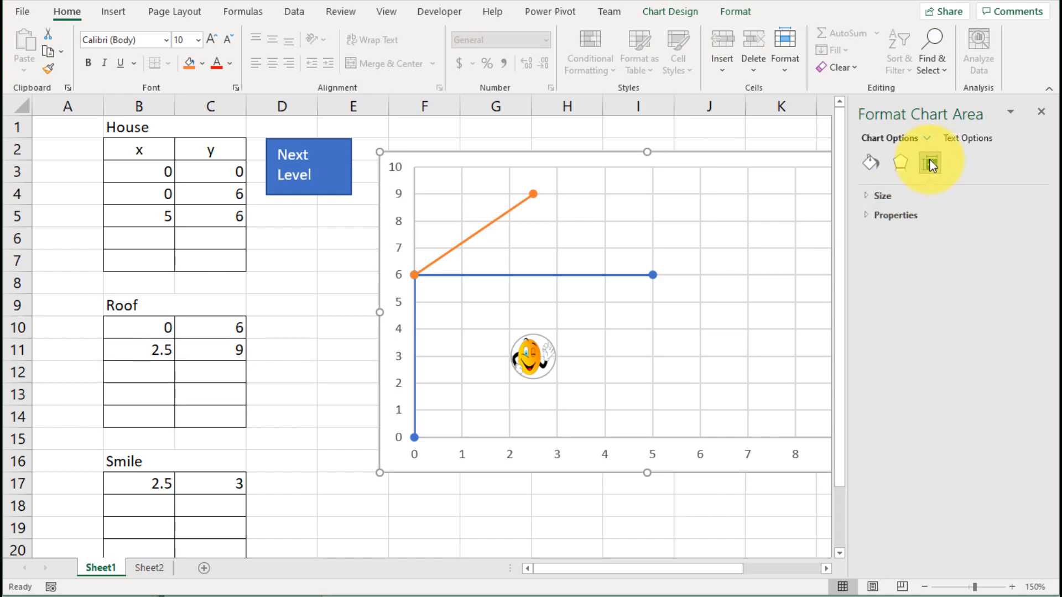
left_click(866, 215)
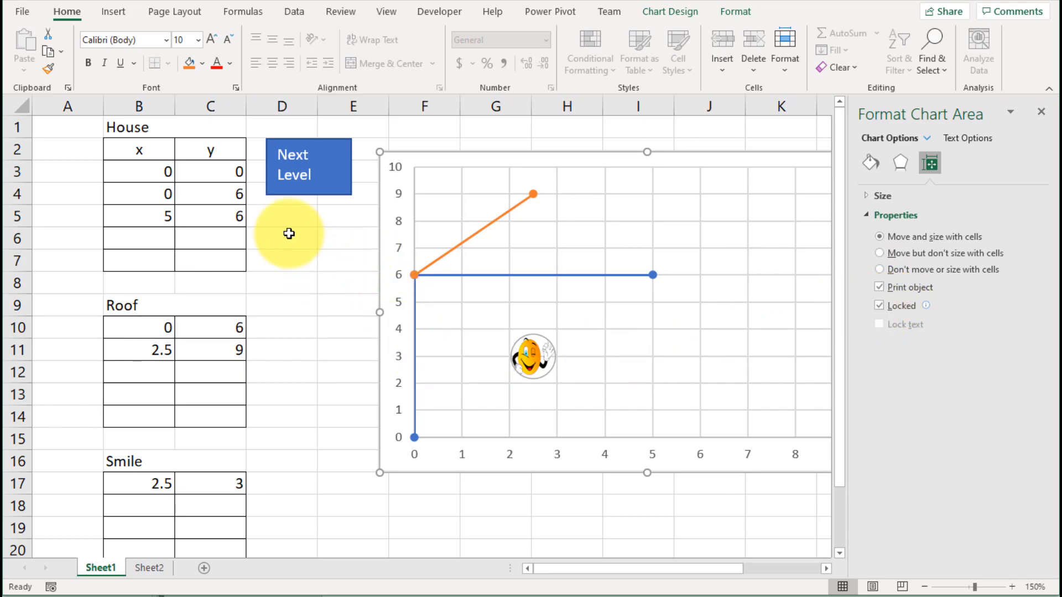
Step: Unlock the House table's coordinate cells B3:C7 in their cell protection settings
left_click(208, 216)
left_click_drag(158, 172, 220, 259)
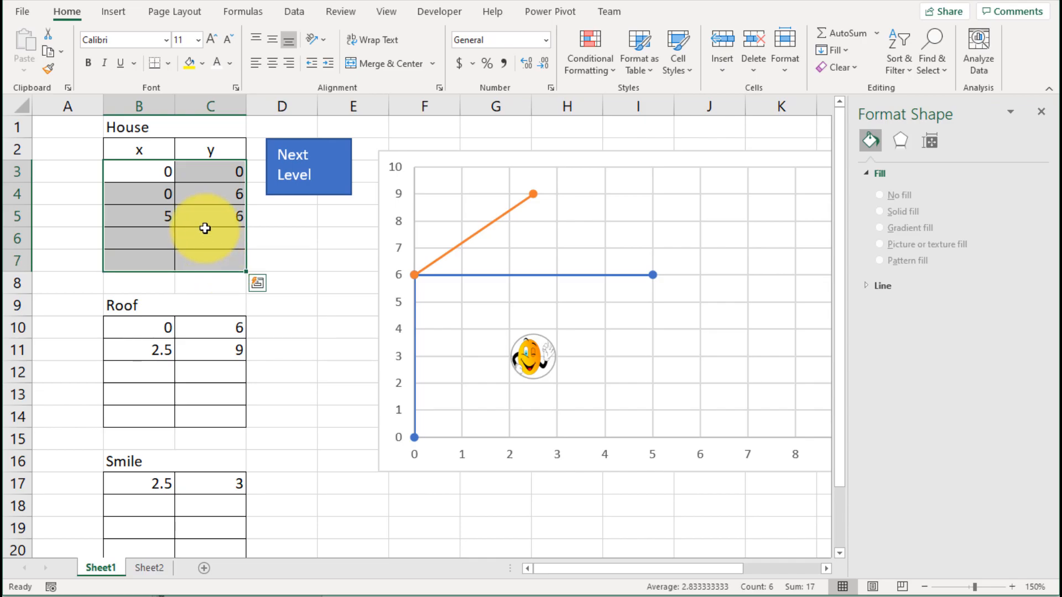
left_click(922, 138)
right_click(157, 216)
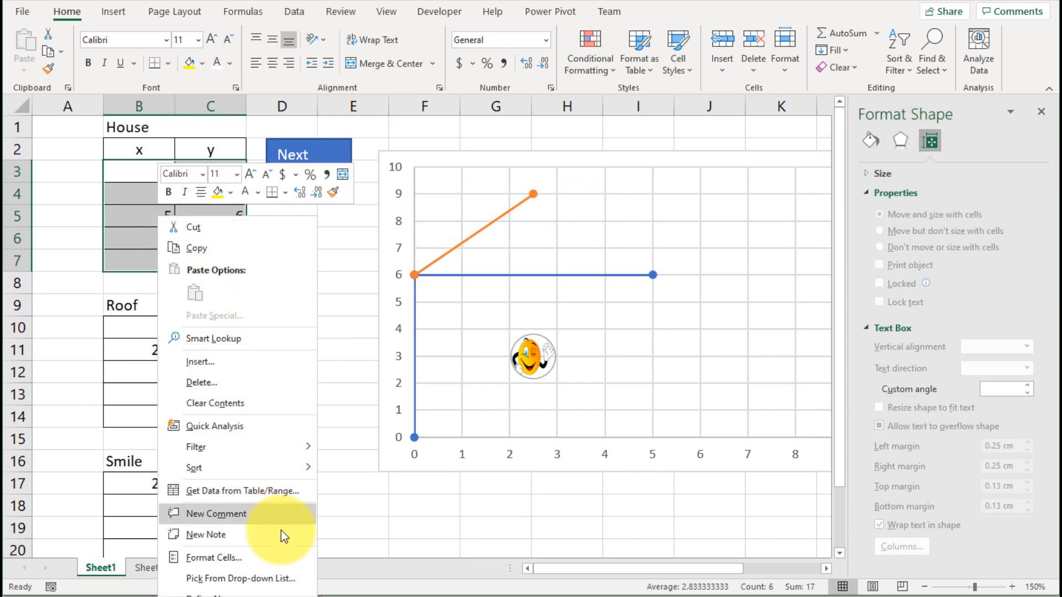
left_click(261, 562)
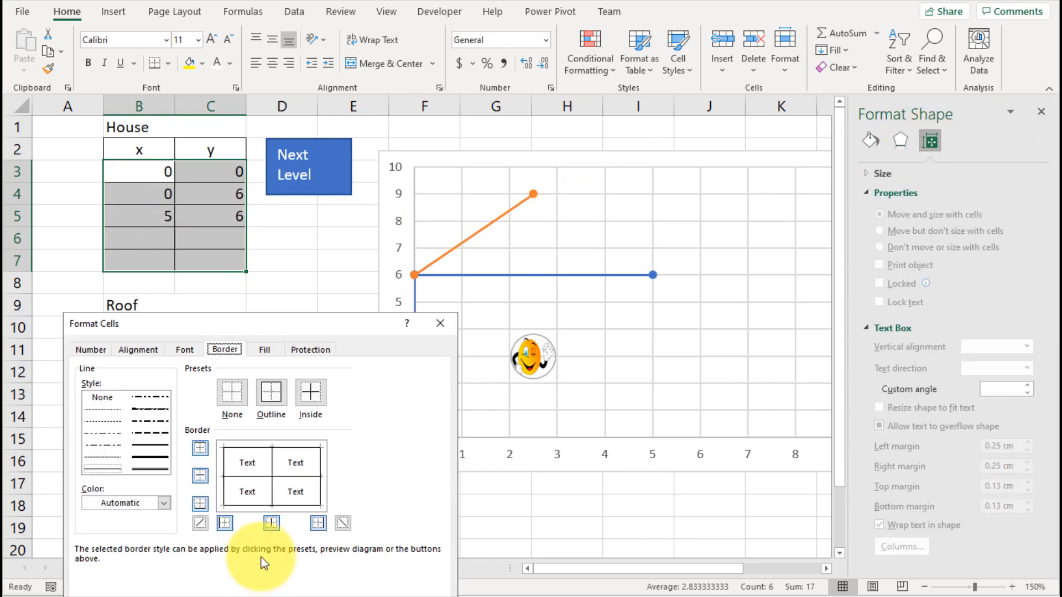
left_click_drag(318, 322, 636, 101)
left_click(625, 132)
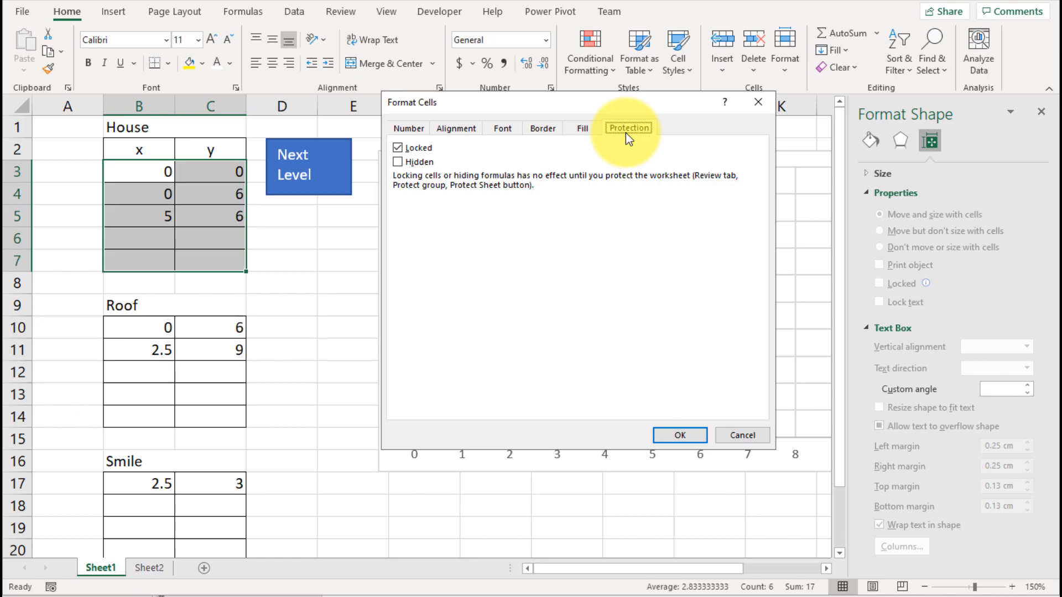
left_click(414, 148)
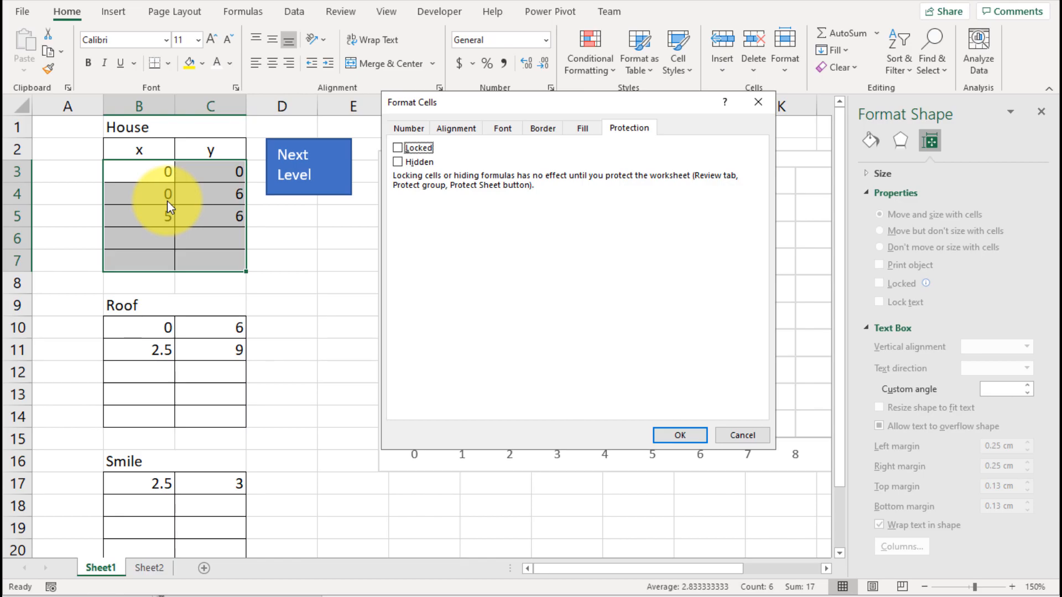
left_click(679, 435)
Step: Protect Sheet1 without a password, disallowing selection of locked cells and allowing only unlocked cells to be selected
left_click(348, 283)
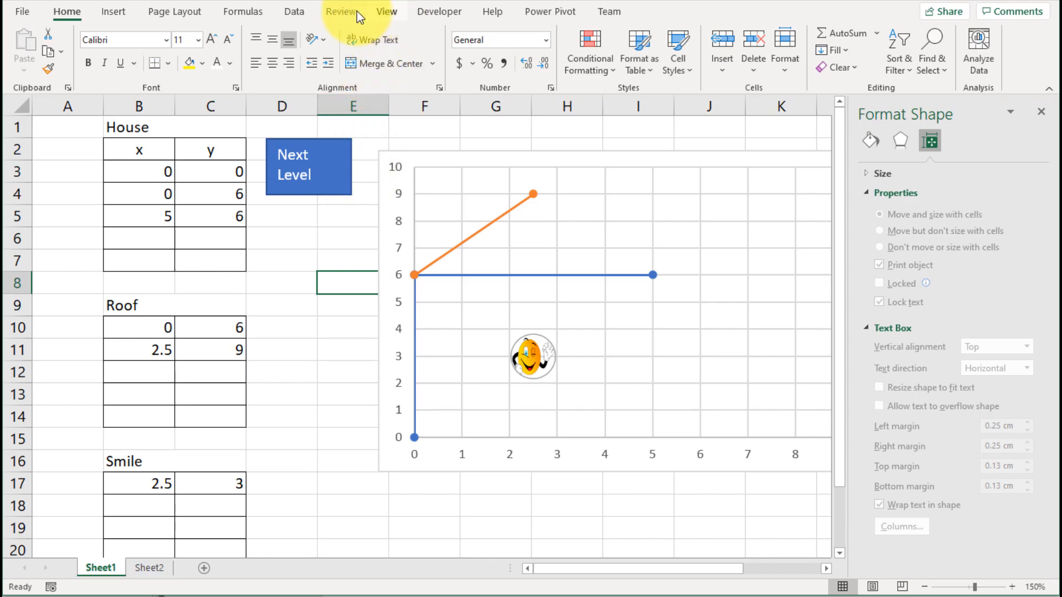
left_click(338, 12)
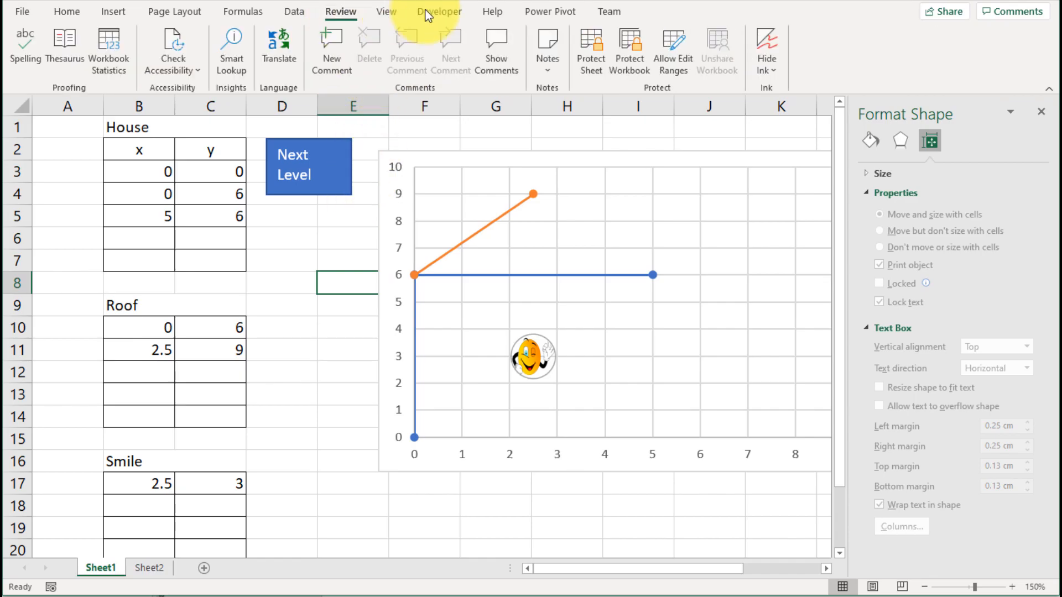
left_click(591, 65)
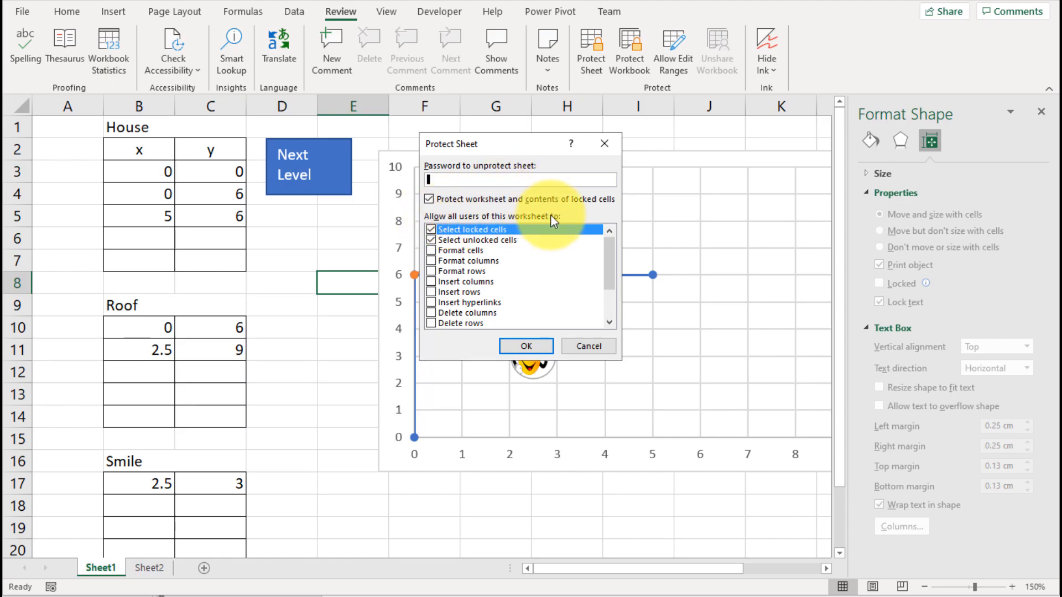
left_click(431, 229)
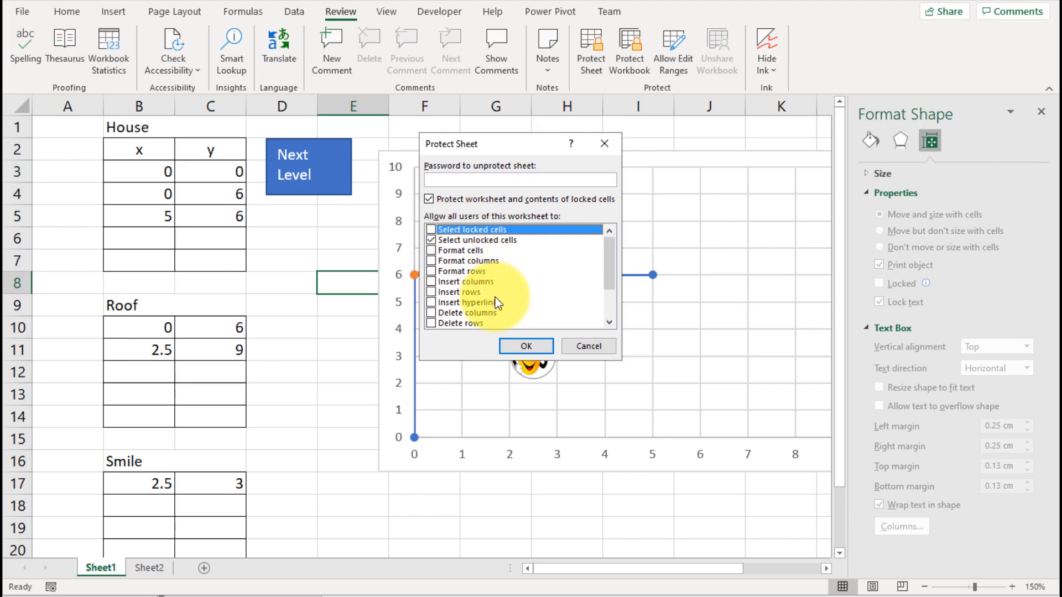
left_click(524, 344)
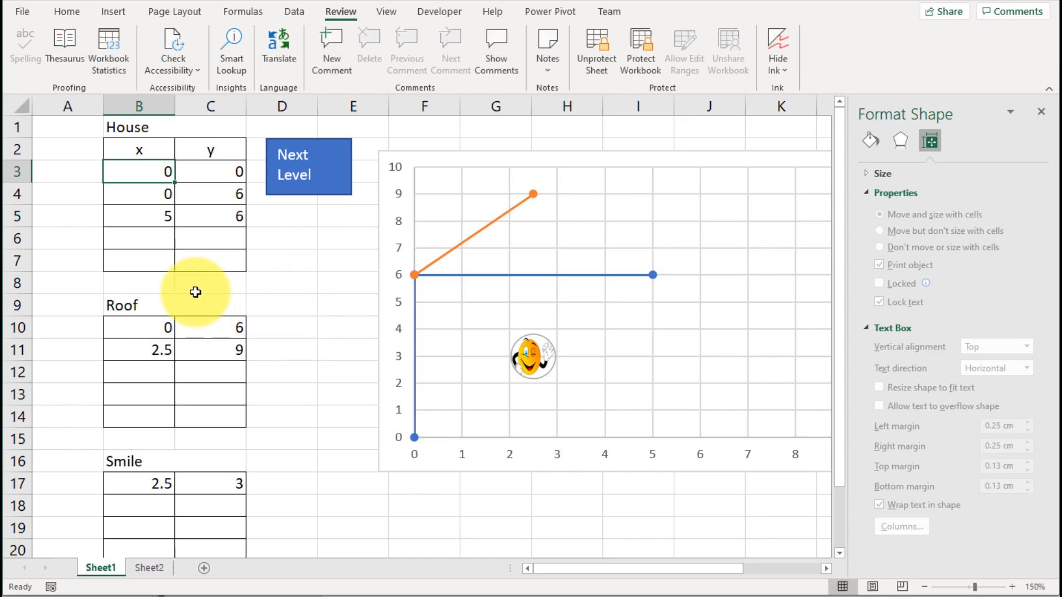
Step: Test that the unlocked House coordinate cells B3:C7 can be selected individually and as a range on the protected sheet
left_click(114, 248)
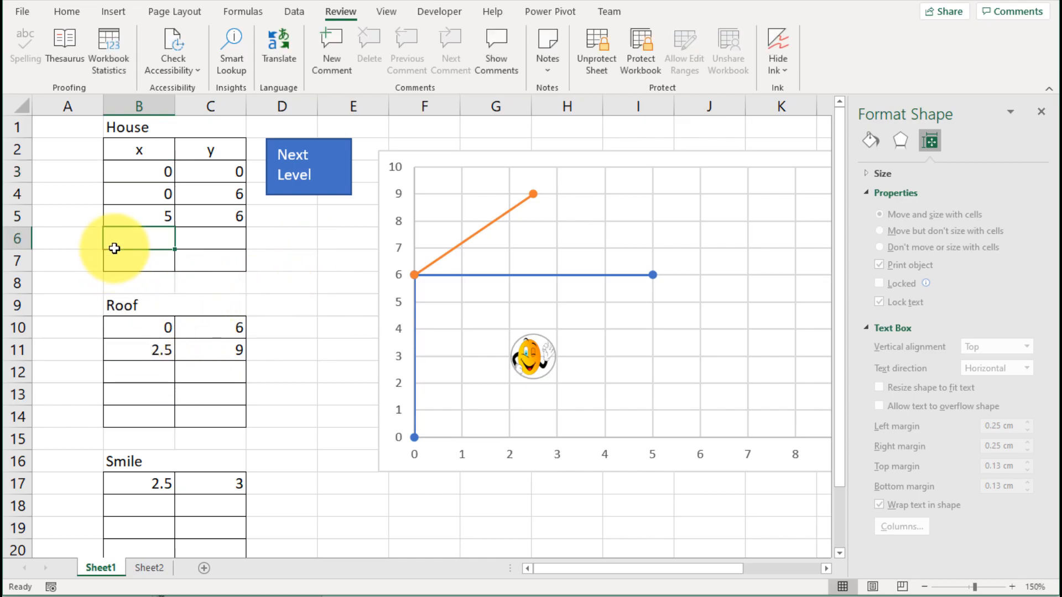
left_click(151, 175)
left_click(164, 192)
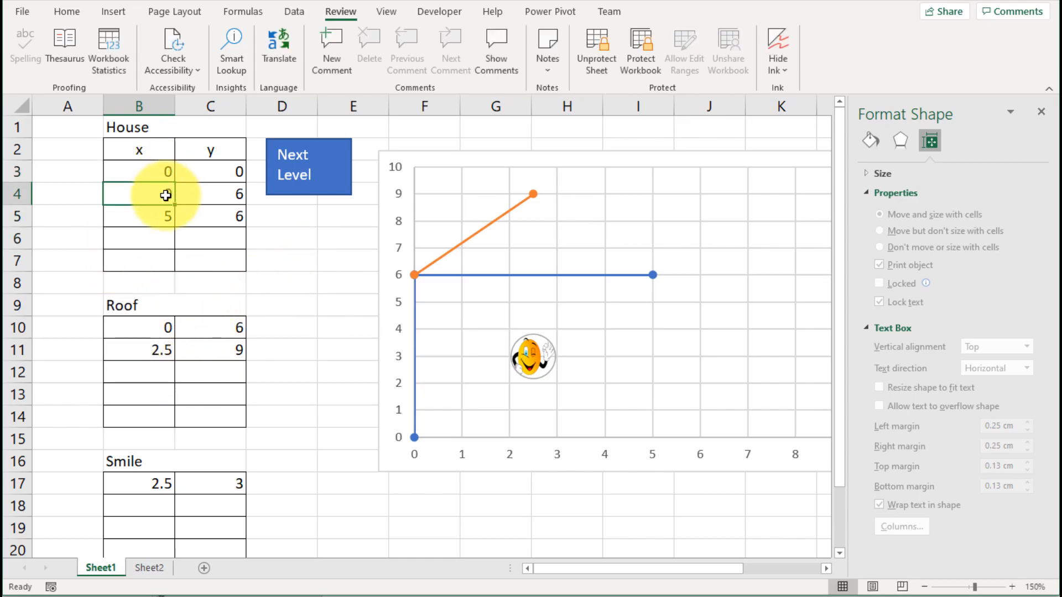
left_click(204, 171)
left_click(206, 194)
left_click_drag(145, 171, 214, 271)
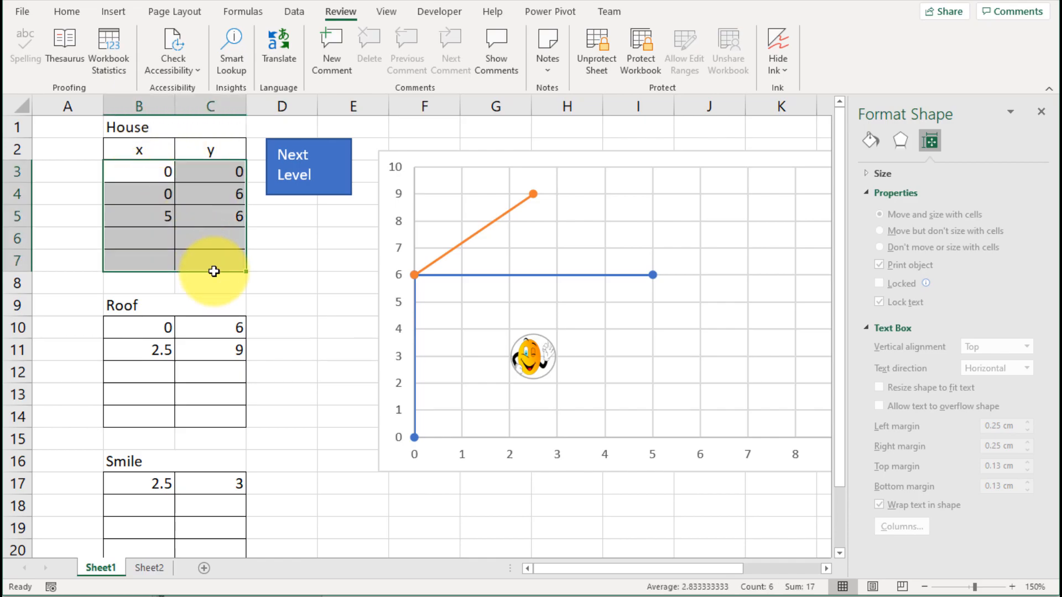
left_click(189, 173)
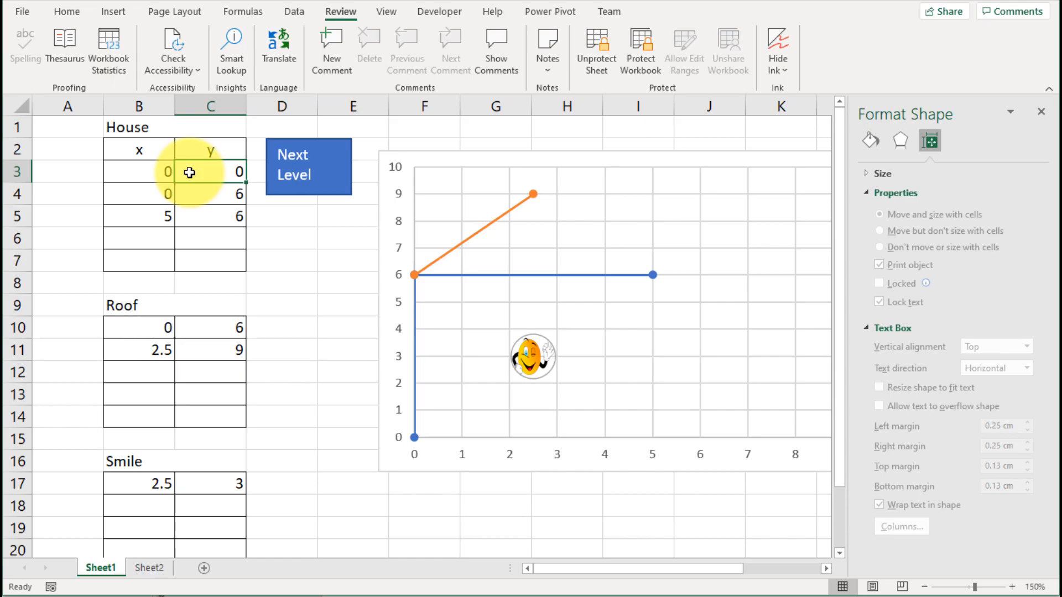
Step: Test moving between Sheet1 and Sheet2 through both the sheet tabs and the Next Level link, ending on Sheet1
left_click(149, 568)
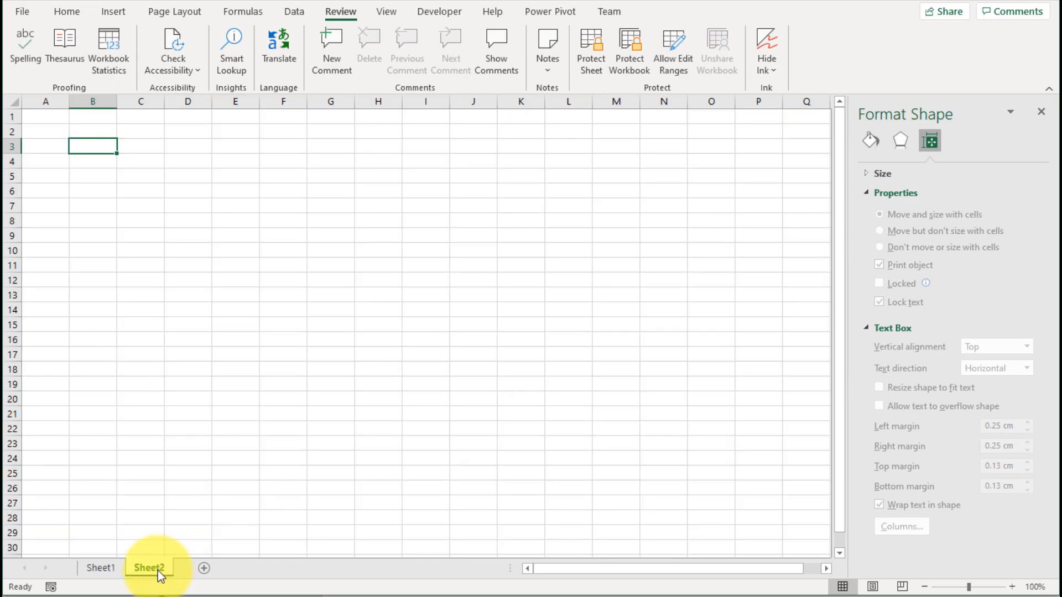
left_click(102, 569)
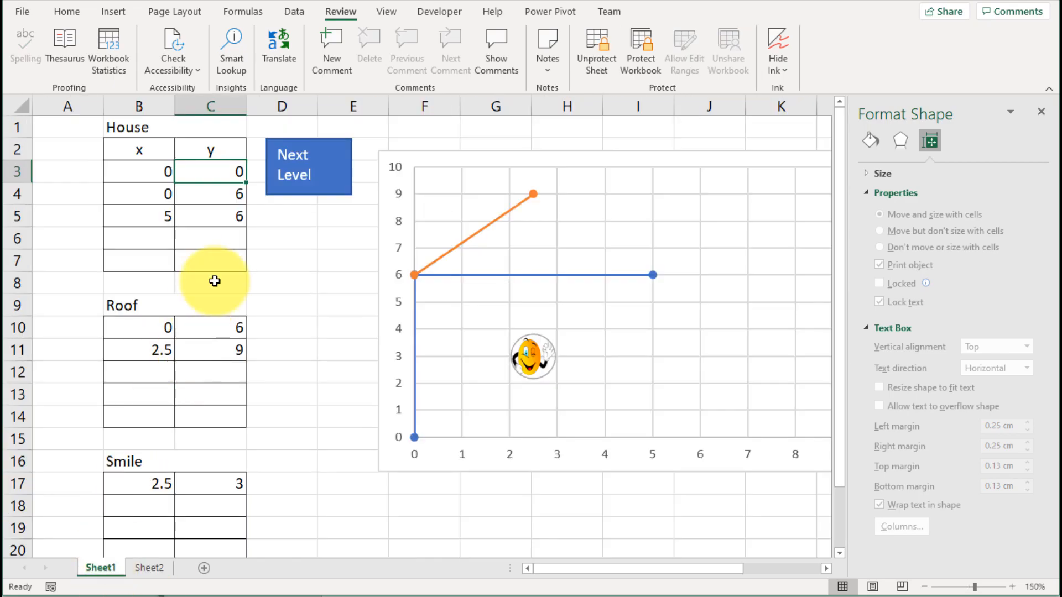
left_click(304, 168)
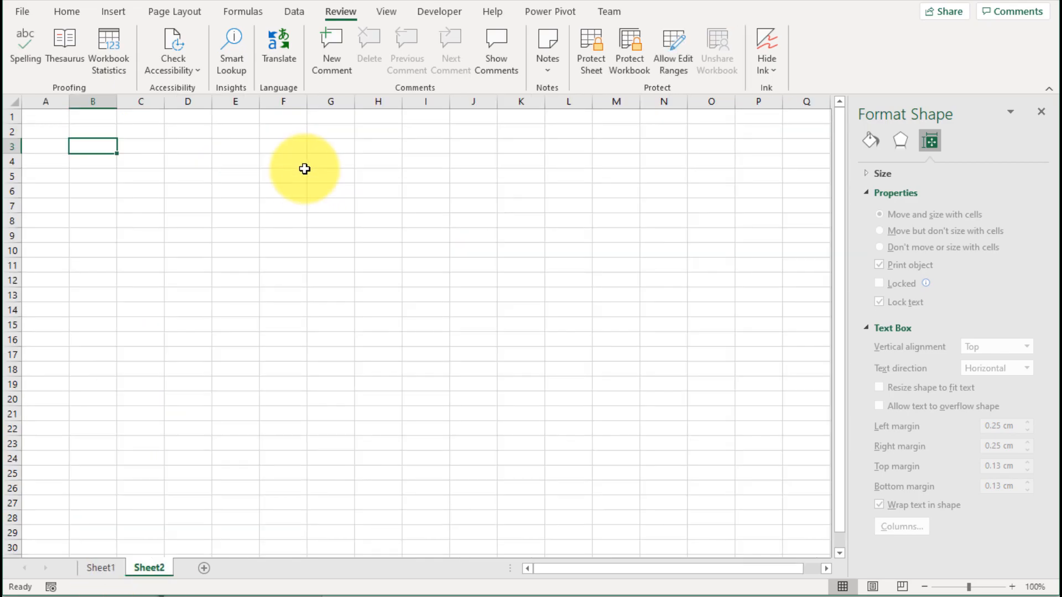
left_click(102, 569)
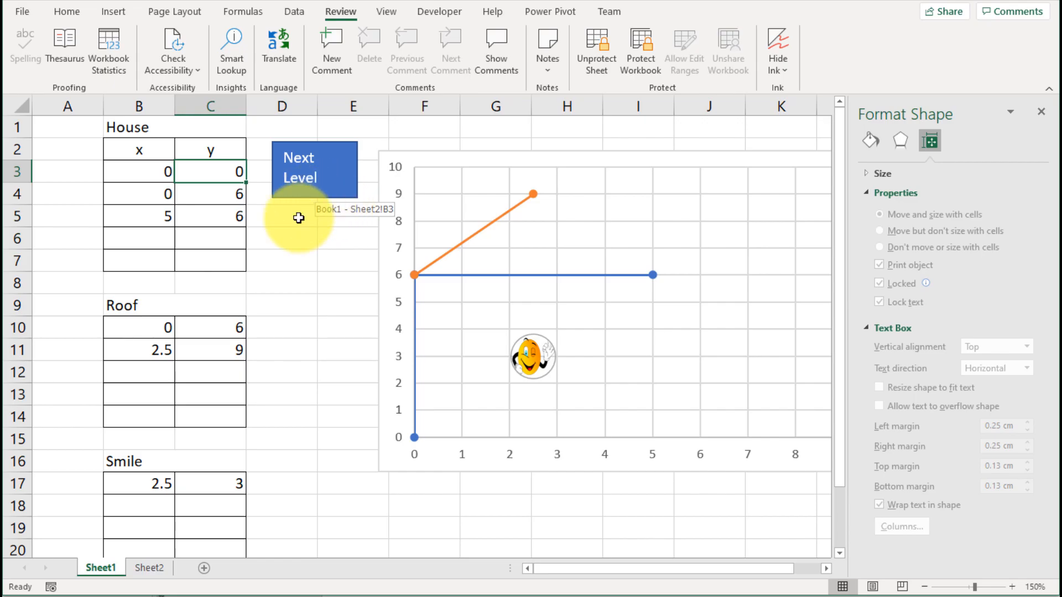
left_click(152, 570)
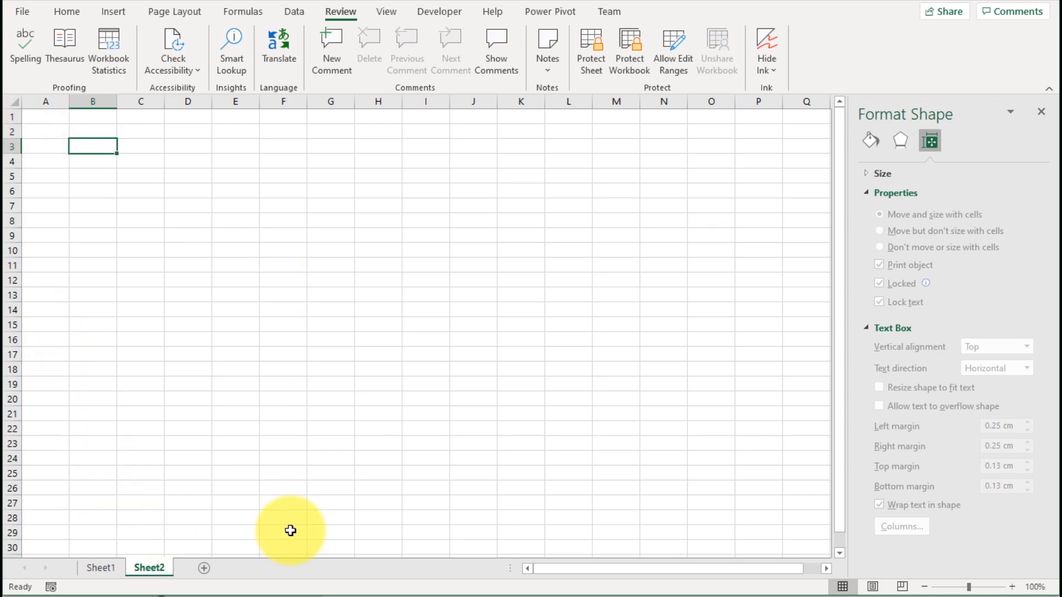
left_click(114, 574)
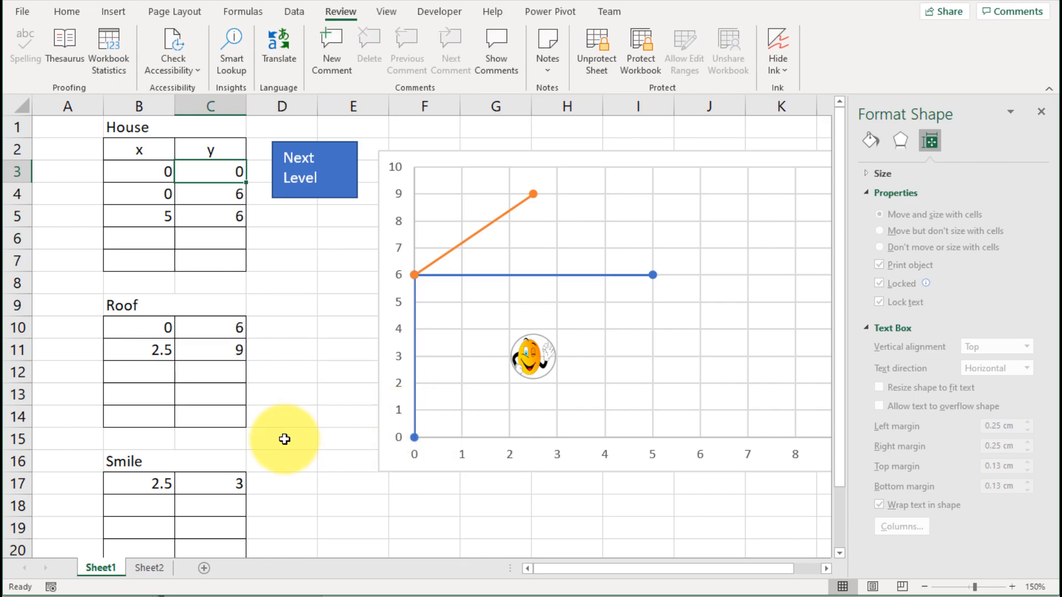
left_click(141, 571)
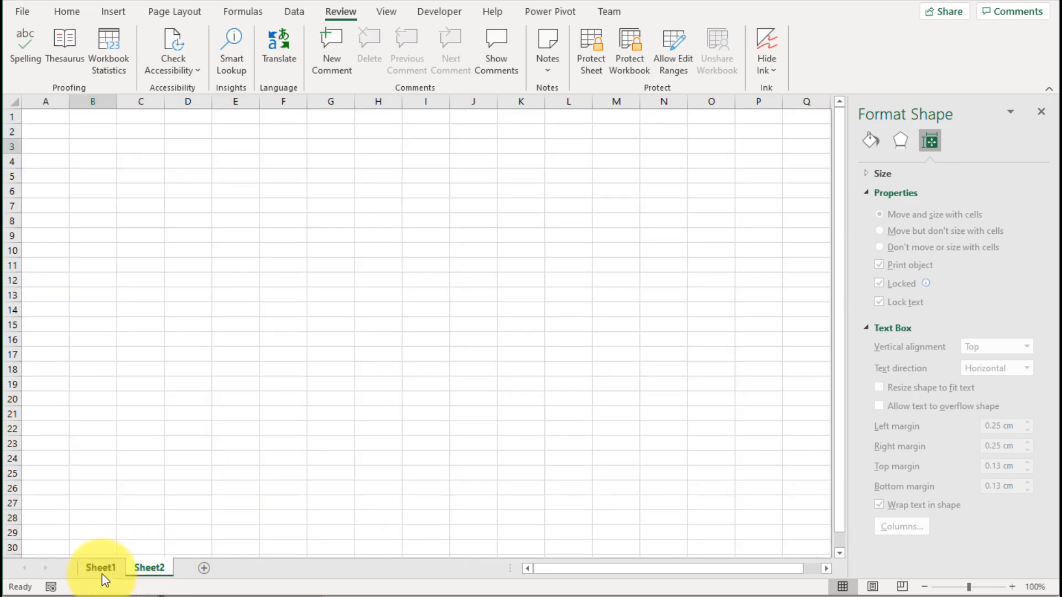
left_click(102, 574)
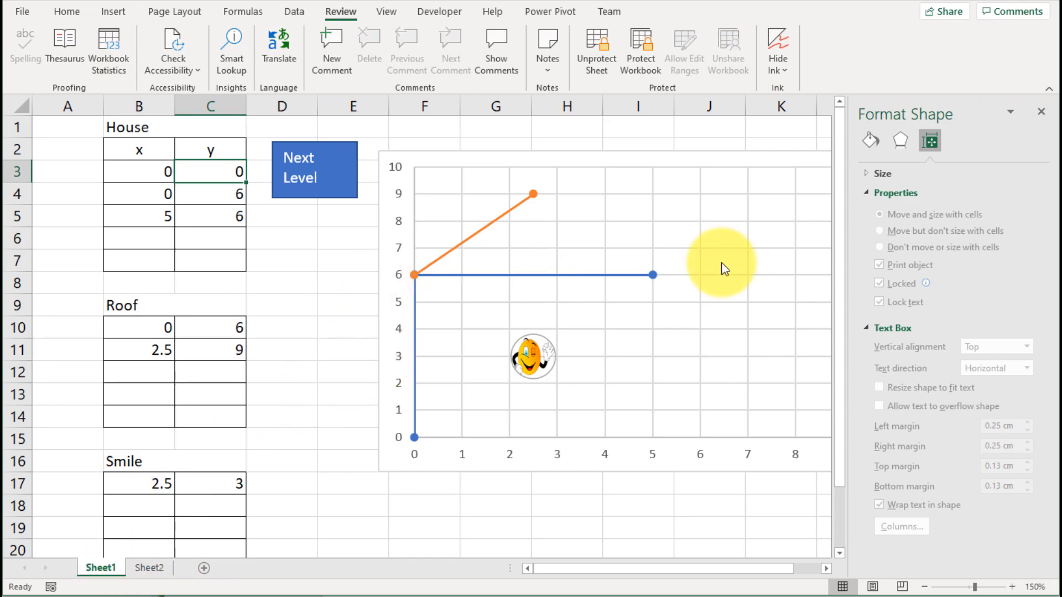
Step: Close the Format Shape pane and collapse the ribbon to enlarge the worksheet area
left_click(1041, 111)
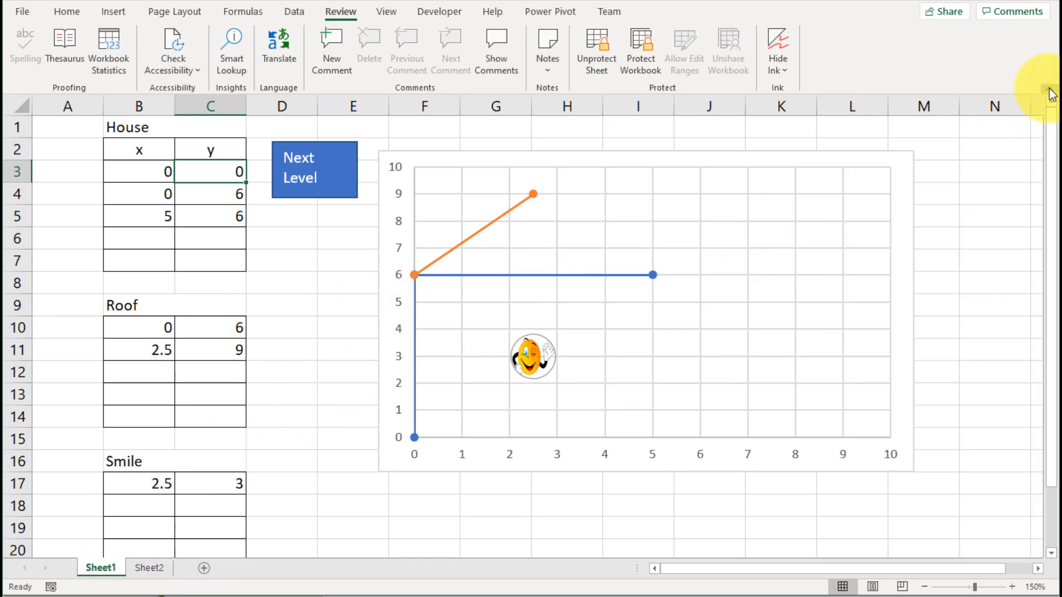
left_click(1051, 94)
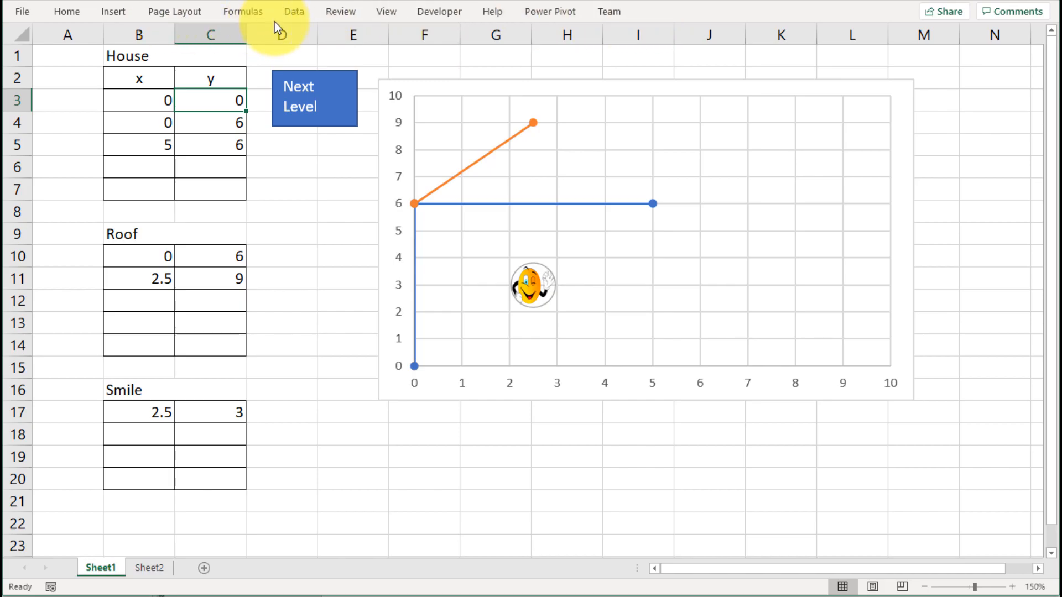
Step: Hide the row and column headings and the gridlines on Sheet1, leaving the ribbon collapsed
left_click(386, 13)
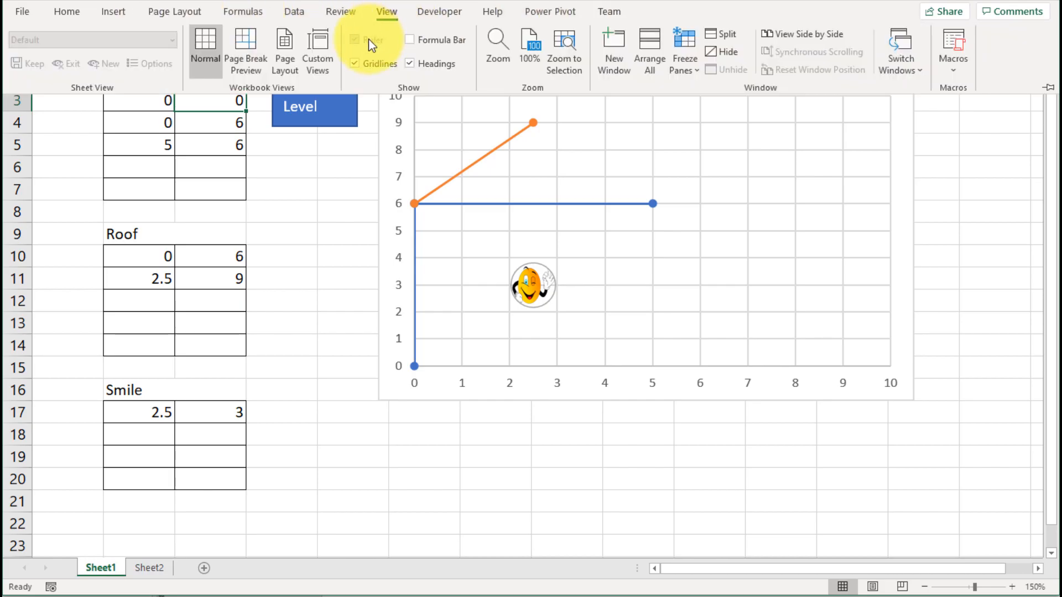
left_click(433, 63)
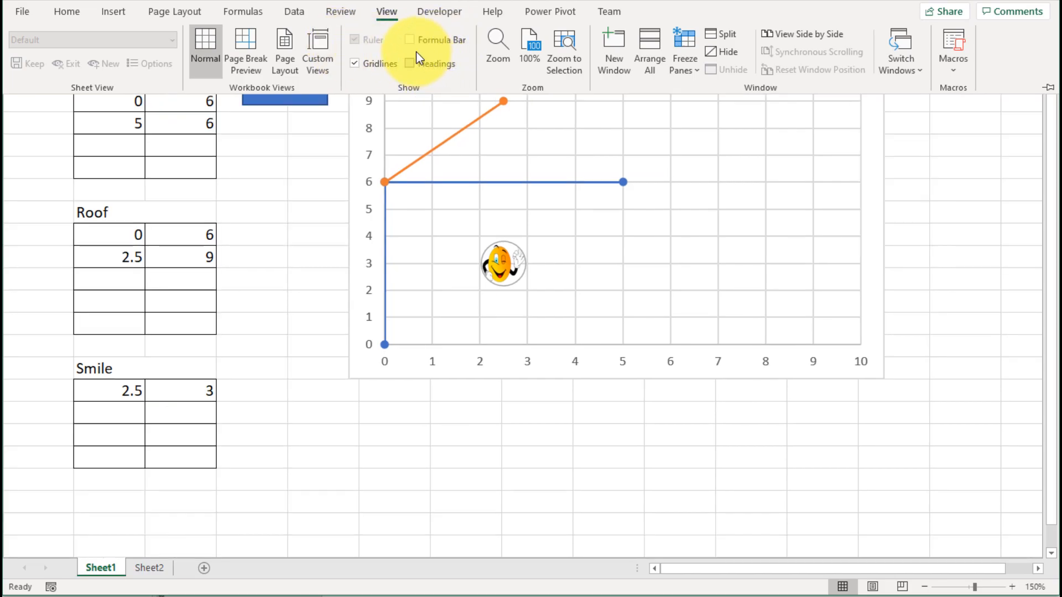
left_click(380, 62)
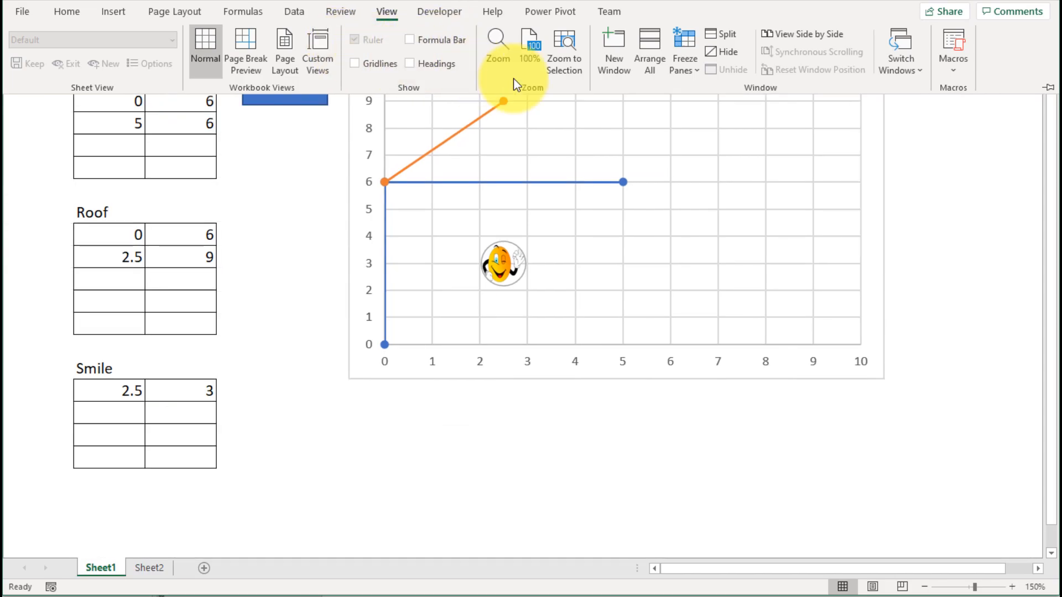
left_click(1048, 88)
left_click(1048, 88)
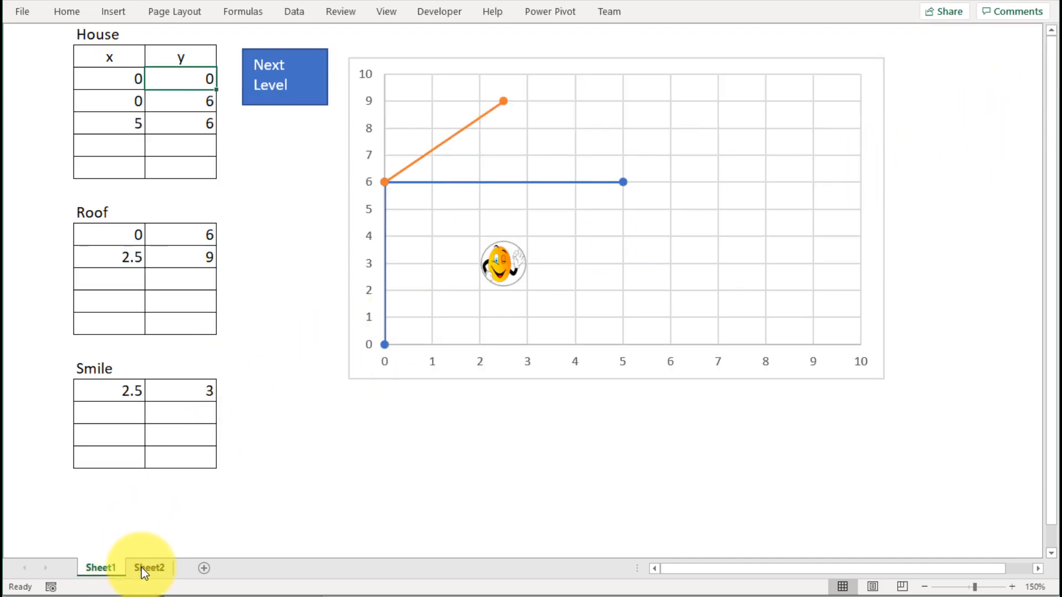
Step: Turn off Show sheet tabs in the Advanced display options for the Book1 workbook
left_click(23, 12)
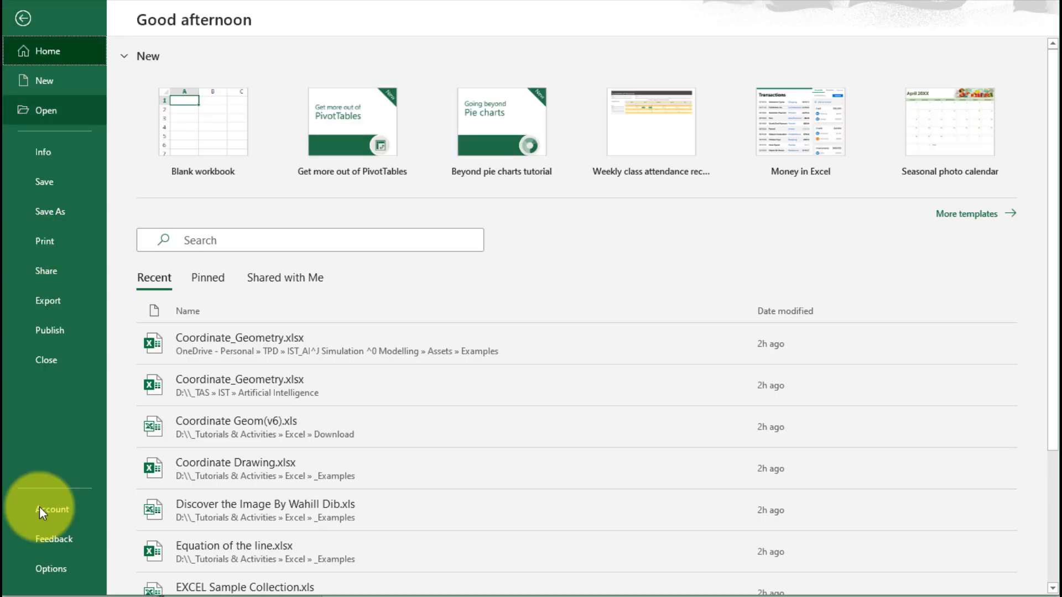
left_click(63, 567)
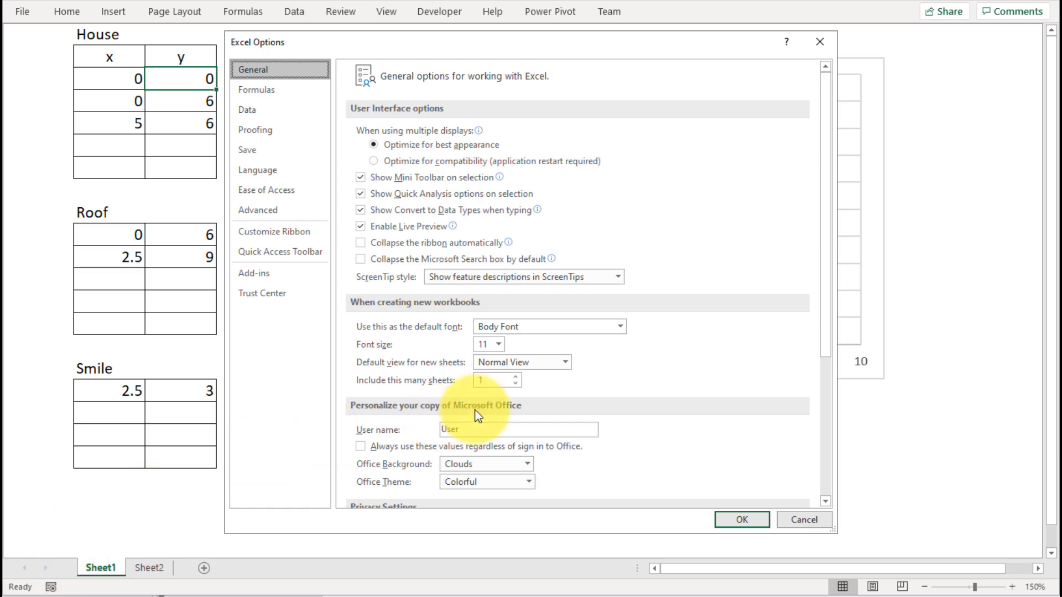
left_click(290, 209)
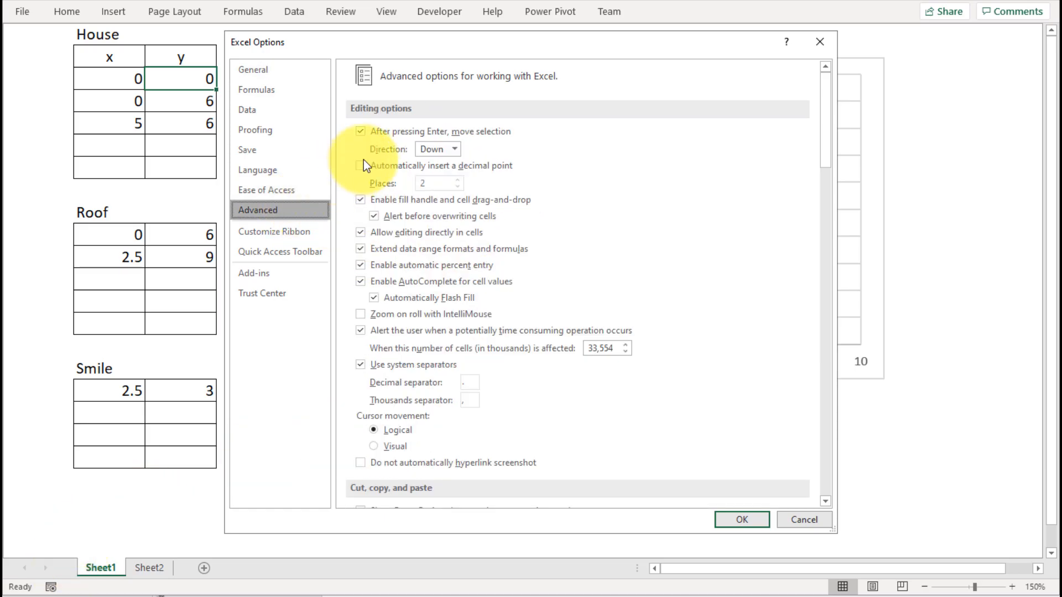
scroll(399, 262, "down", 1)
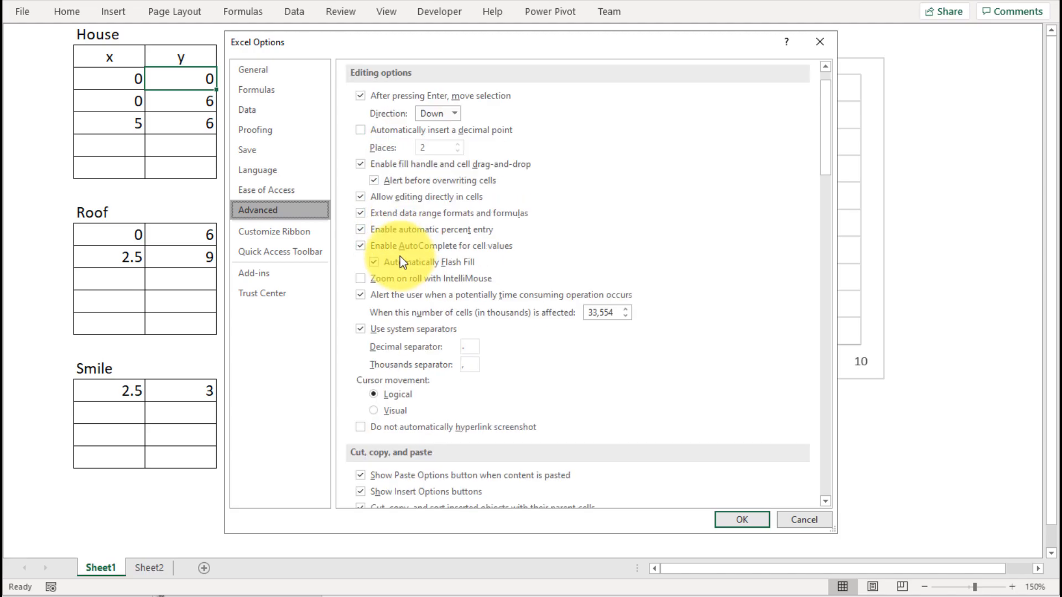
scroll(400, 260, "down", 2)
scroll(400, 266, "down", 12)
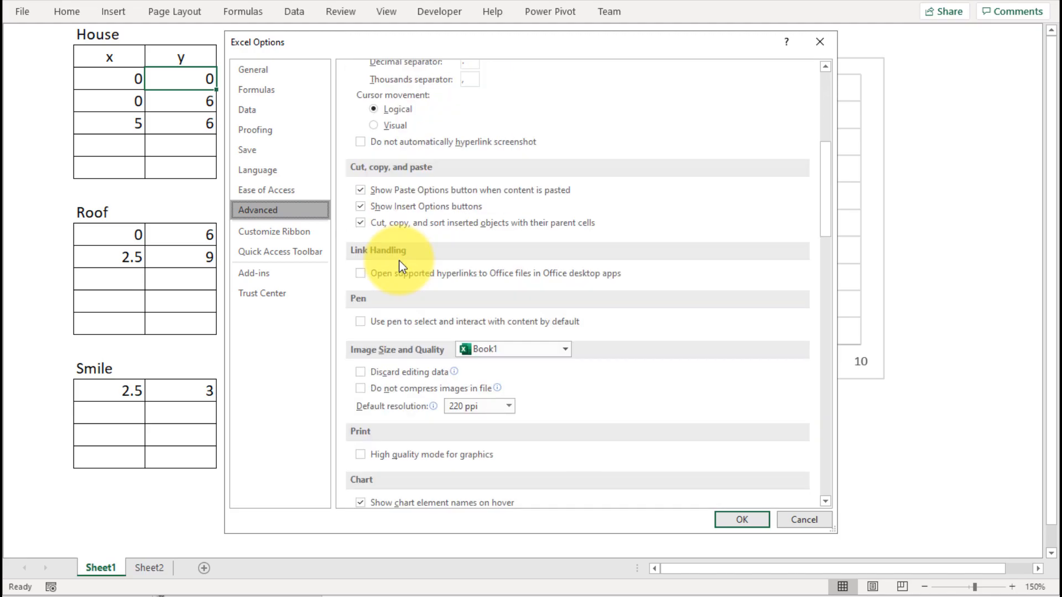
scroll(401, 267, "down", 4)
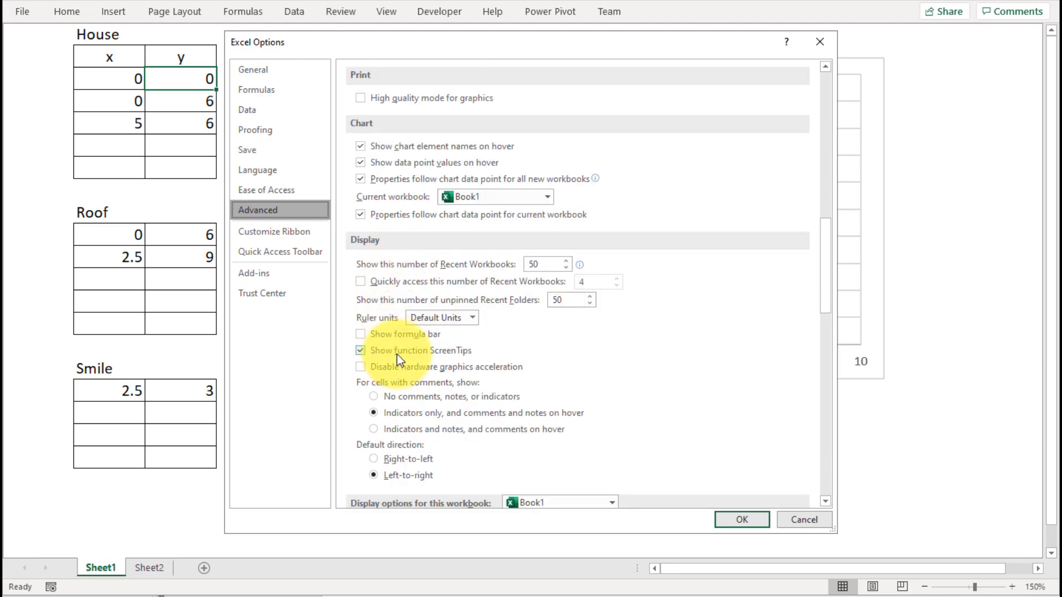
scroll(400, 358, "down", 4)
scroll(397, 360, "down", 1)
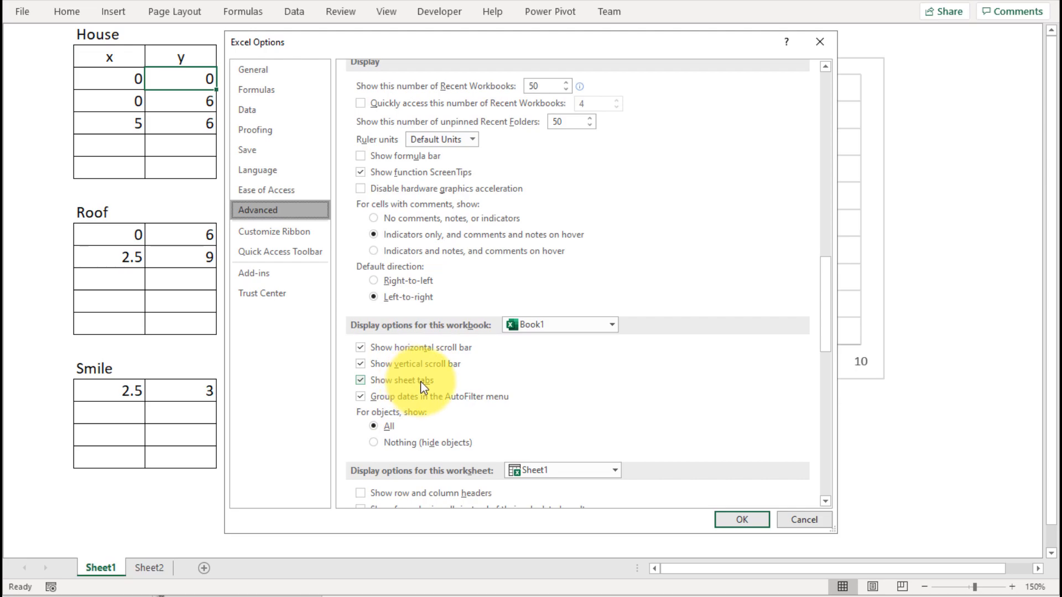
left_click(363, 382)
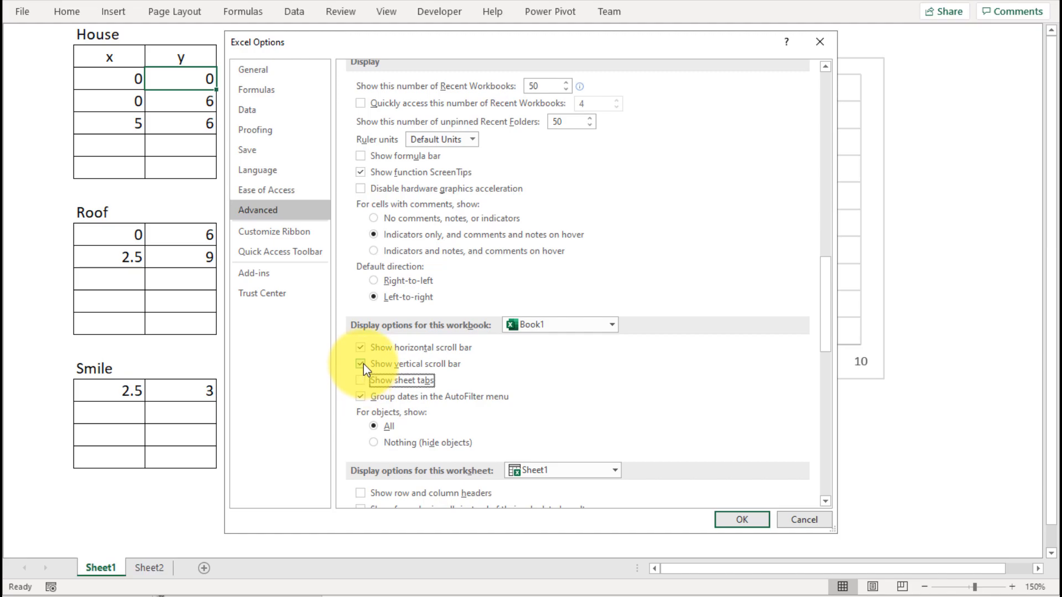
Step: Turn off the vertical and horizontal scroll bars for Book1, apply the options and check the resulting sheet
scroll(363, 363, "up", 1)
scroll(363, 364, "down", 1)
left_click(360, 365)
left_click(361, 348)
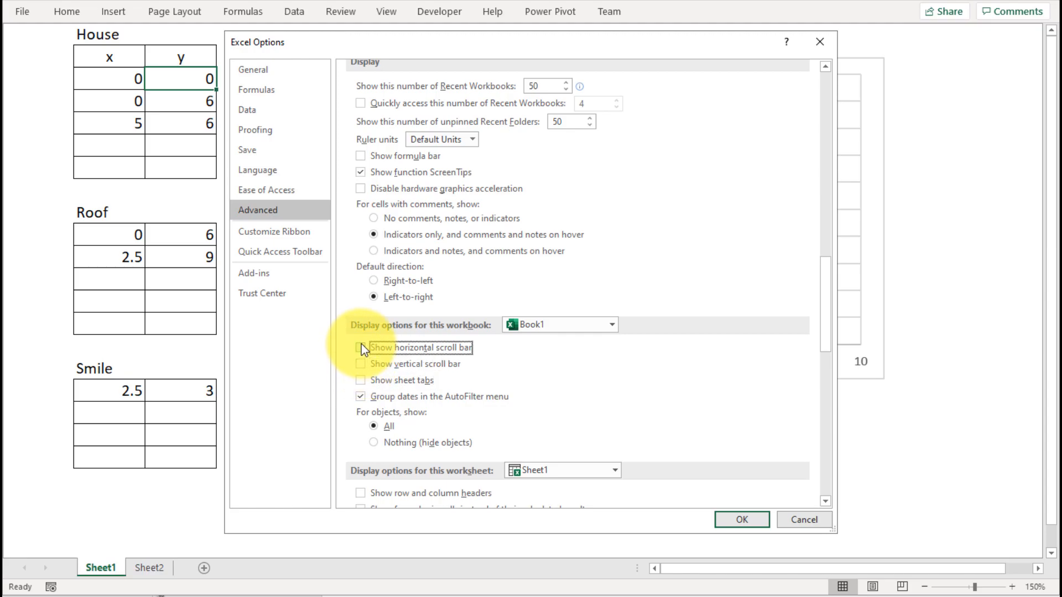
left_click(739, 518)
scroll(841, 298, "down", 4)
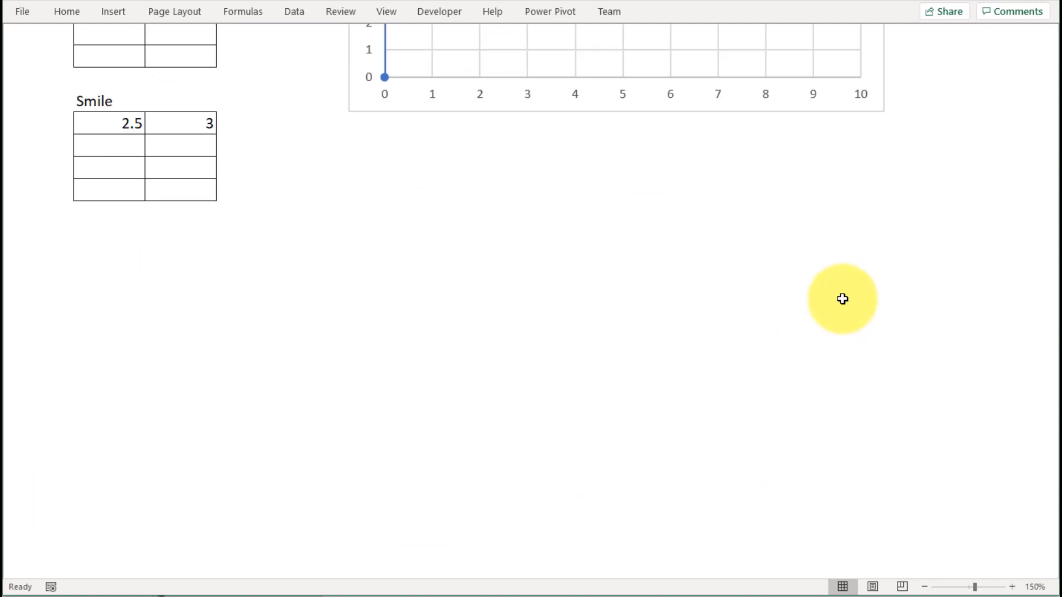
scroll(847, 300, "up", 4)
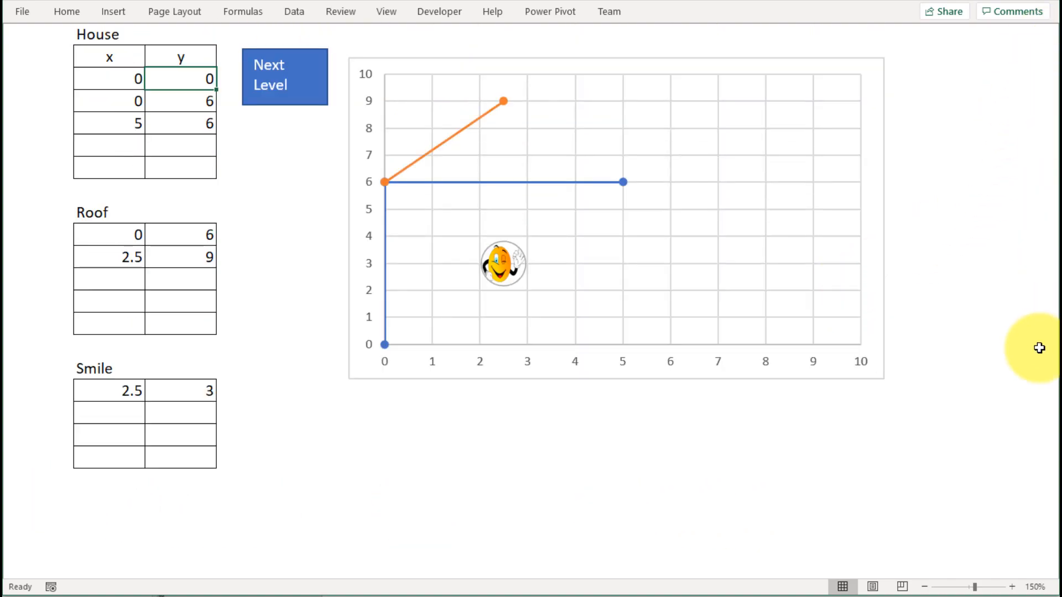